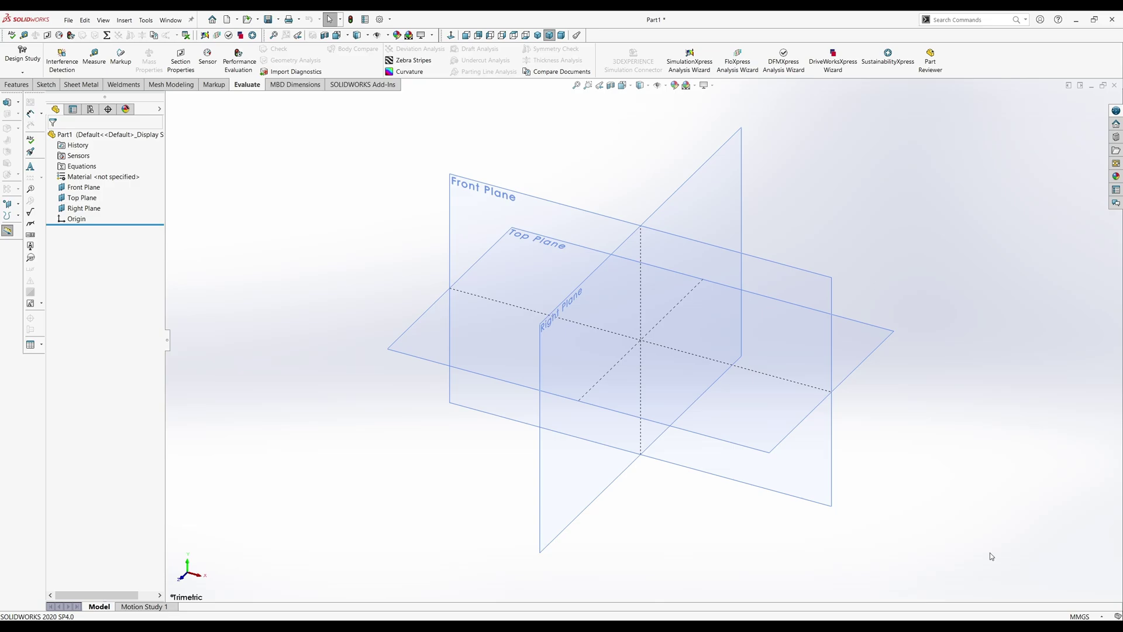
- Assign AISI 1020 steel as the material of the empty part
{"action": "left_click", "coordinate": [112, 179]}
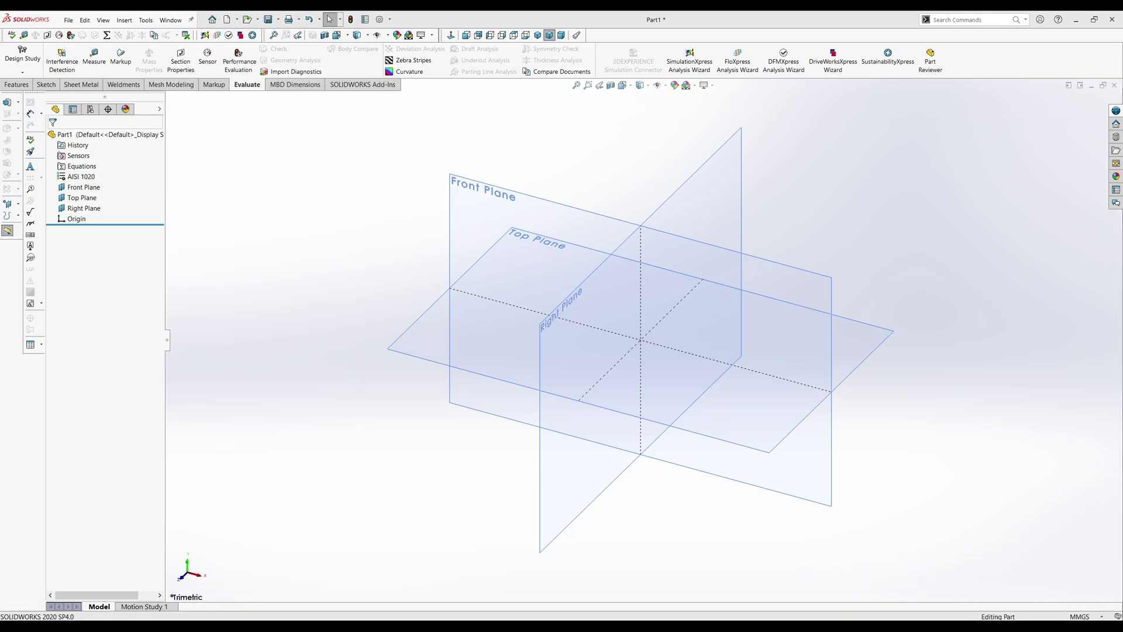
- Open a new sketch on the Top Plane, viewed normal to it
{"action": "left_click", "coordinate": [526, 233]}
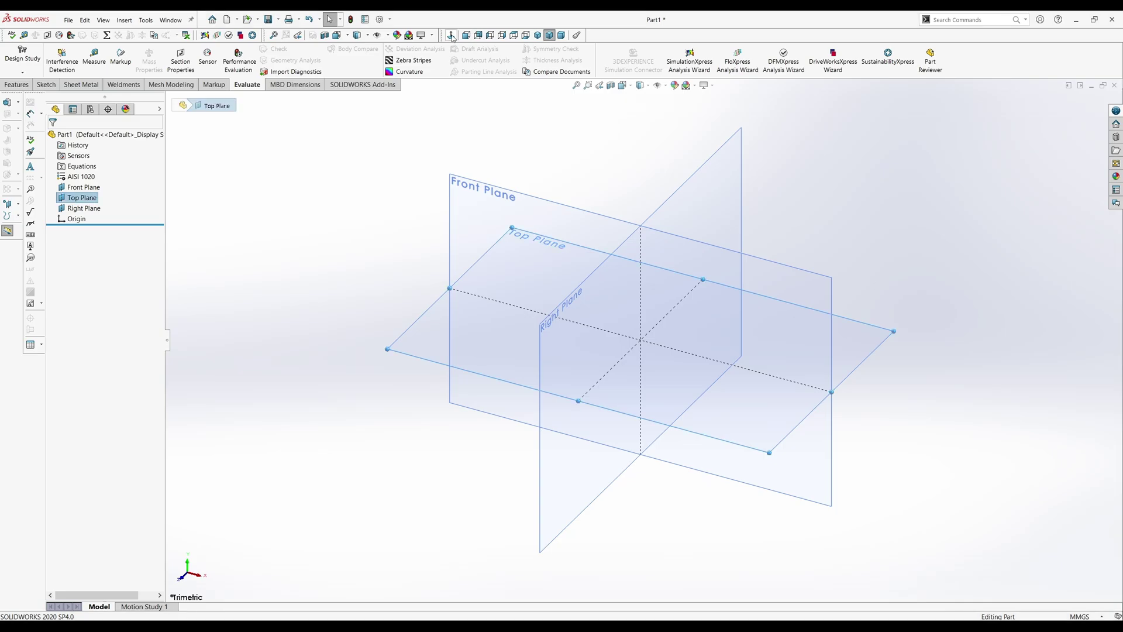
{"action": "left_click", "coordinate": [450, 36]}
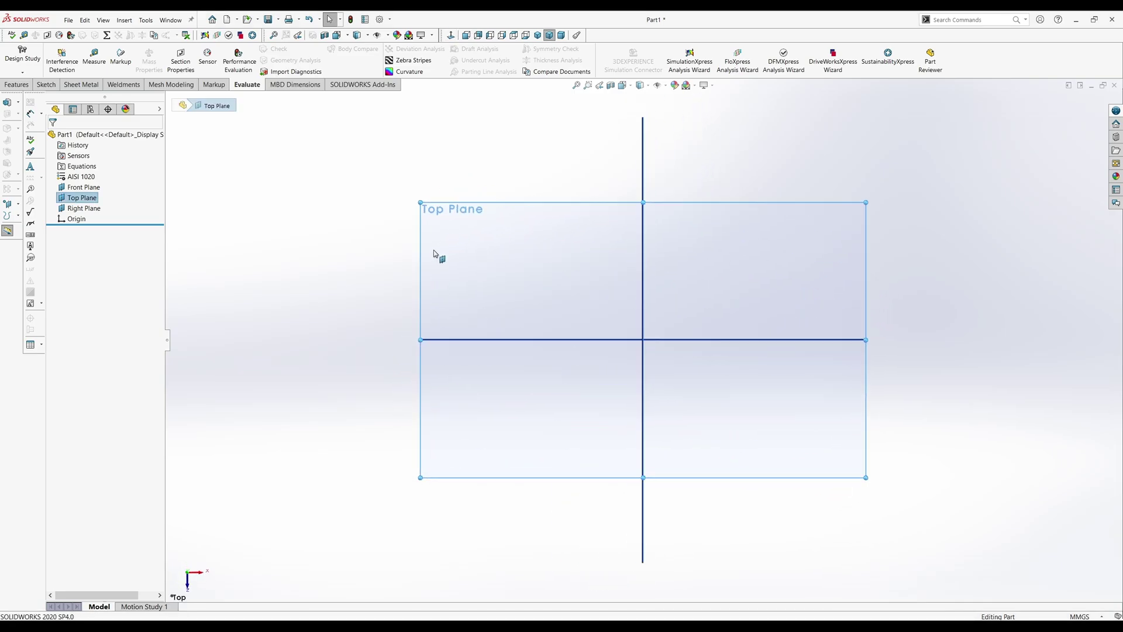
{"action": "left_click", "coordinate": [46, 84]}
{"action": "left_click", "coordinate": [15, 53]}
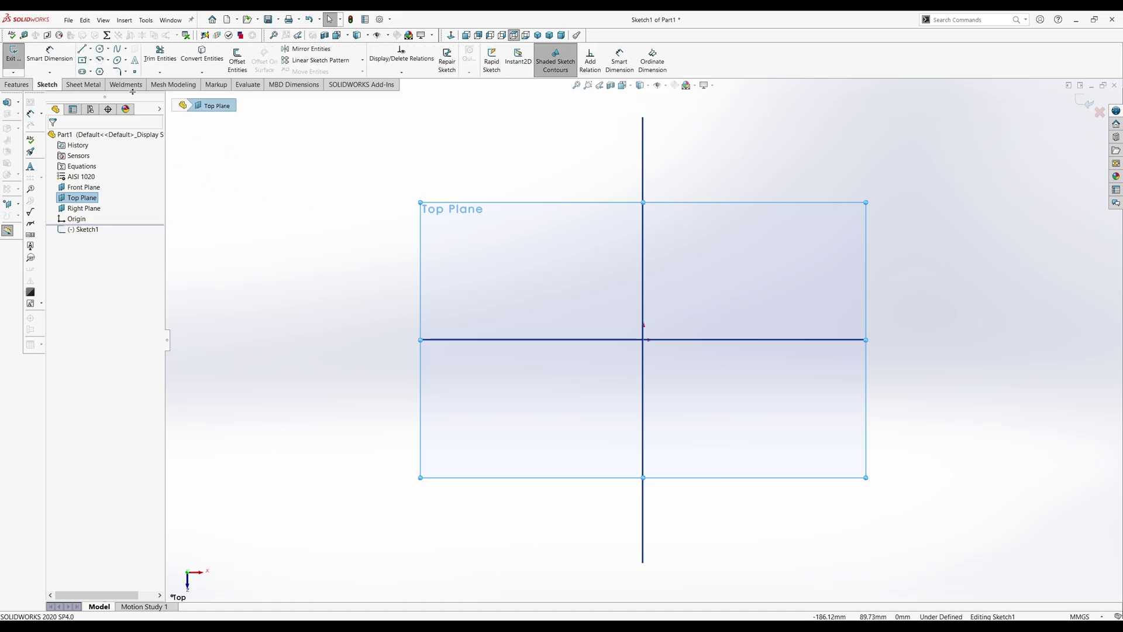
- Draw four lines forming a diamond with corners on the axes through the origin
{"action": "key", "text": "l"}
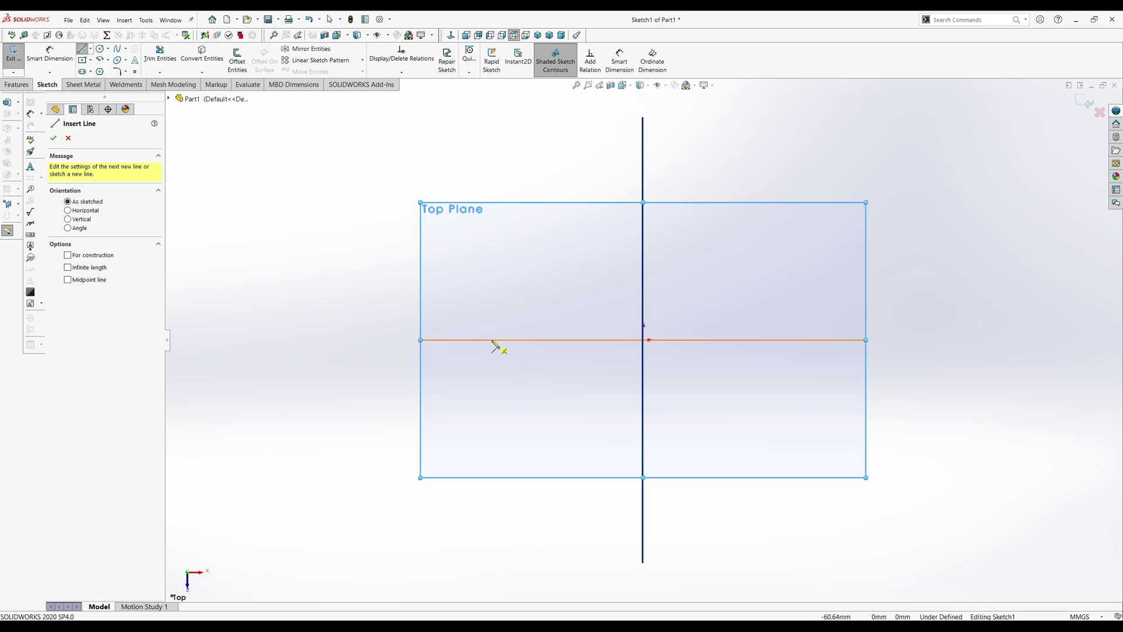
{"action": "left_click", "coordinate": [492, 344]}
{"action": "left_click", "coordinate": [644, 241]}
{"action": "left_click", "coordinate": [772, 340]}
{"action": "left_click", "coordinate": [643, 422]}
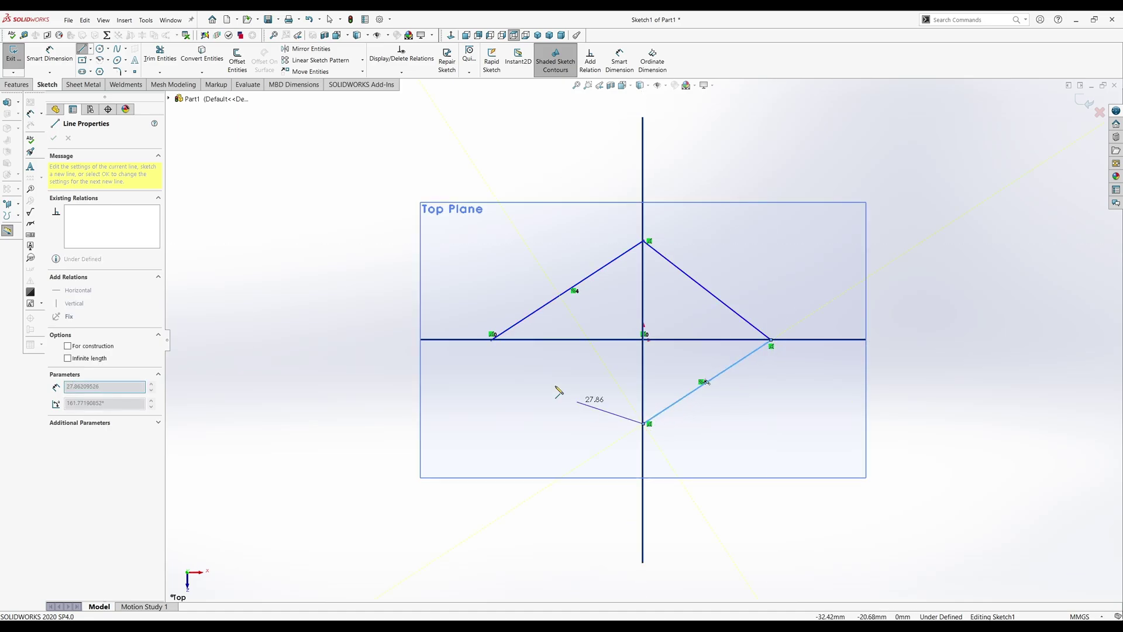
{"action": "left_click", "coordinate": [493, 339]}
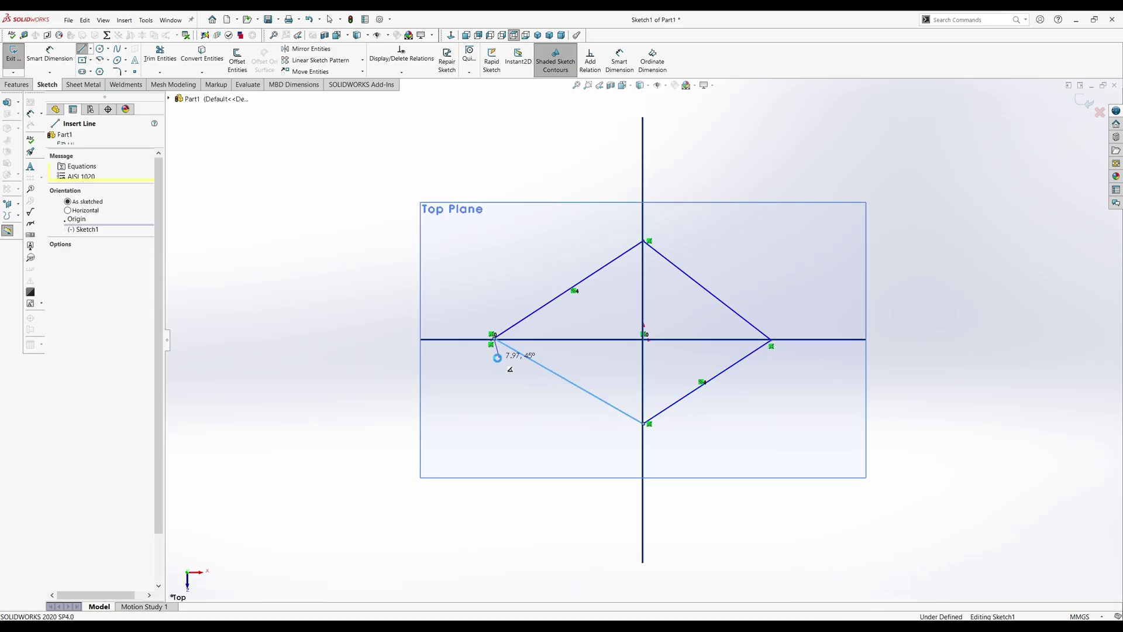
{"action": "key", "text": "Escape"}
- Merge the two loose endpoints at the left corner to close the diamond
{"action": "left_click_drag", "start_coordinate": [496, 341], "coordinate": [490, 351]}
{"action": "left_click", "coordinate": [506, 341], "text": "ctrl"}
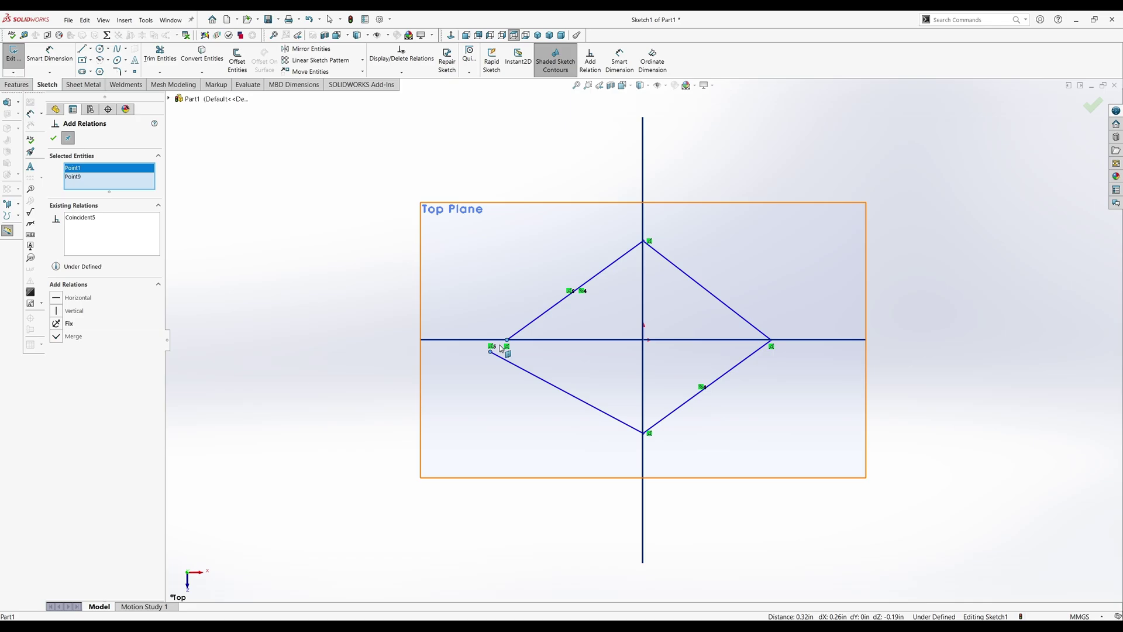
{"action": "left_click", "coordinate": [59, 336]}
{"action": "left_click", "coordinate": [53, 138]}
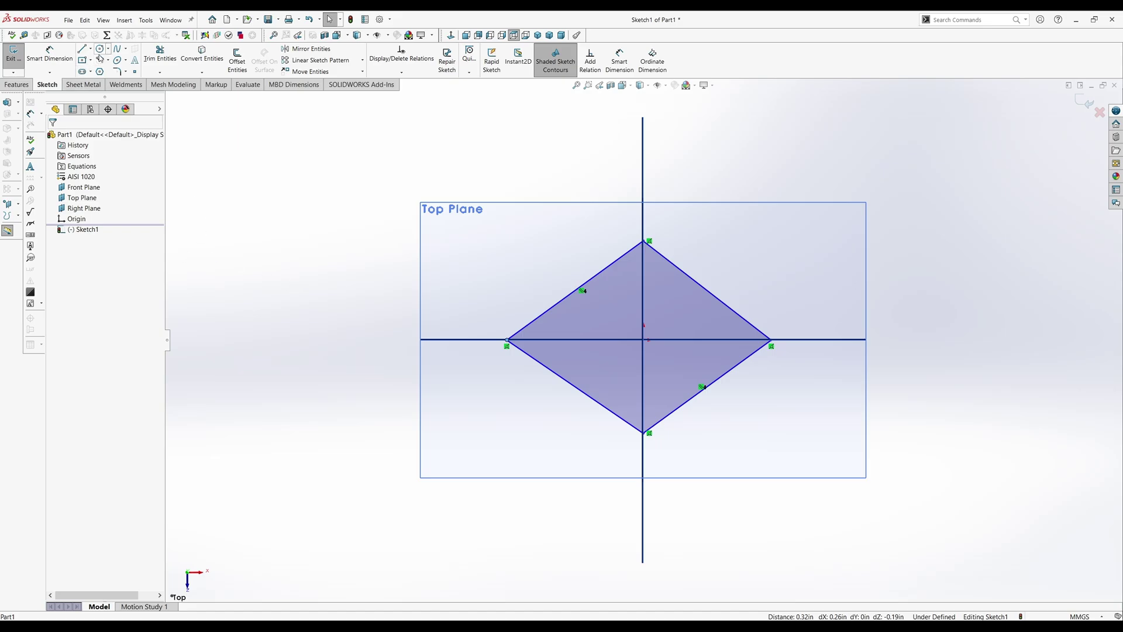
- Fillet the diamond's left and right corners with a 22 mm radius
{"action": "left_click", "coordinate": [118, 72]}
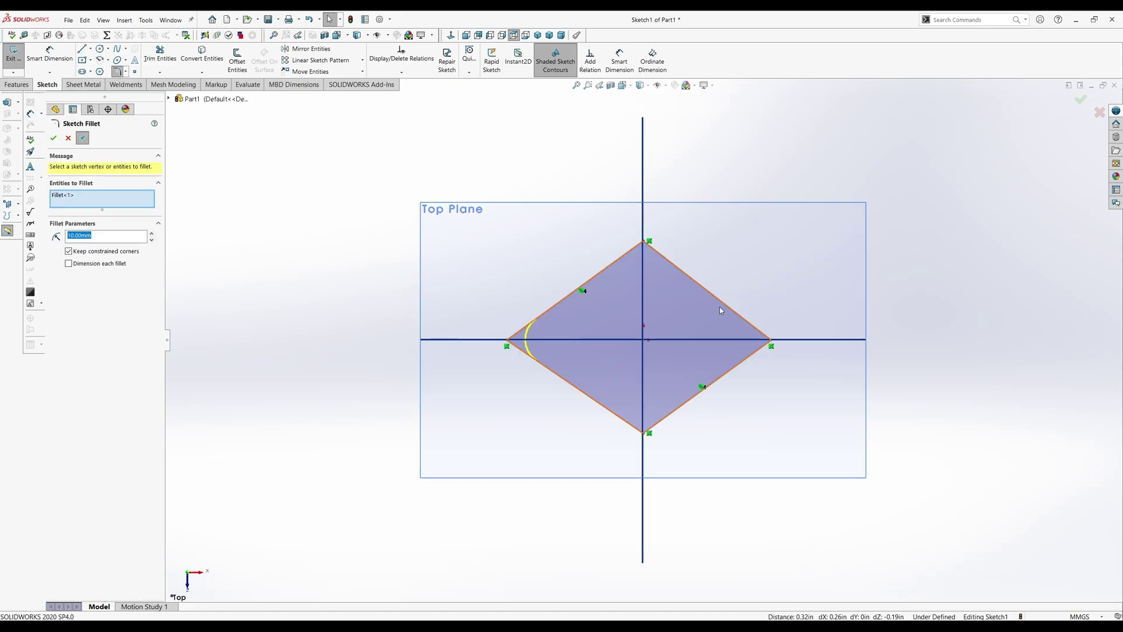
{"action": "left_click", "coordinate": [771, 340]}
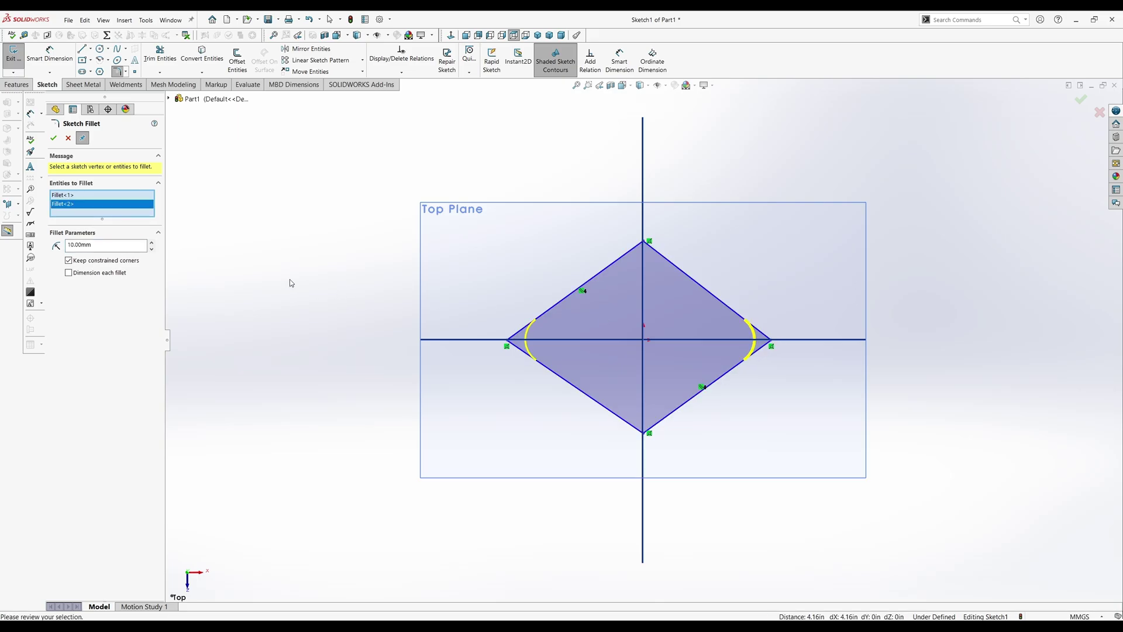
{"action": "double_click", "coordinate": [93, 245]}
{"action": "type", "text": "22"}
{"action": "key", "text": "Return"}
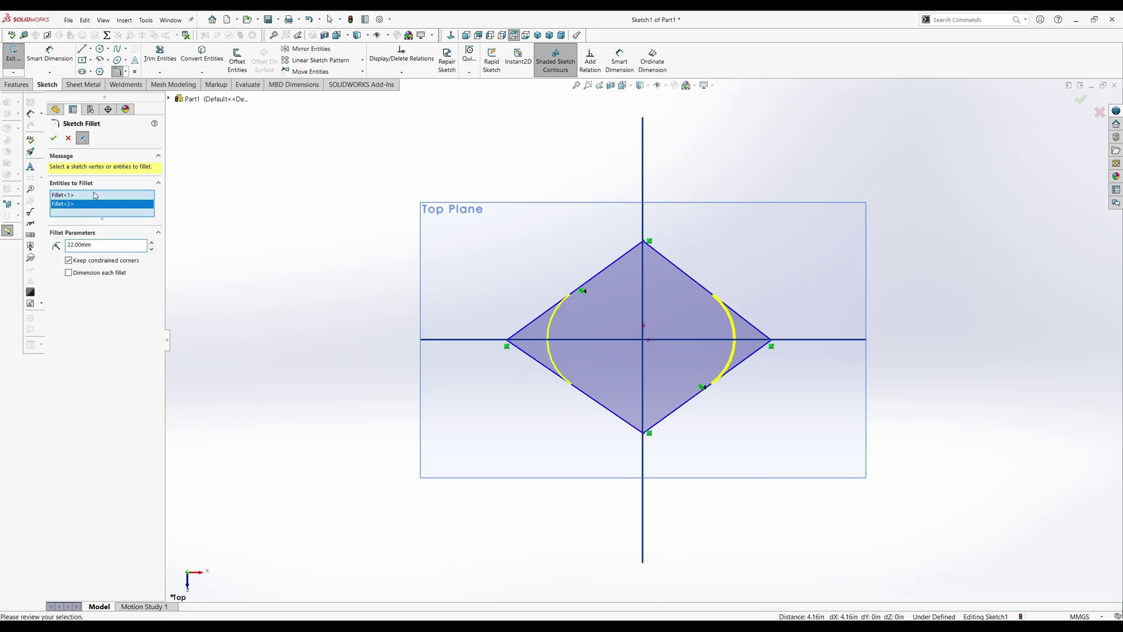
{"action": "left_click", "coordinate": [53, 138]}
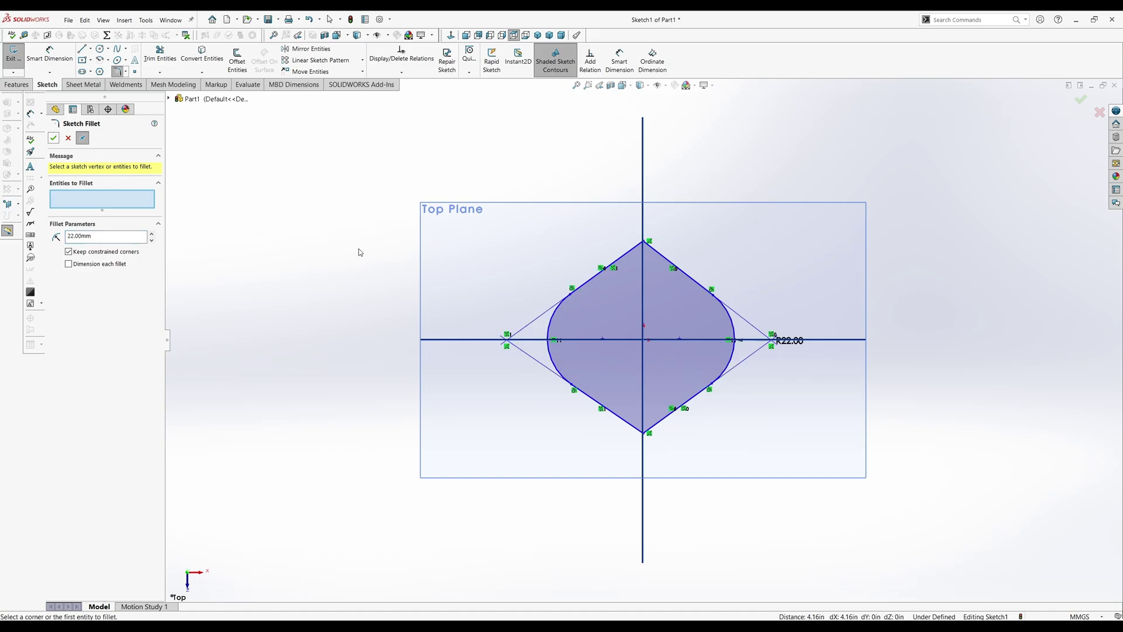
- Drag the left rounded end outward to widen the profile
{"action": "left_click", "coordinate": [550, 348]}
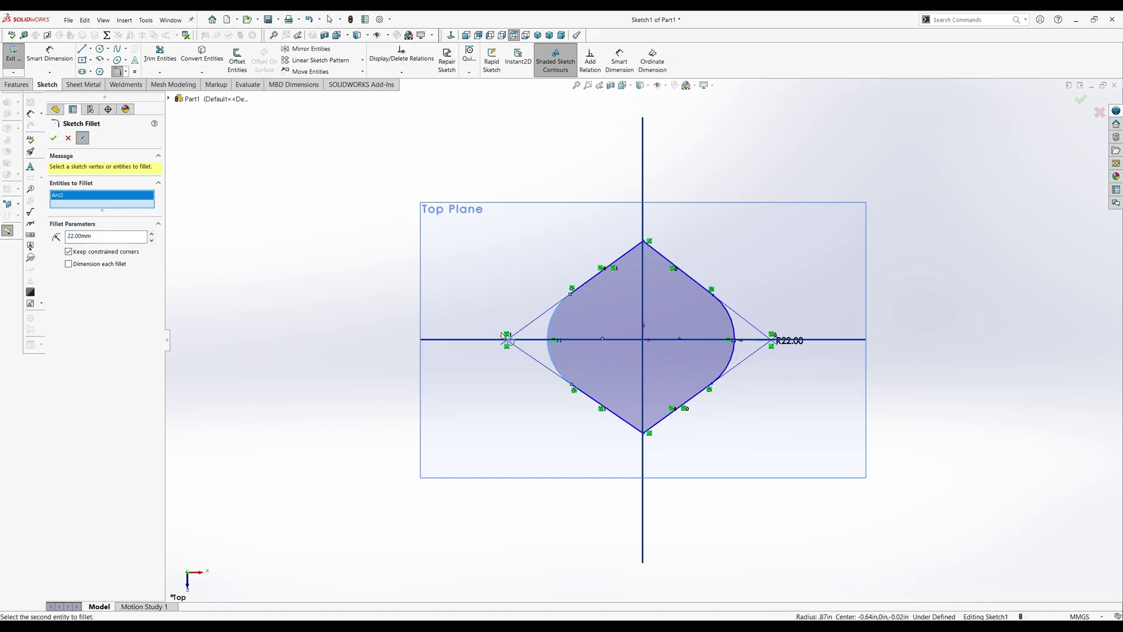
{"action": "left_click", "coordinate": [68, 138]}
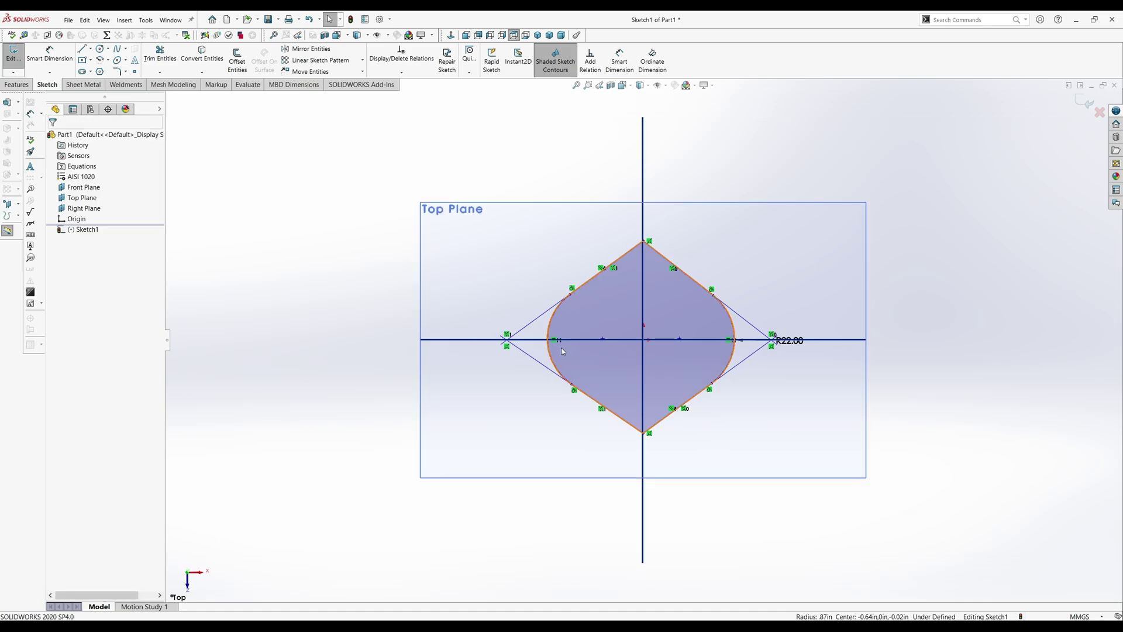
{"action": "left_click_drag", "start_coordinate": [550, 348], "coordinate": [490, 341]}
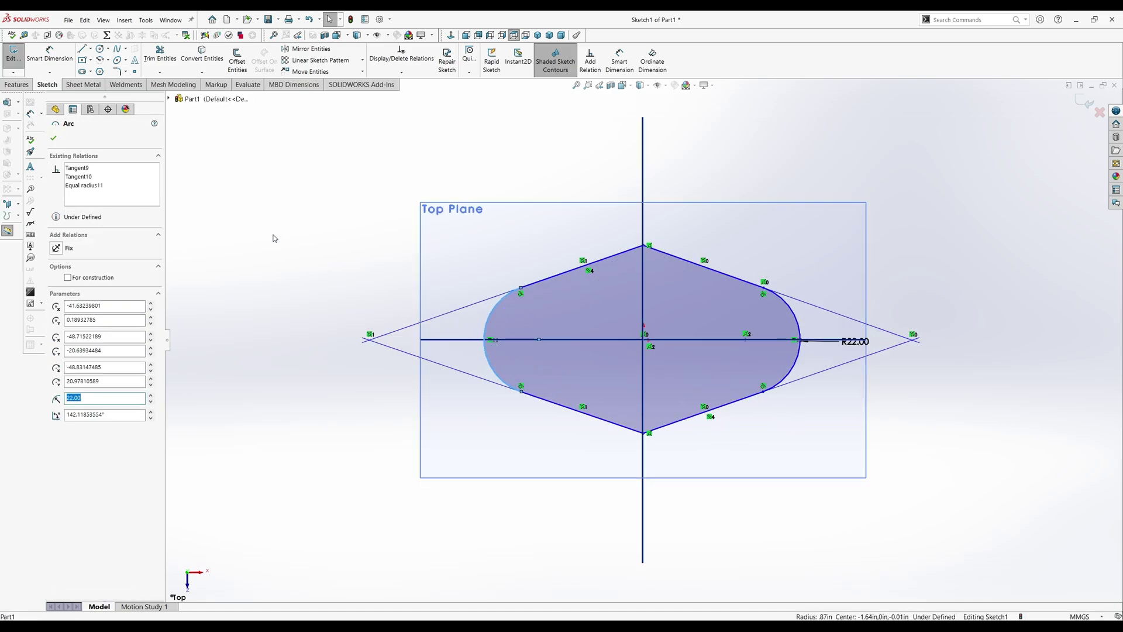
- Stretch the profile wider by pulling its left rounded end further out
{"action": "left_click", "coordinate": [54, 138]}
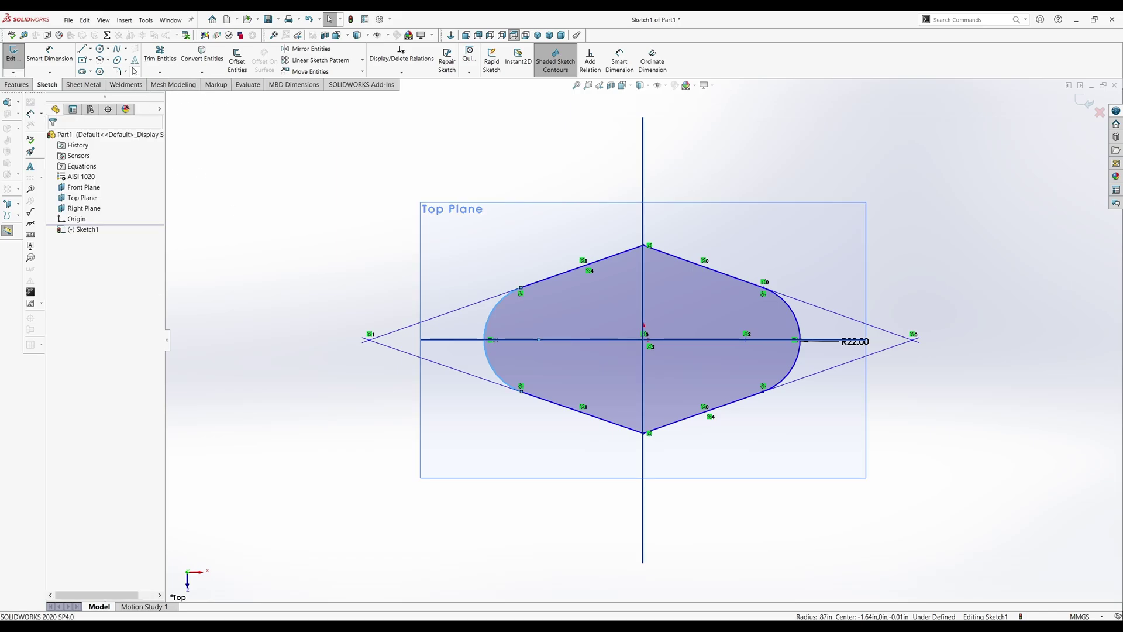
{"action": "left_click", "coordinate": [118, 71]}
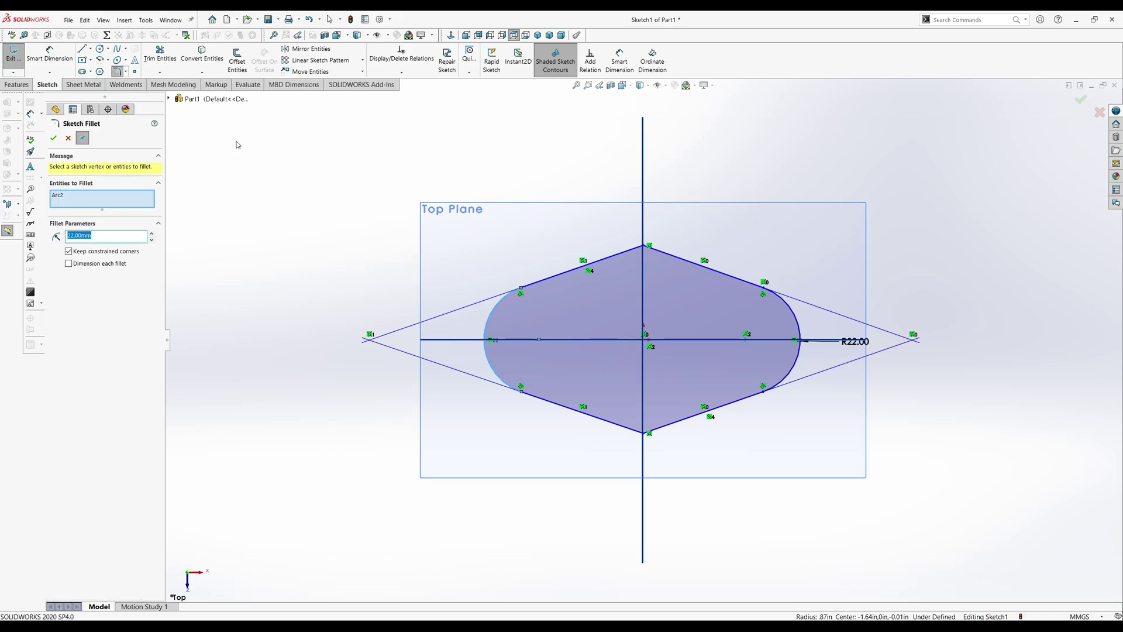
{"action": "left_click", "coordinate": [647, 248]}
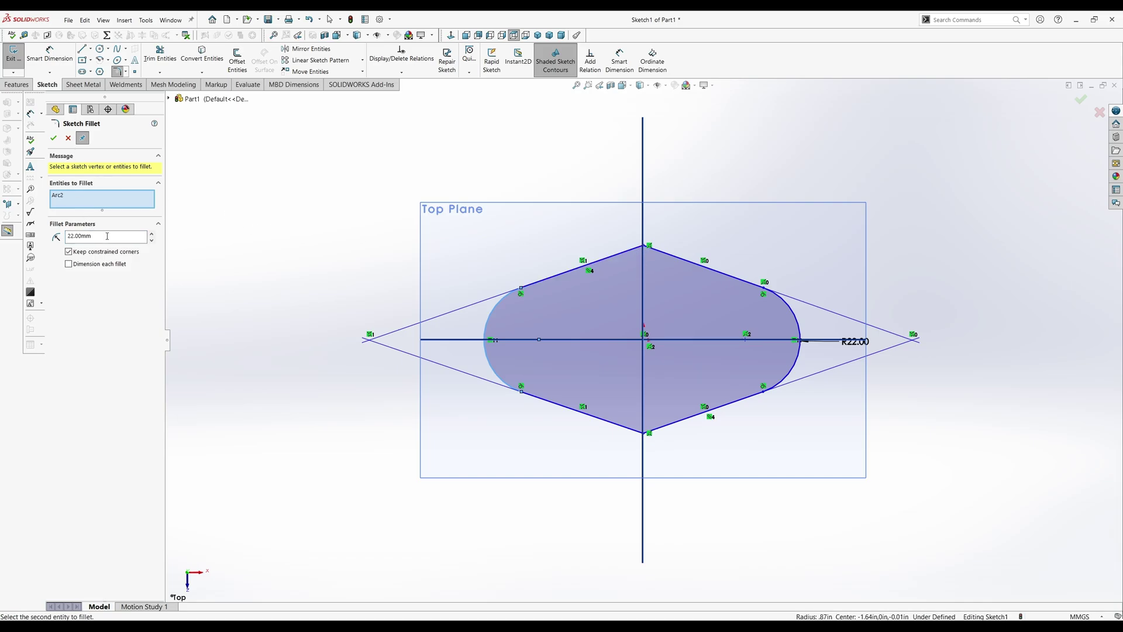
{"action": "left_click", "coordinate": [68, 138]}
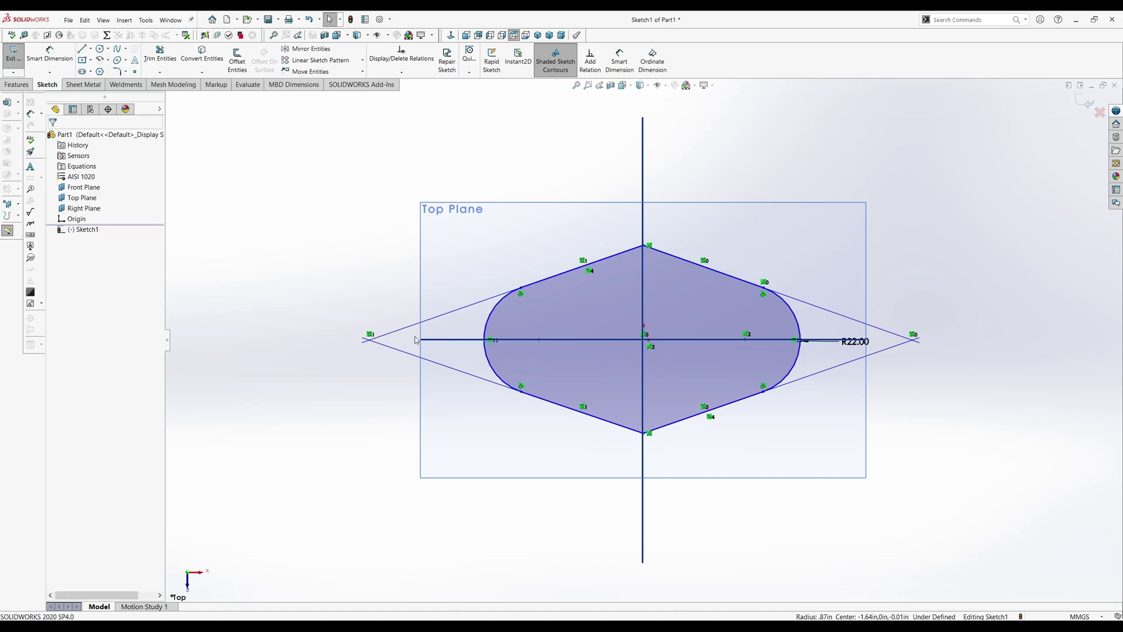
{"action": "left_click_drag", "start_coordinate": [488, 357], "coordinate": [416, 352]}
{"action": "left_click", "coordinate": [53, 138]}
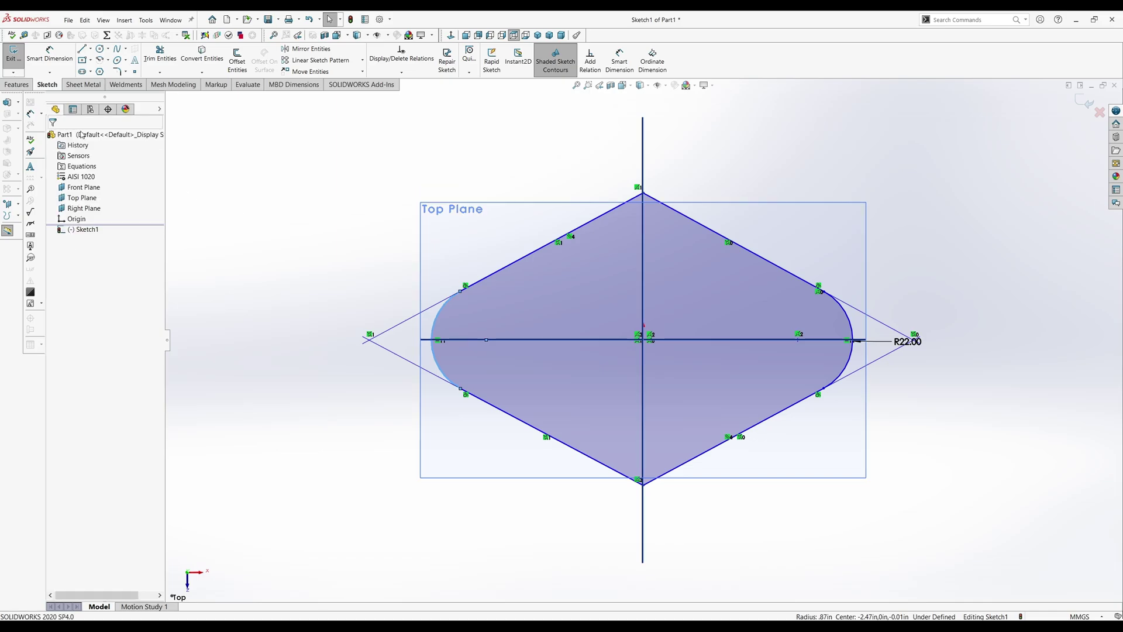
- Reposition the top and bottom corners and pull the left end out to enlarge the profile
{"action": "left_click", "coordinate": [117, 71]}
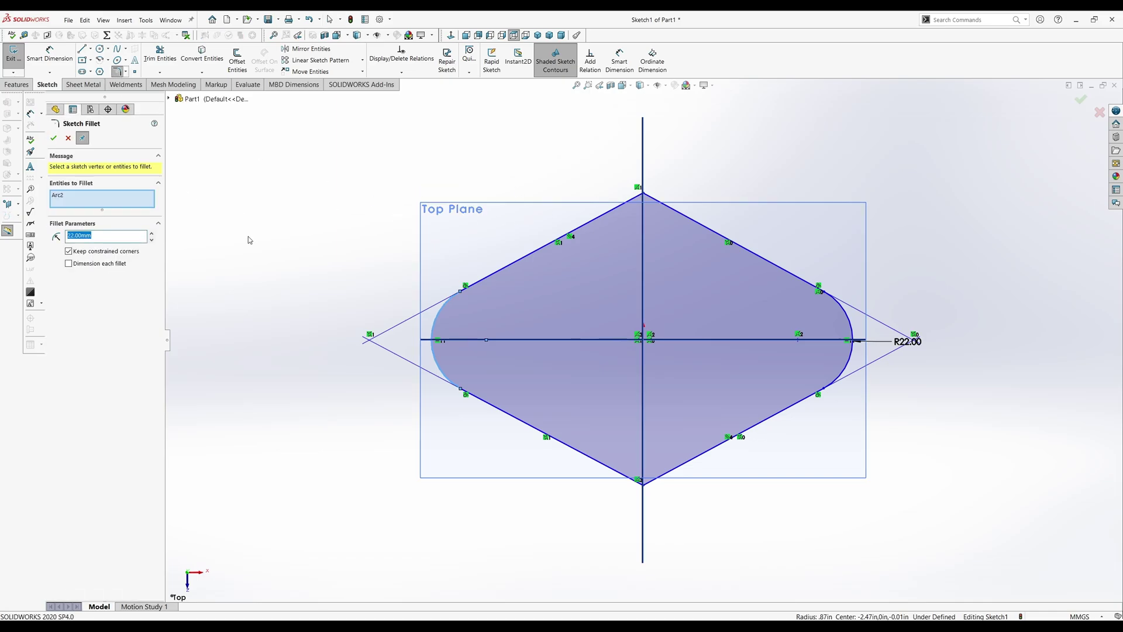
{"action": "type", "text": "40"}
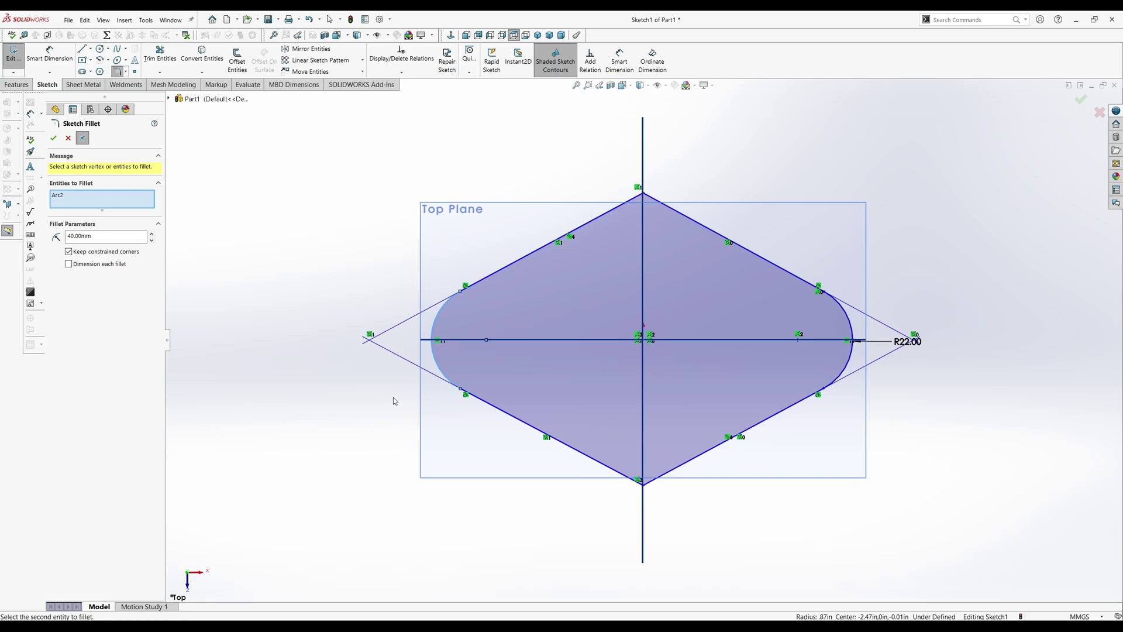
{"action": "left_click", "coordinate": [68, 139]}
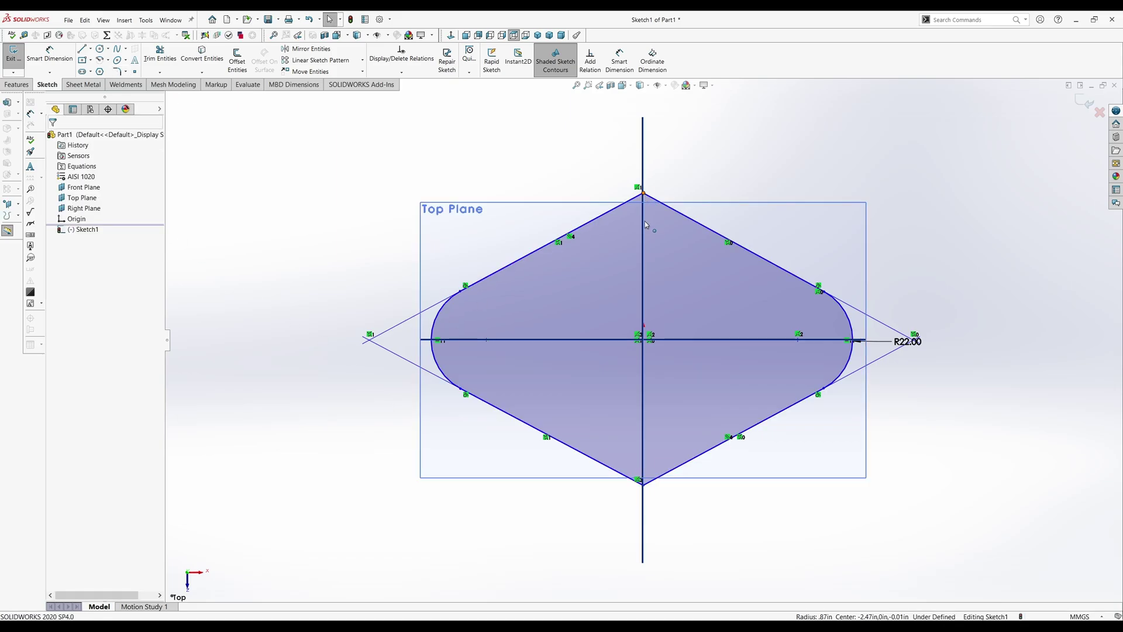
{"action": "left_click_drag", "start_coordinate": [643, 193], "coordinate": [644, 226]}
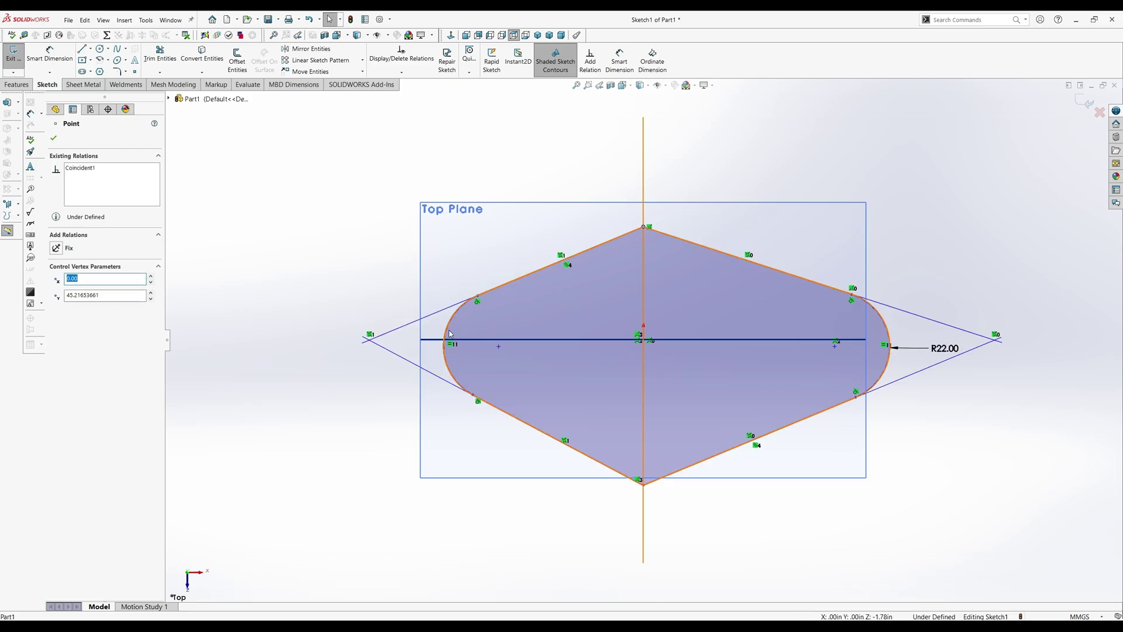
{"action": "left_click_drag", "start_coordinate": [450, 334], "coordinate": [392, 325]}
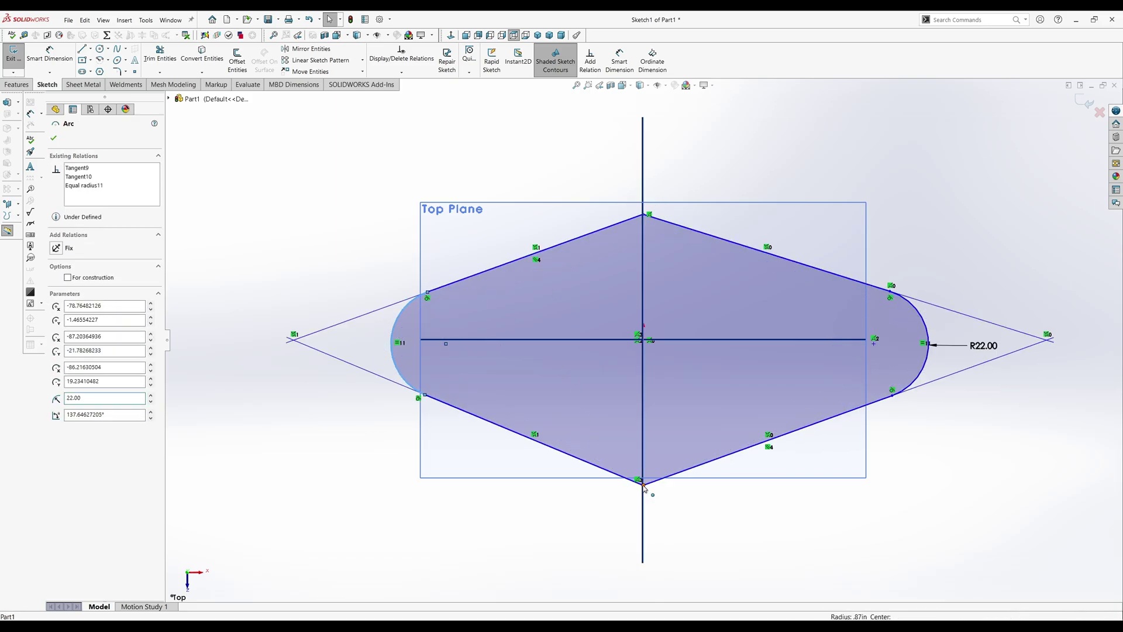
{"action": "left_click_drag", "start_coordinate": [644, 486], "coordinate": [648, 463]}
- Apply 40 mm sketch fillets to the profile's top and bottom vertices
{"action": "left_click", "coordinate": [175, 114]}
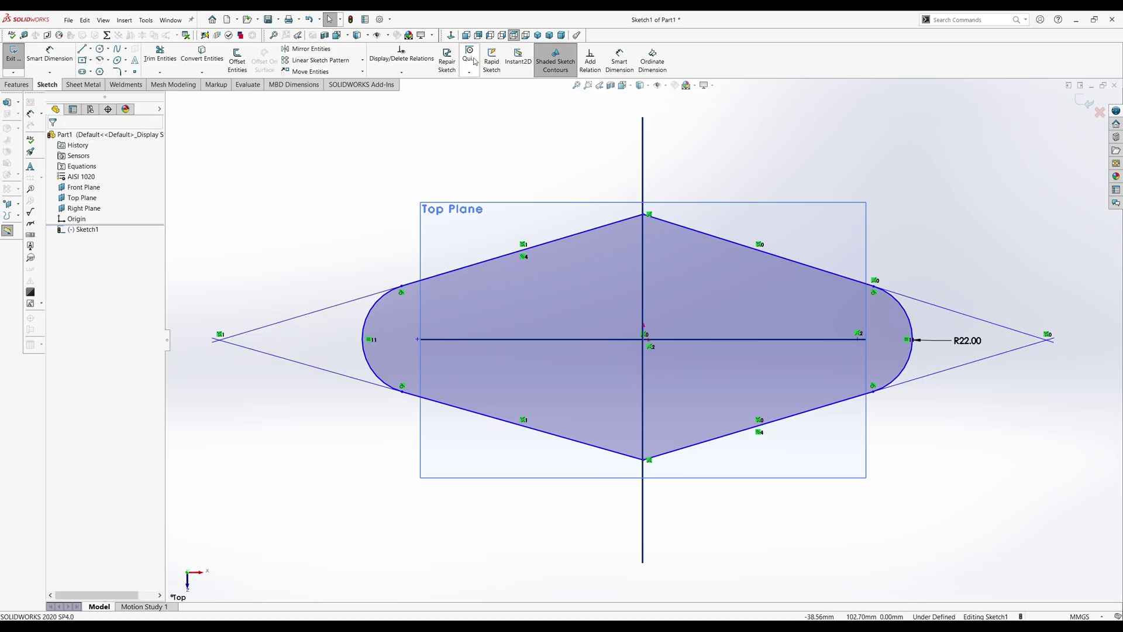
{"action": "left_click", "coordinate": [590, 57]}
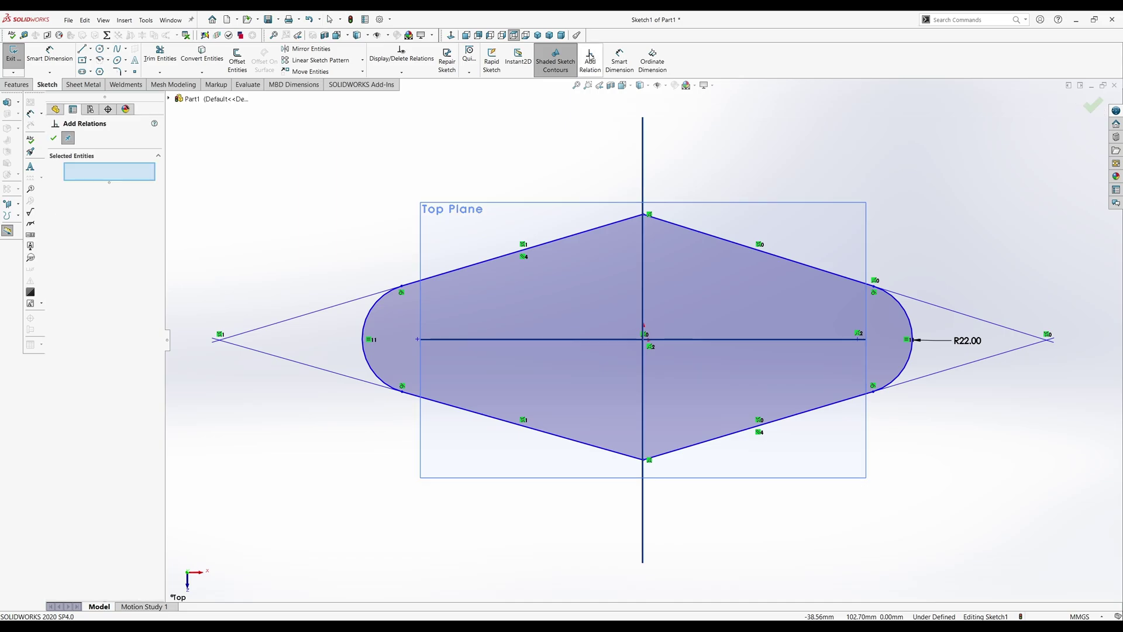
{"action": "left_click", "coordinate": [590, 57]}
{"action": "left_click", "coordinate": [590, 58]}
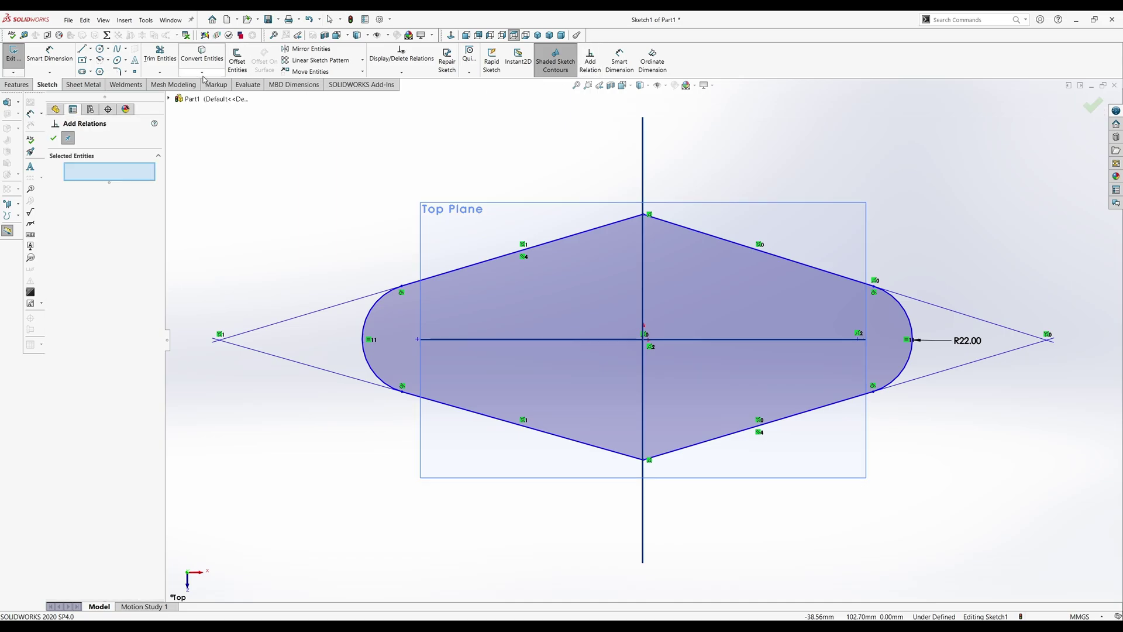
{"action": "left_click", "coordinate": [119, 71]}
{"action": "left_click", "coordinate": [648, 215]}
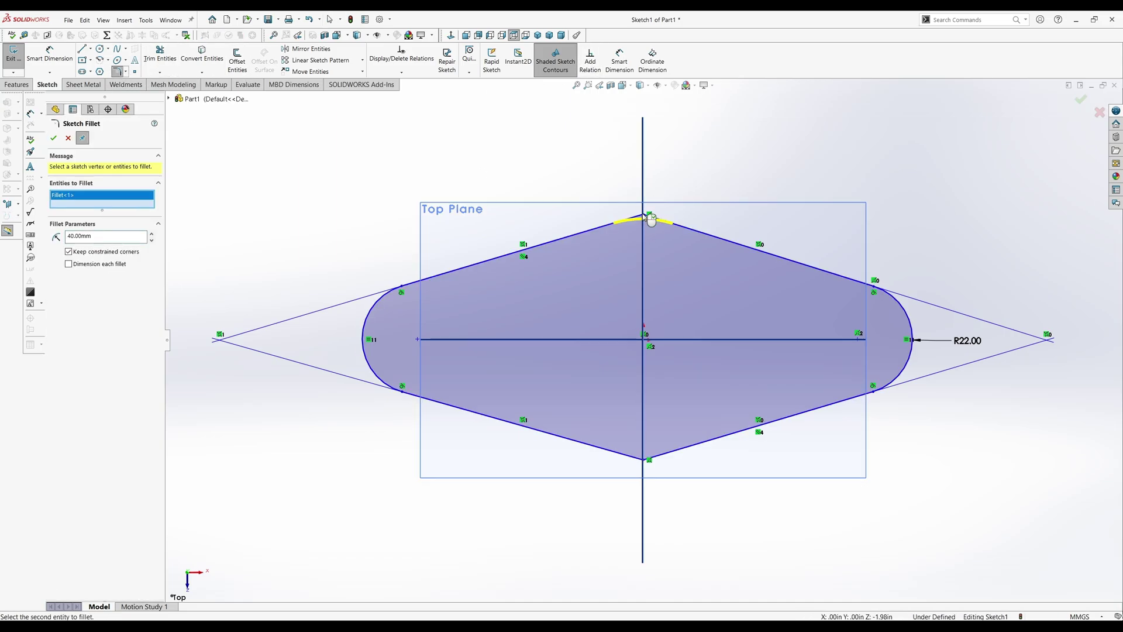
{"action": "left_click", "coordinate": [645, 460]}
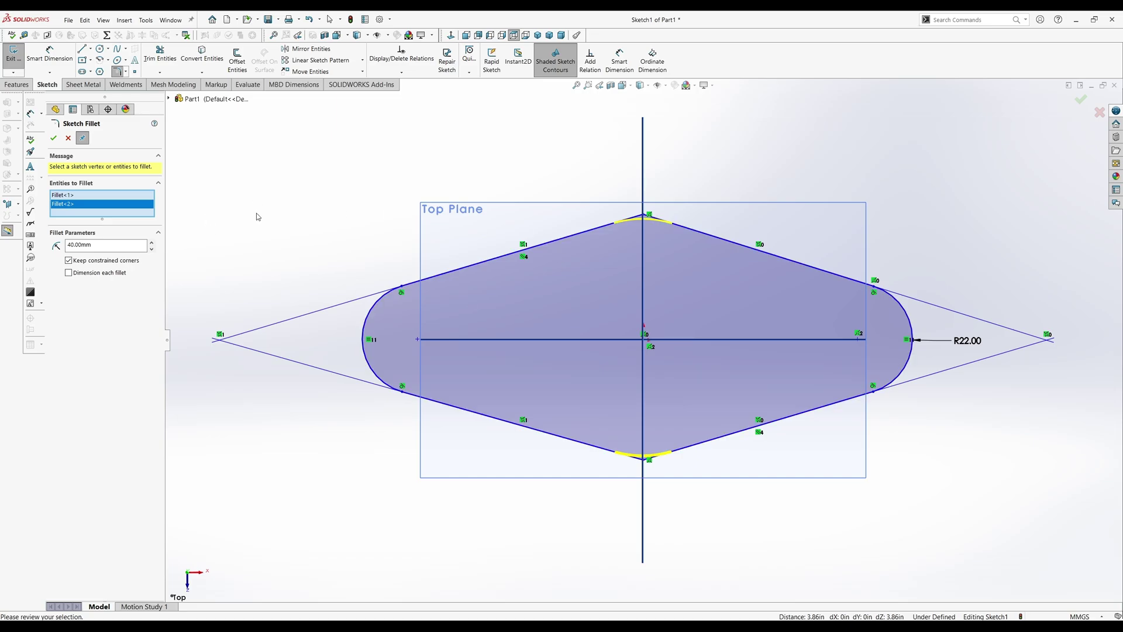
{"action": "left_click", "coordinate": [53, 138]}
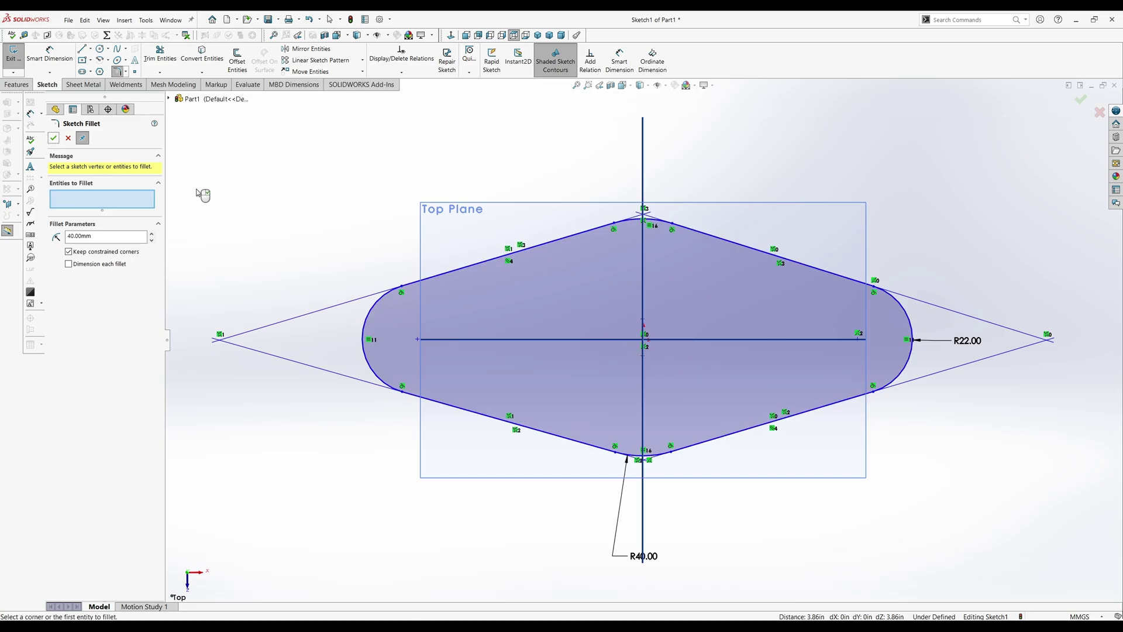
{"action": "left_click", "coordinate": [66, 138]}
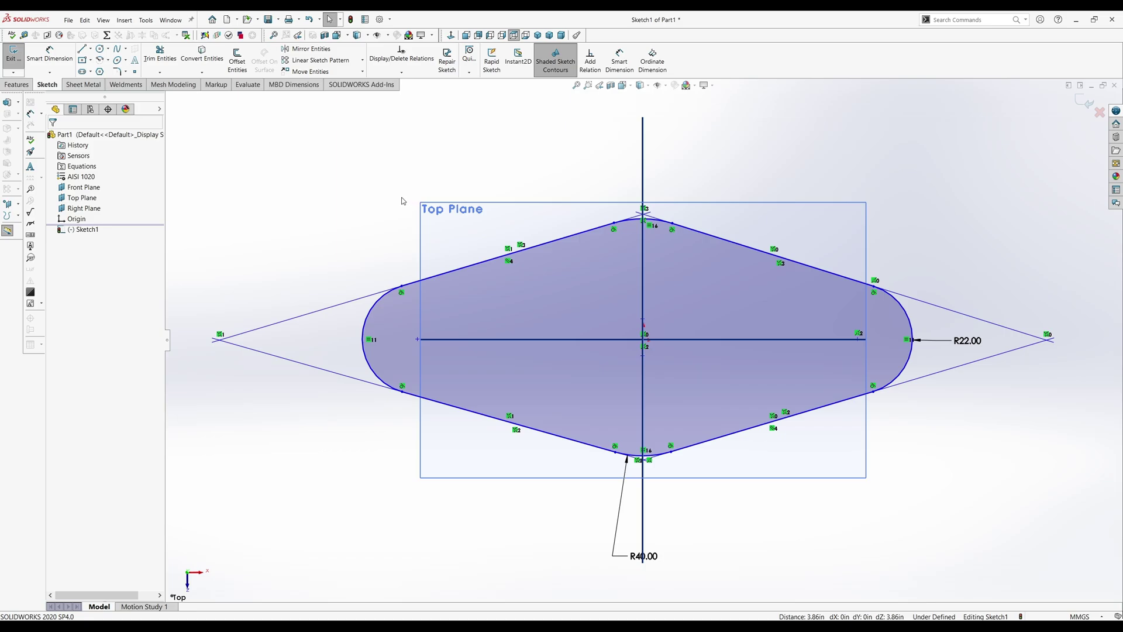
- Draw two circles on the horizontal centreline, one near each rounded end
{"action": "left_click", "coordinate": [100, 49]}
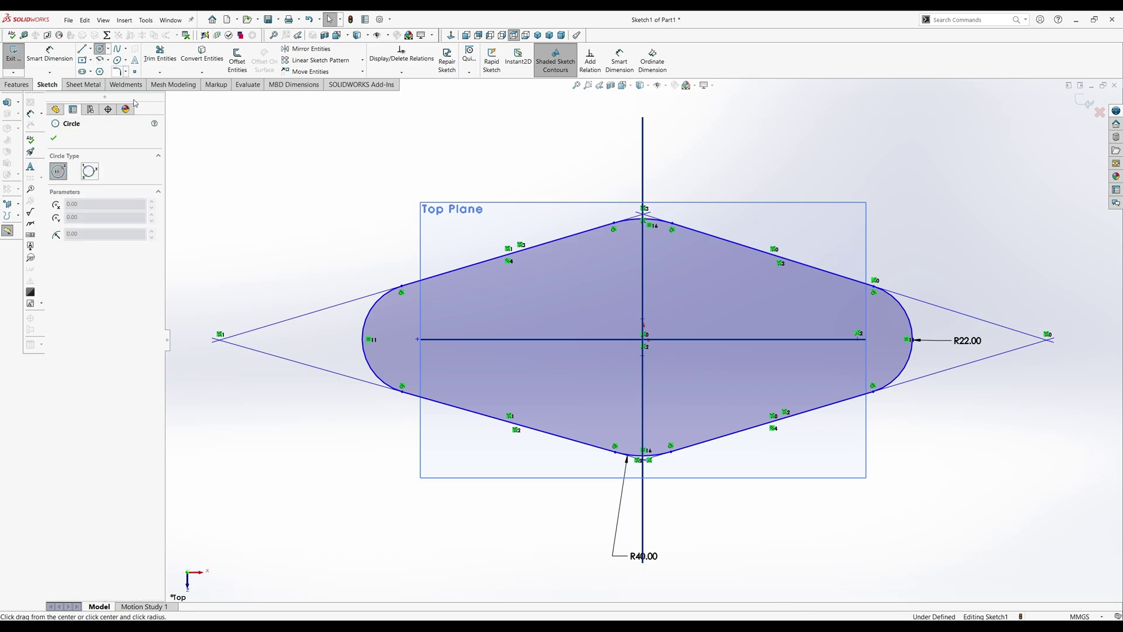
{"action": "left_click", "coordinate": [456, 340]}
{"action": "left_click", "coordinate": [472, 348]}
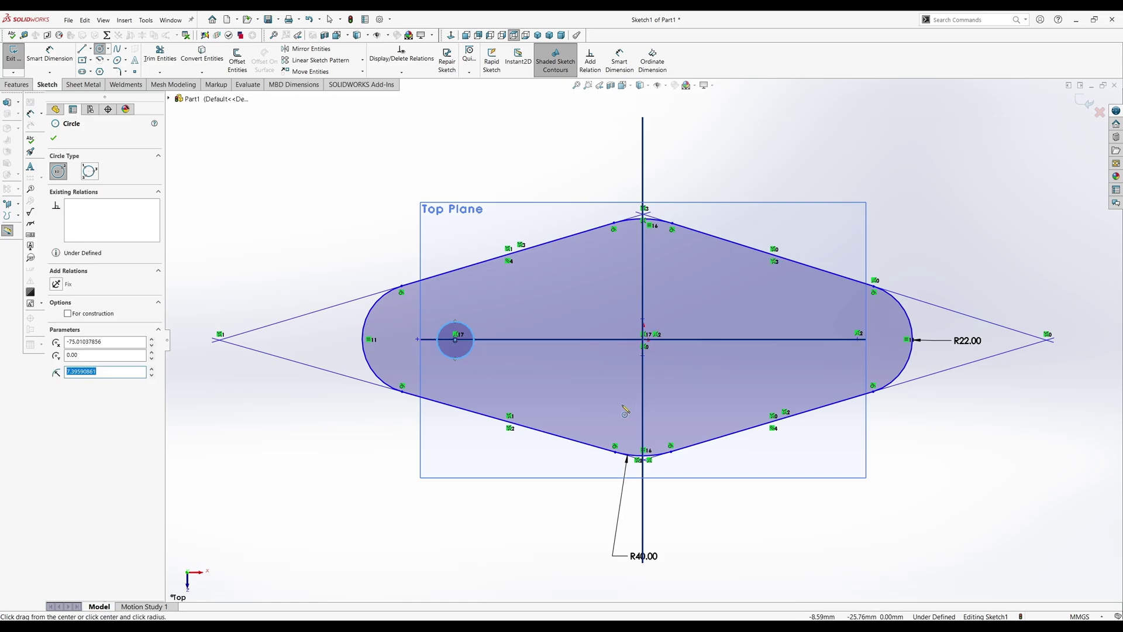
{"action": "left_click", "coordinate": [822, 340]}
{"action": "left_click", "coordinate": [833, 349]}
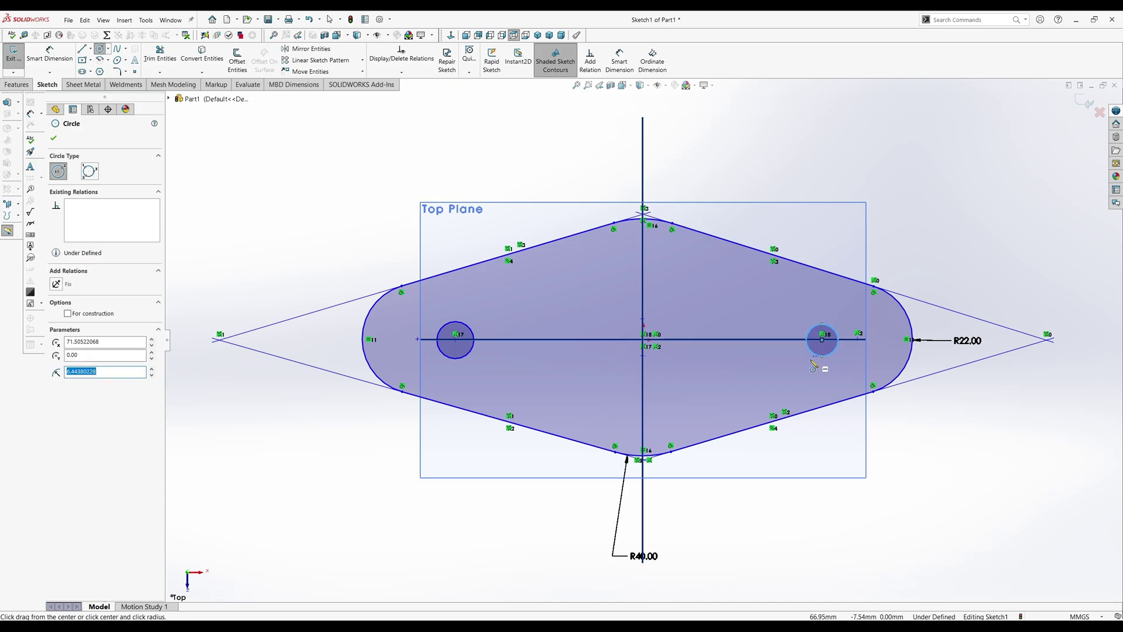
{"action": "key", "text": "Escape"}
- Dimension the left hole's diameter to 15 mm
{"action": "left_click", "coordinate": [50, 56]}
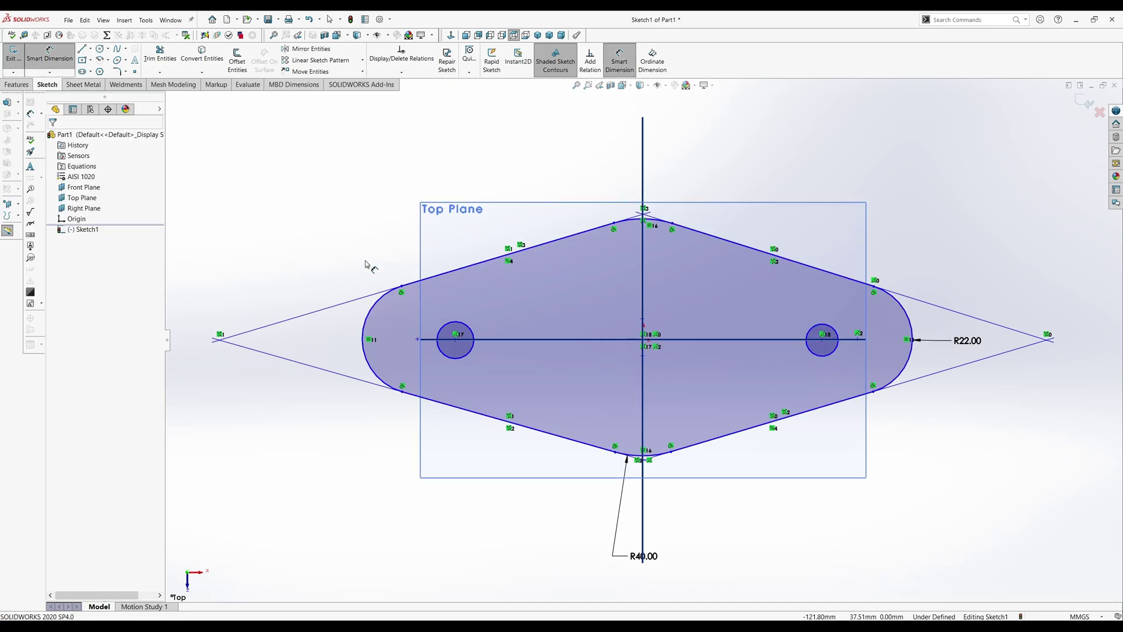
{"action": "left_click", "coordinate": [467, 328]}
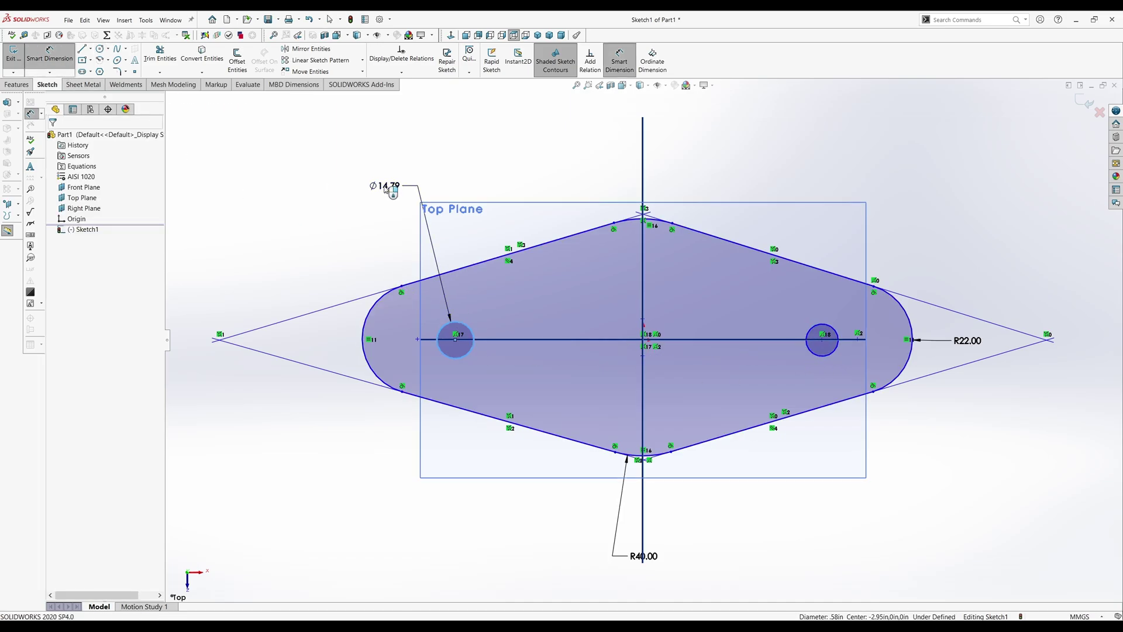
{"action": "left_click", "coordinate": [386, 188]}
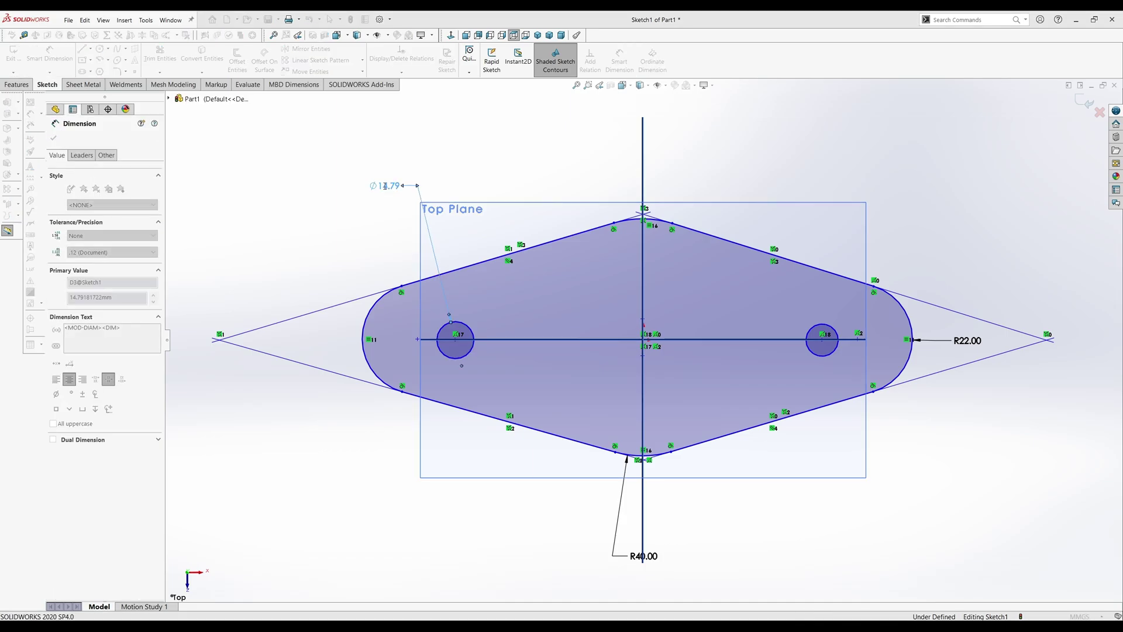
{"action": "type", "text": "15"}
{"action": "key", "text": "Return"}
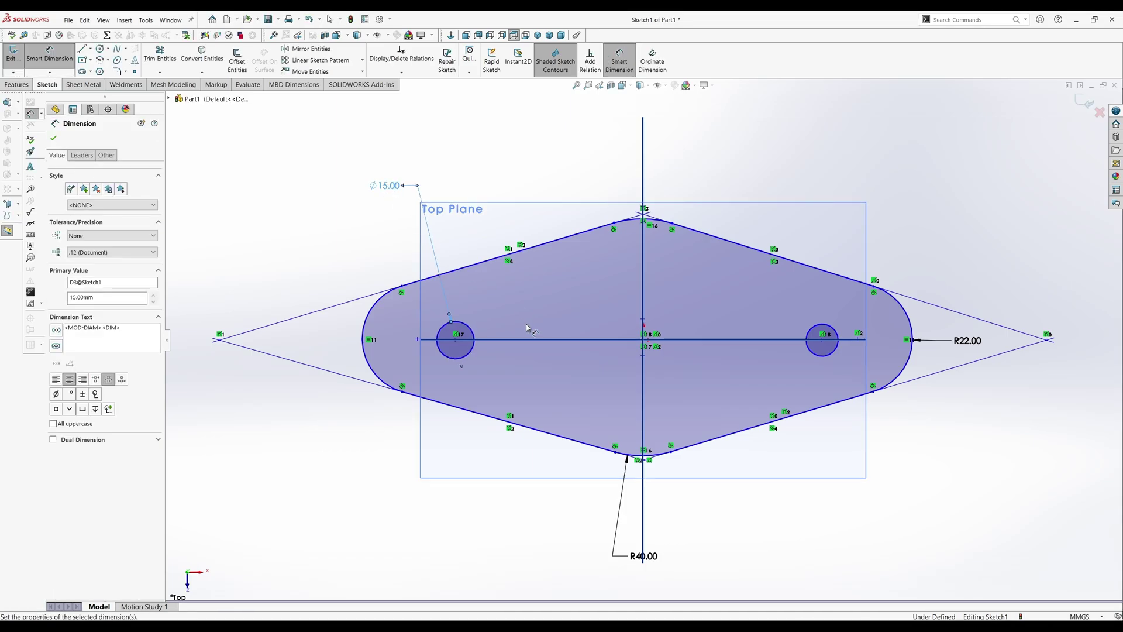
{"action": "key", "text": "Escape"}
- Make the two holes equal in size with an Equal relation
{"action": "left_click", "coordinate": [839, 340]}
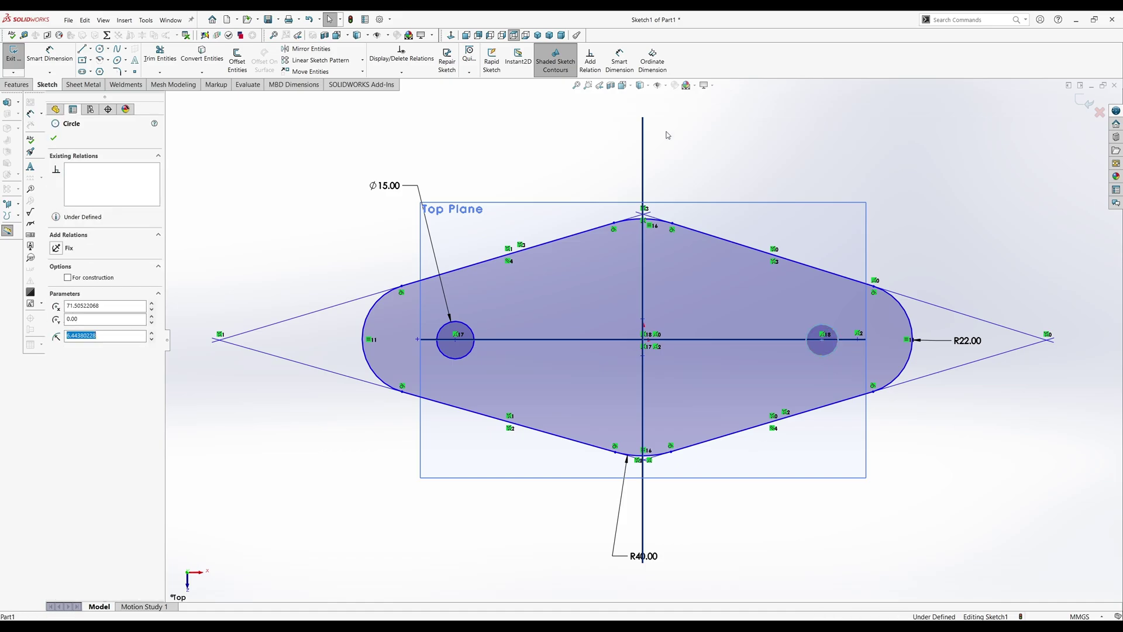
{"action": "left_click", "coordinate": [590, 59]}
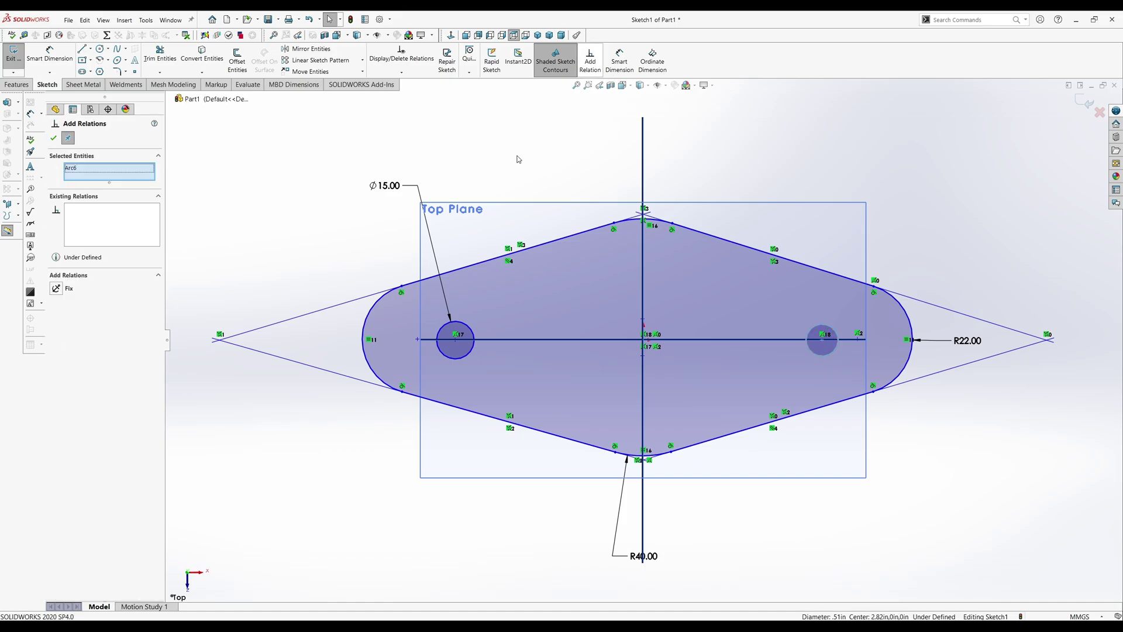
{"action": "left_click", "coordinate": [472, 334]}
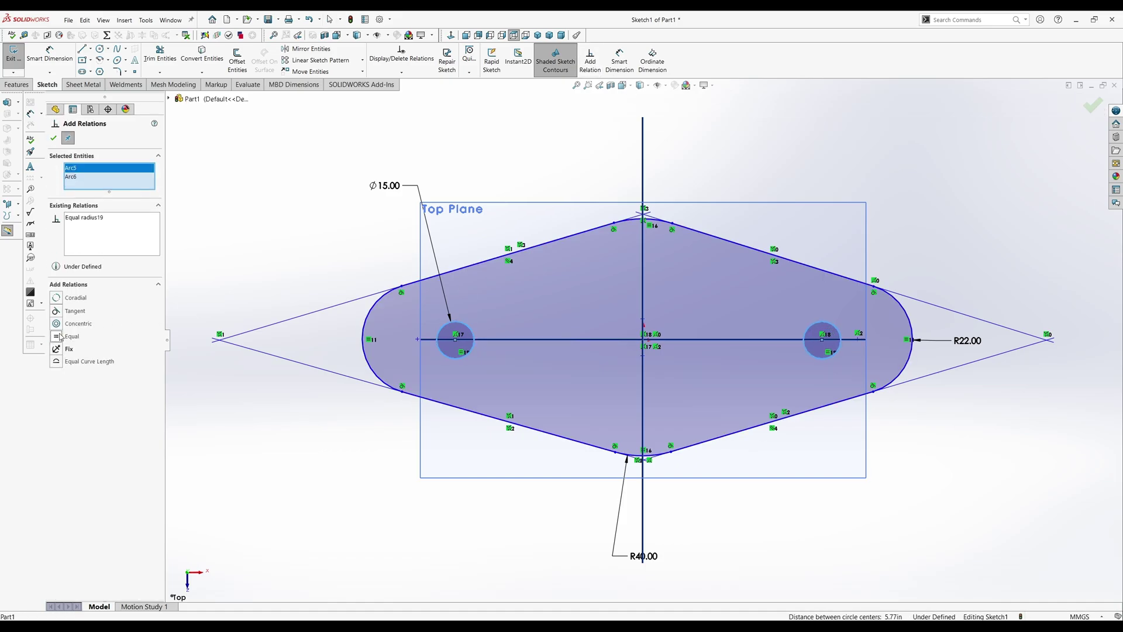
{"action": "left_click", "coordinate": [53, 138]}
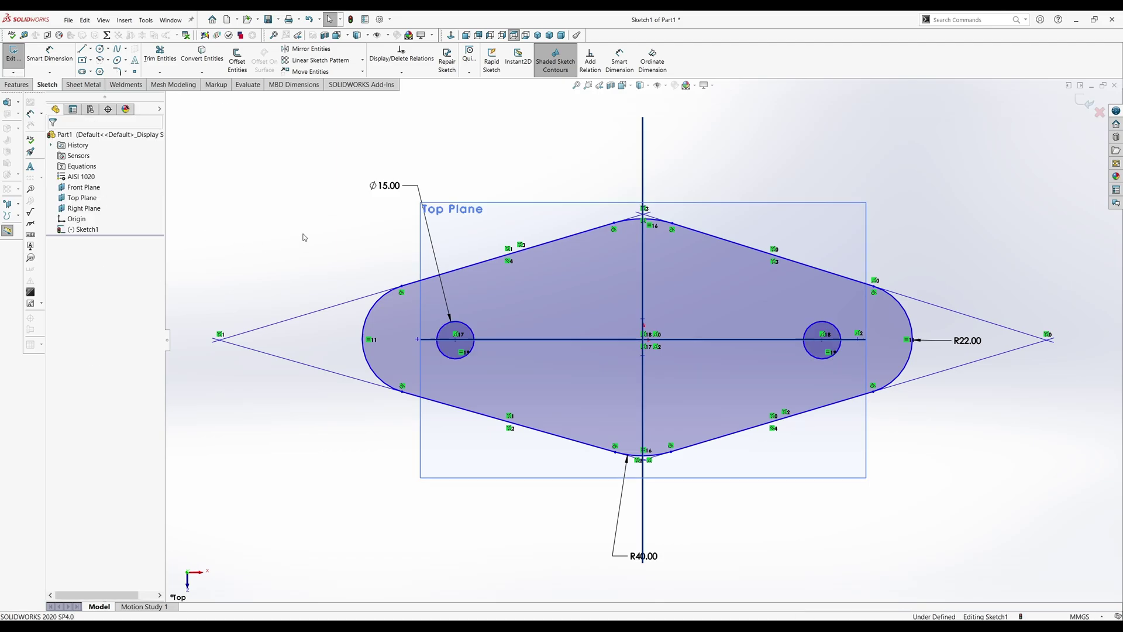
{"action": "left_click", "coordinate": [457, 341]}
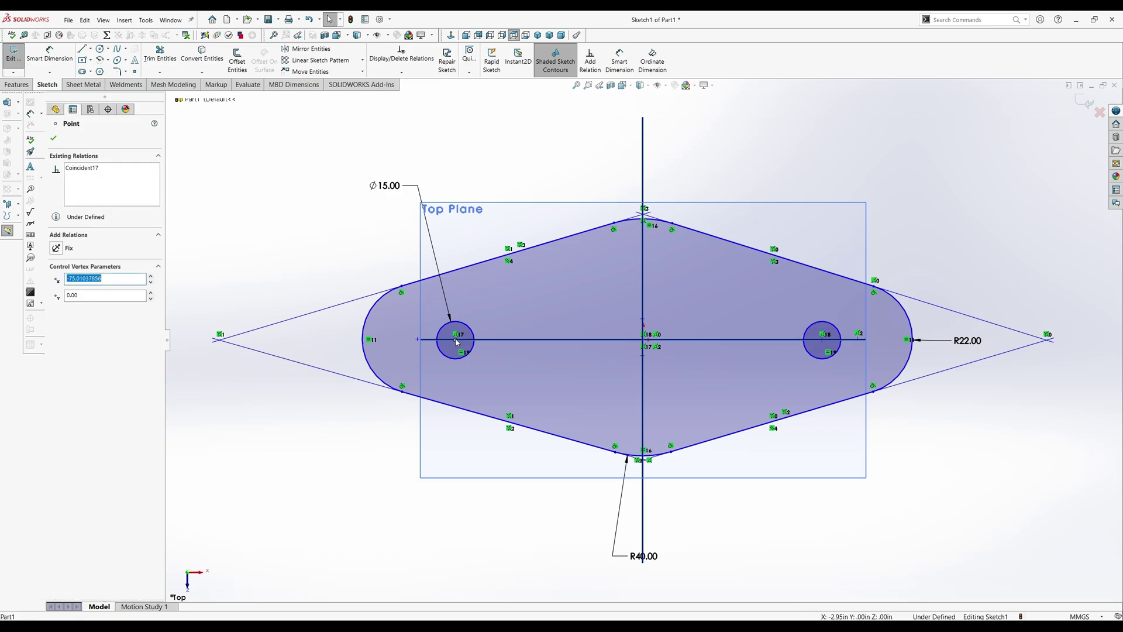
{"action": "left_click", "coordinate": [591, 61]}
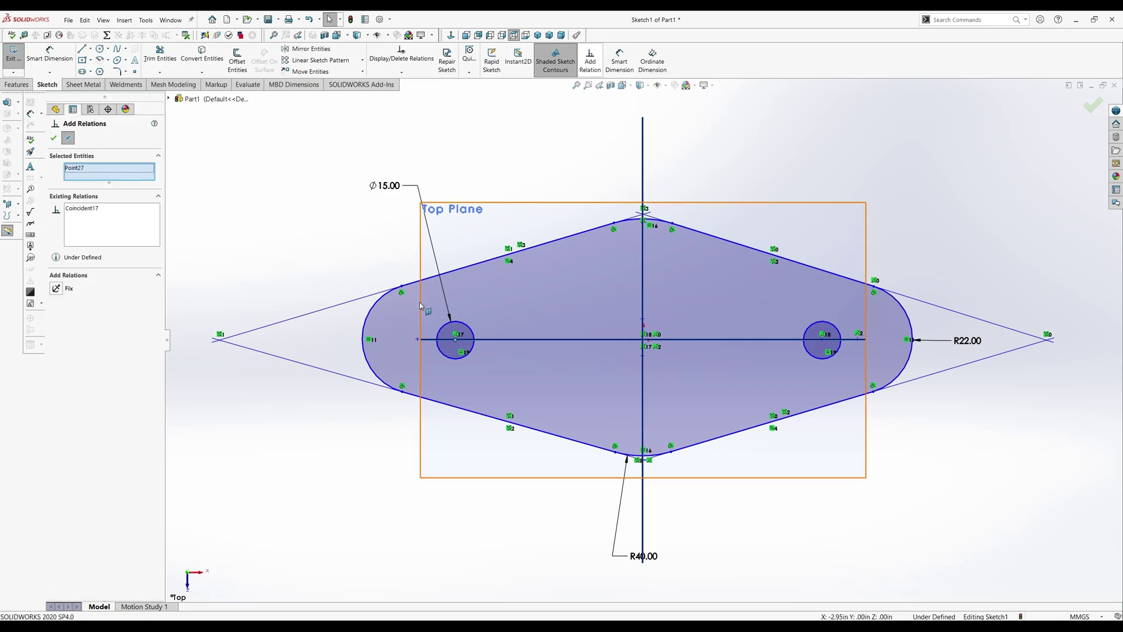
- Merge each hole's centre with the centre of its end arc
{"action": "left_click", "coordinate": [419, 344]}
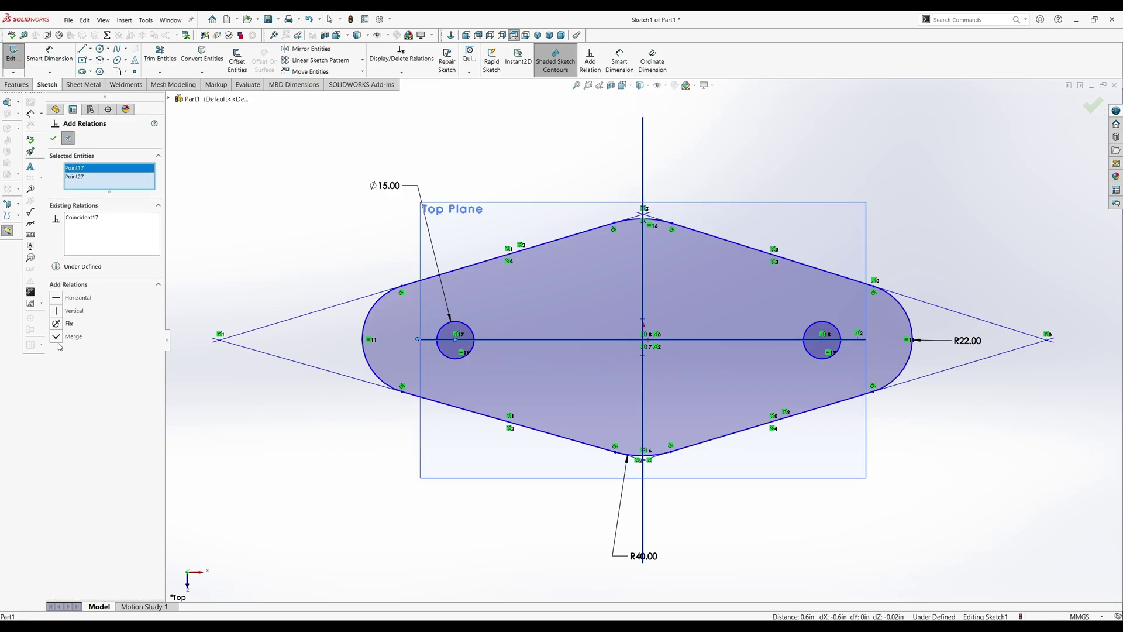
{"action": "left_click", "coordinate": [56, 339]}
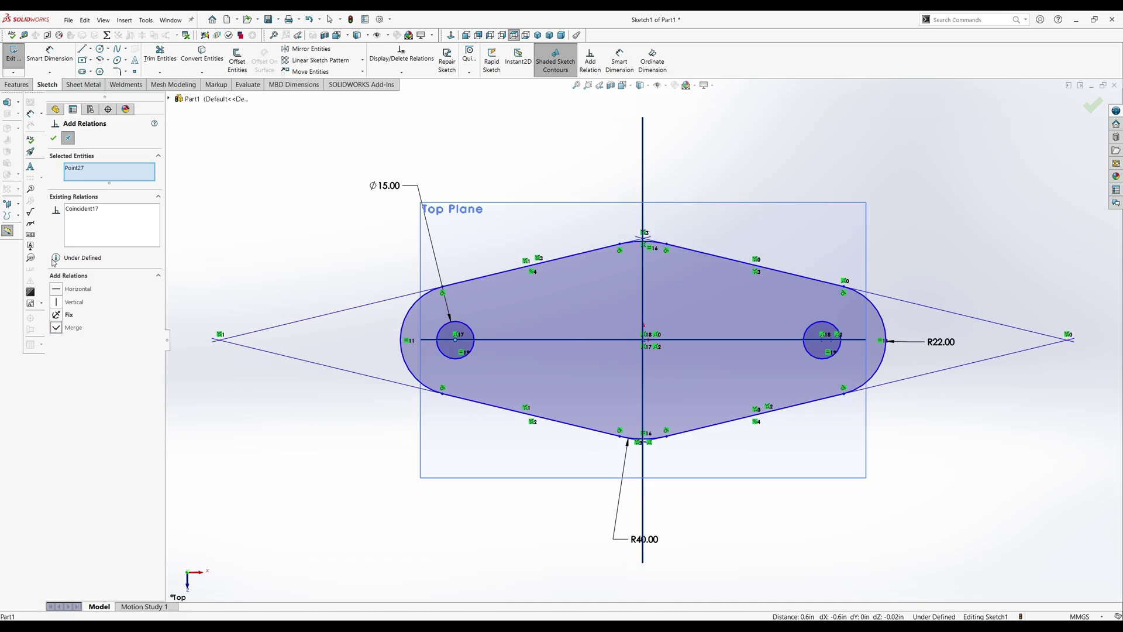
{"action": "left_click", "coordinate": [54, 139]}
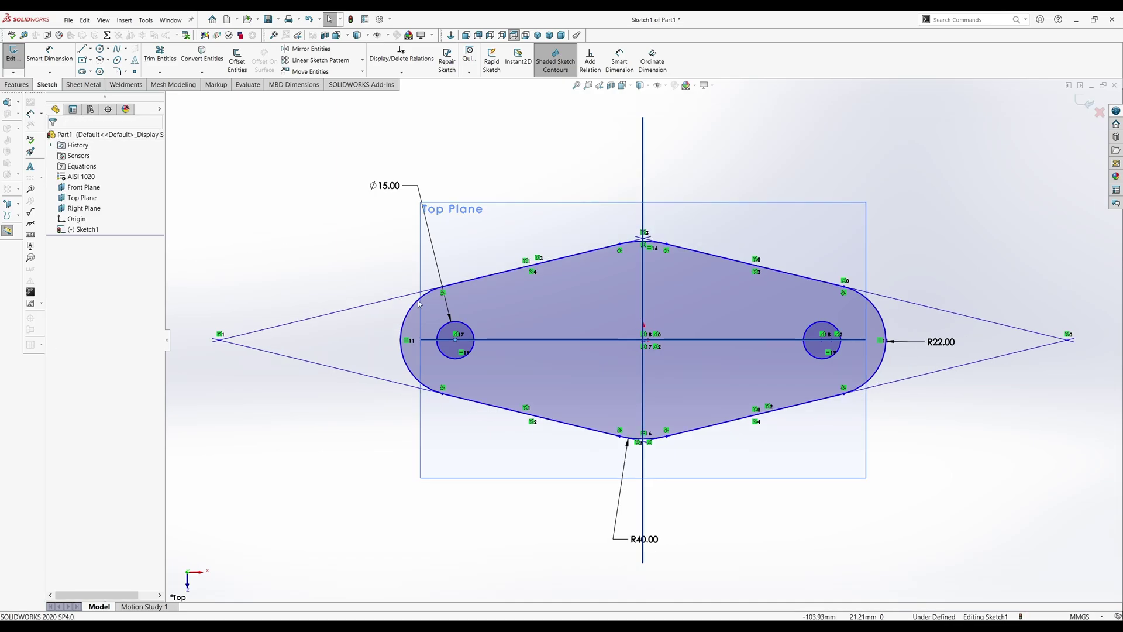
{"action": "left_click", "coordinate": [822, 341]}
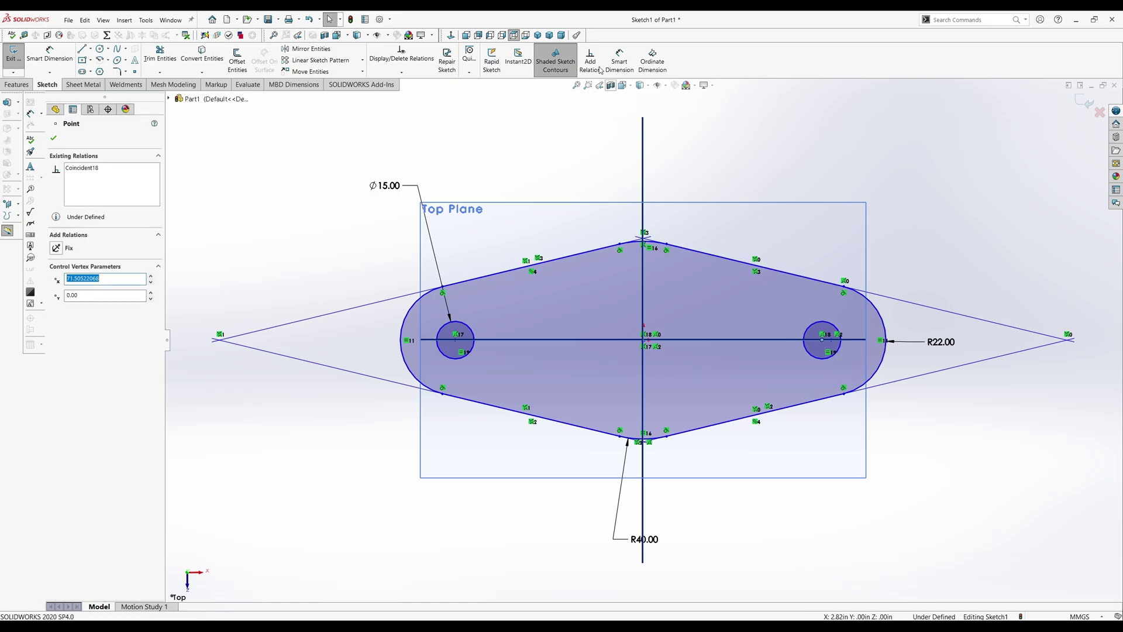
{"action": "left_click", "coordinate": [590, 59]}
{"action": "left_click", "coordinate": [832, 340]}
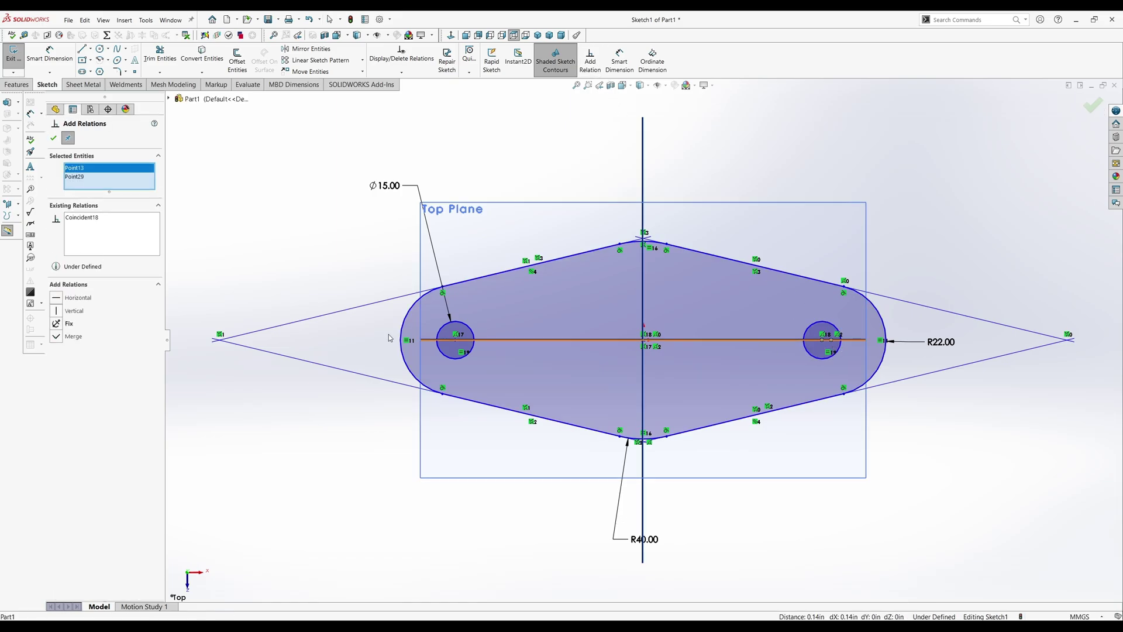
{"action": "left_click", "coordinate": [56, 337]}
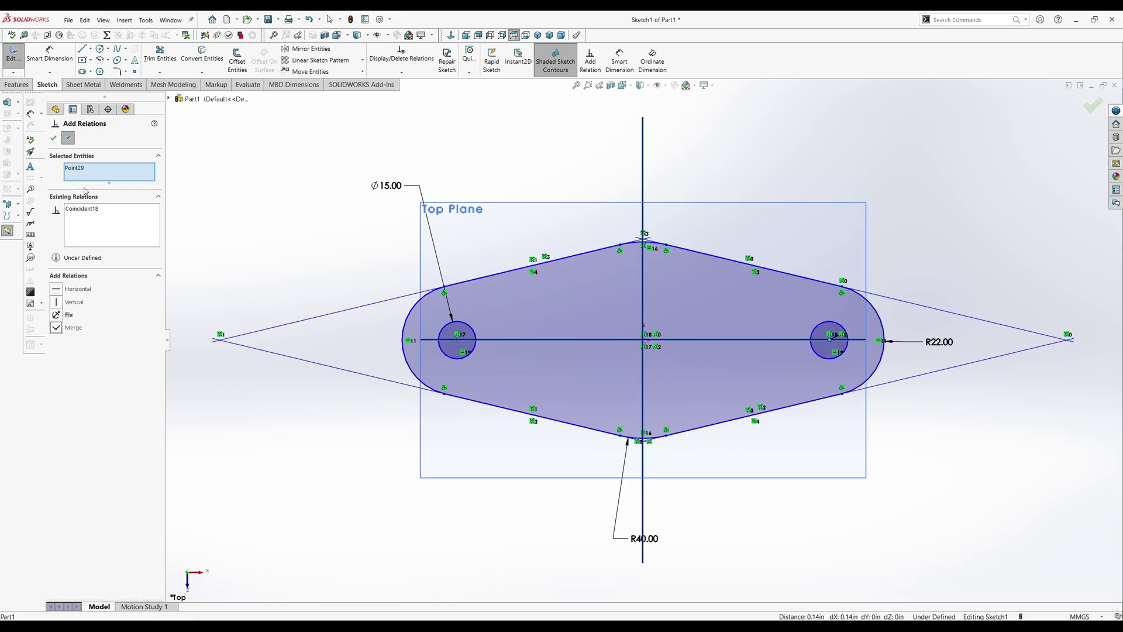
{"action": "left_click", "coordinate": [55, 136]}
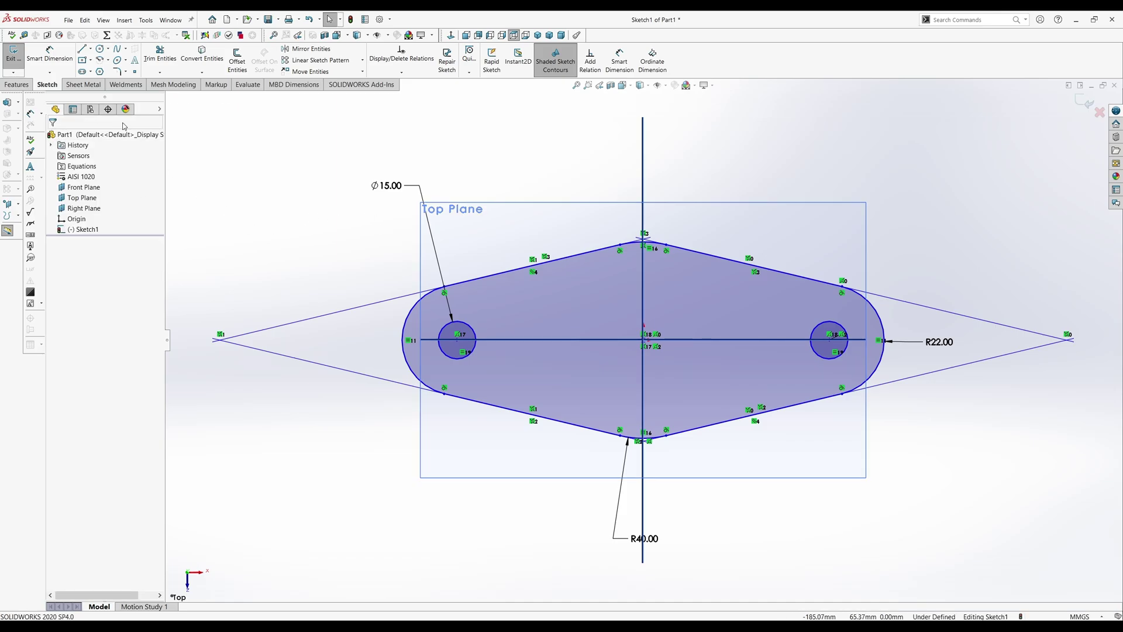
- Dimension the distance between the two hole centres as 100 mm
{"action": "left_click", "coordinate": [56, 62]}
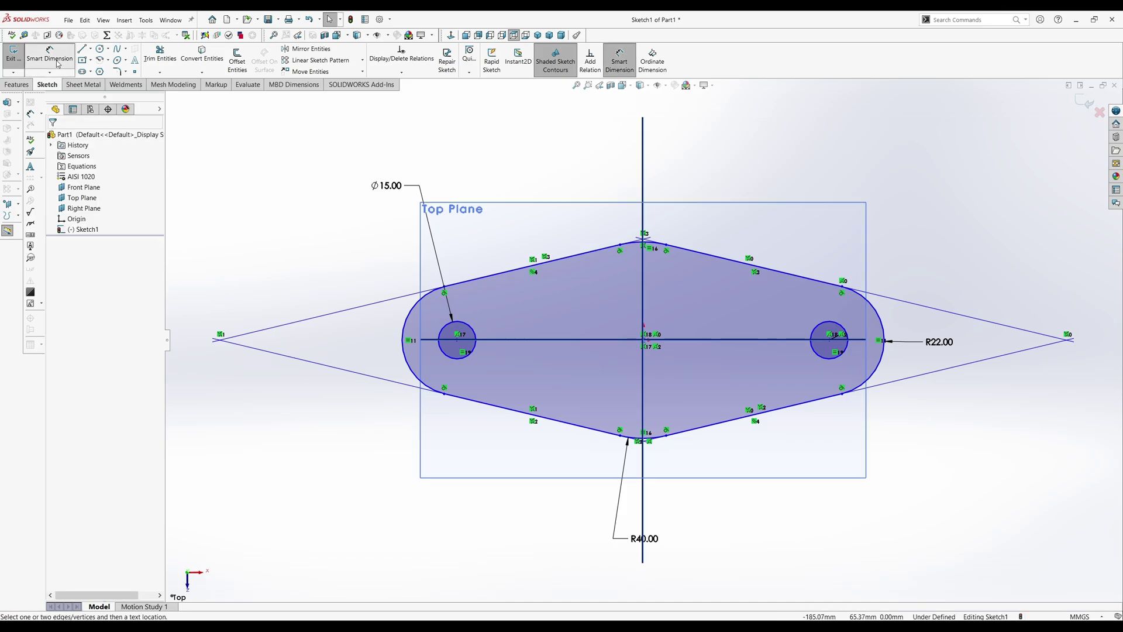
{"action": "left_click", "coordinate": [457, 343]}
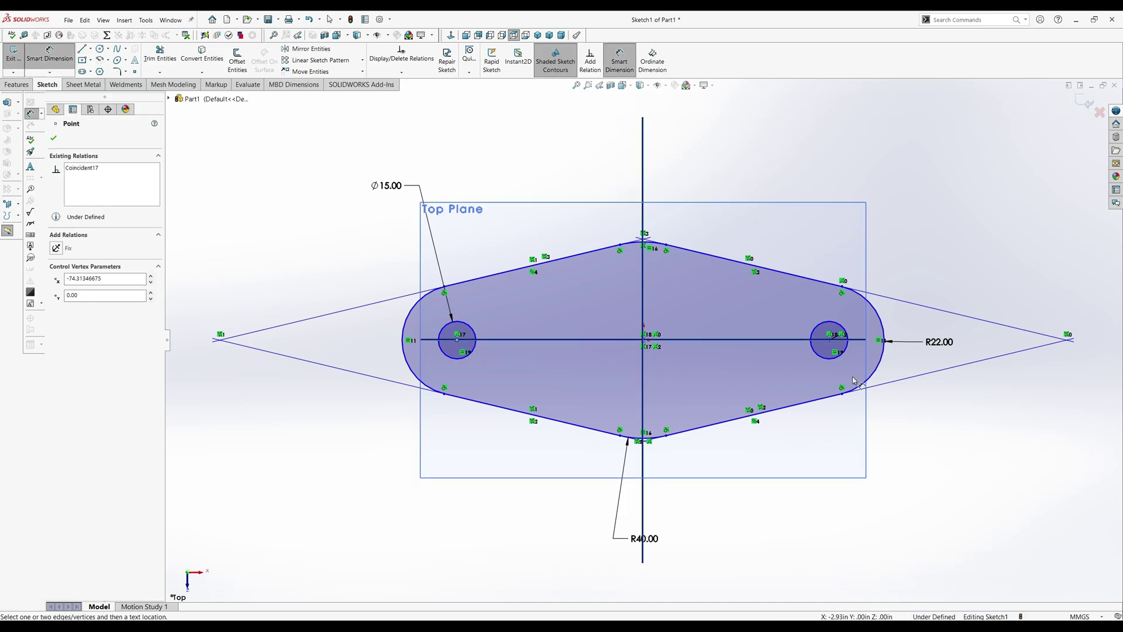
{"action": "left_click", "coordinate": [828, 341]}
{"action": "left_click", "coordinate": [612, 132]}
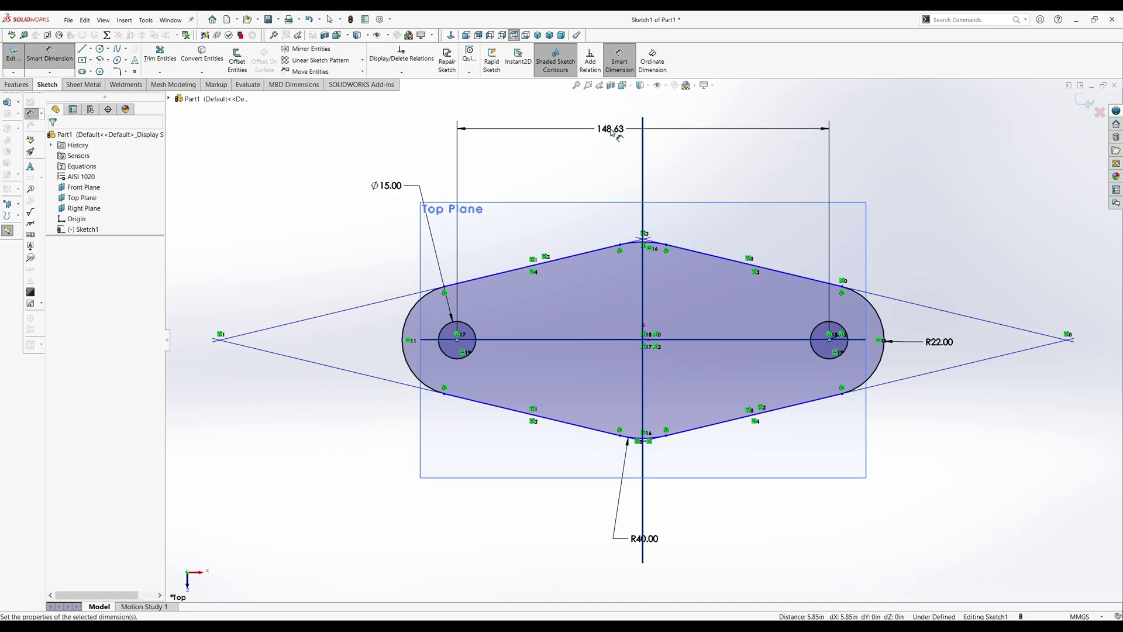
{"action": "type", "text": "100"}
{"action": "key", "text": "Return"}
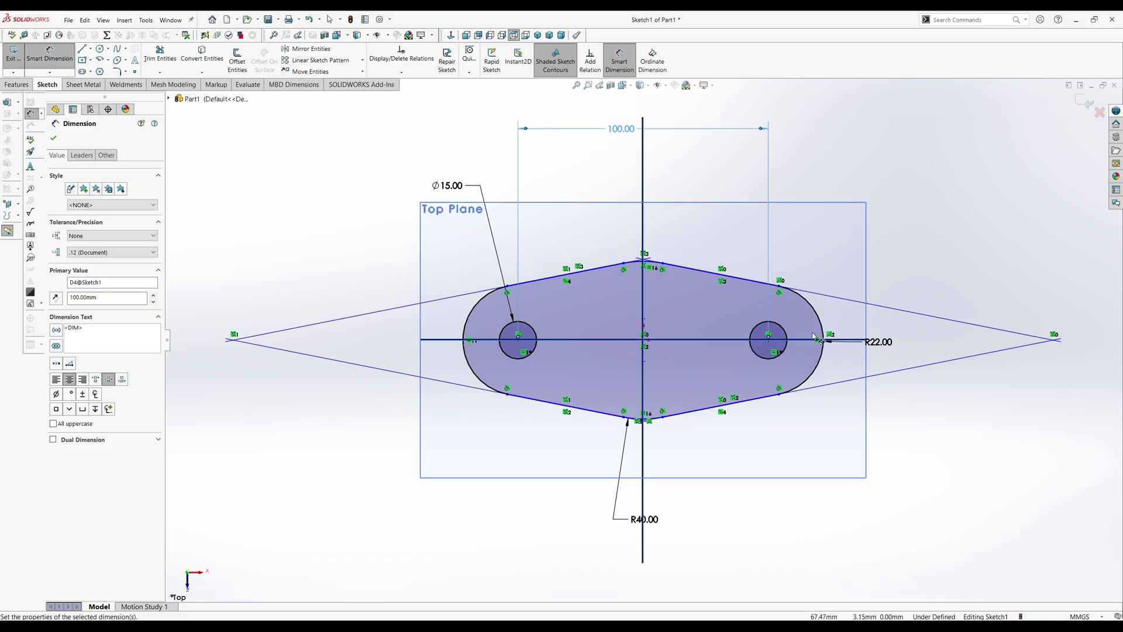
{"action": "left_click", "coordinate": [63, 74]}
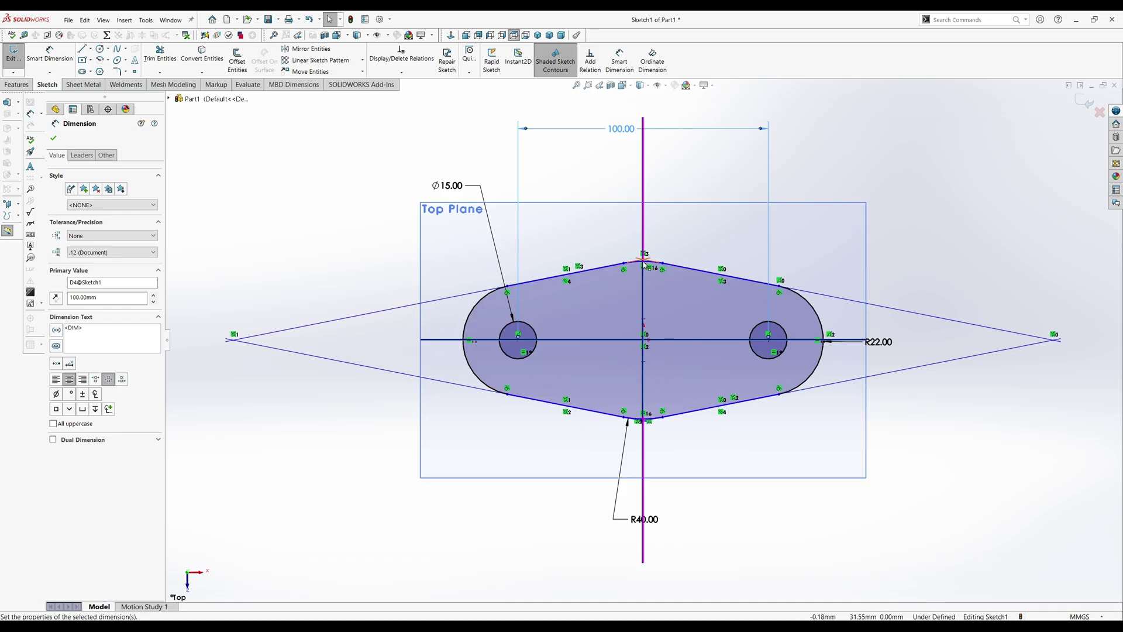
- Drag the top apex, then merge the centreline points so the sketch becomes fully defined
{"action": "left_click_drag", "start_coordinate": [648, 265], "coordinate": [653, 257]}
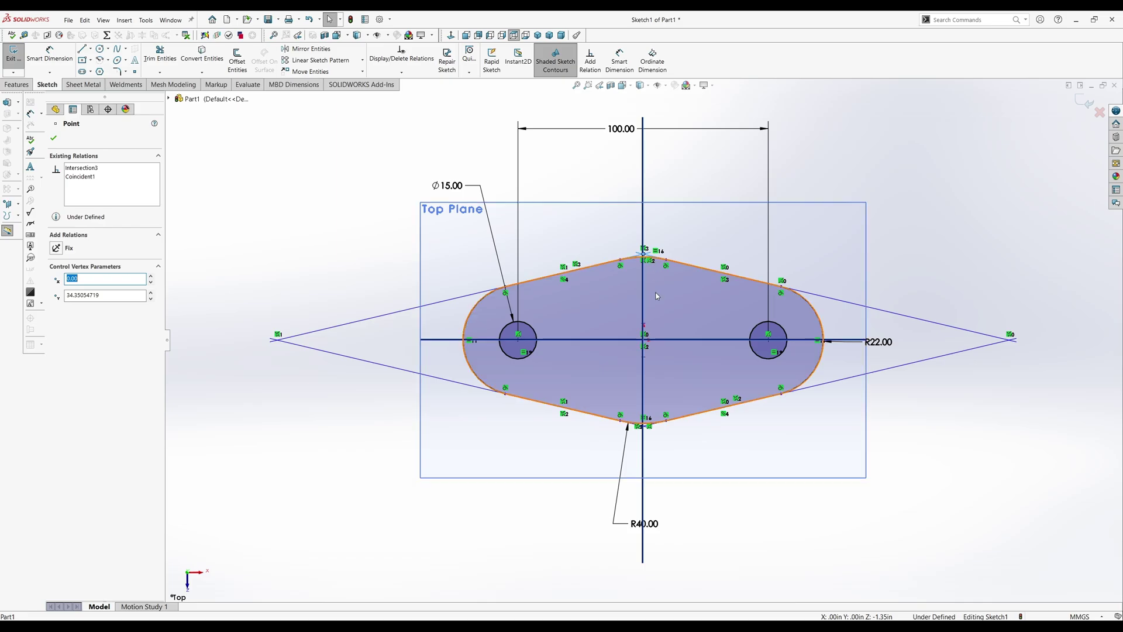
{"action": "left_click", "coordinate": [643, 323]}
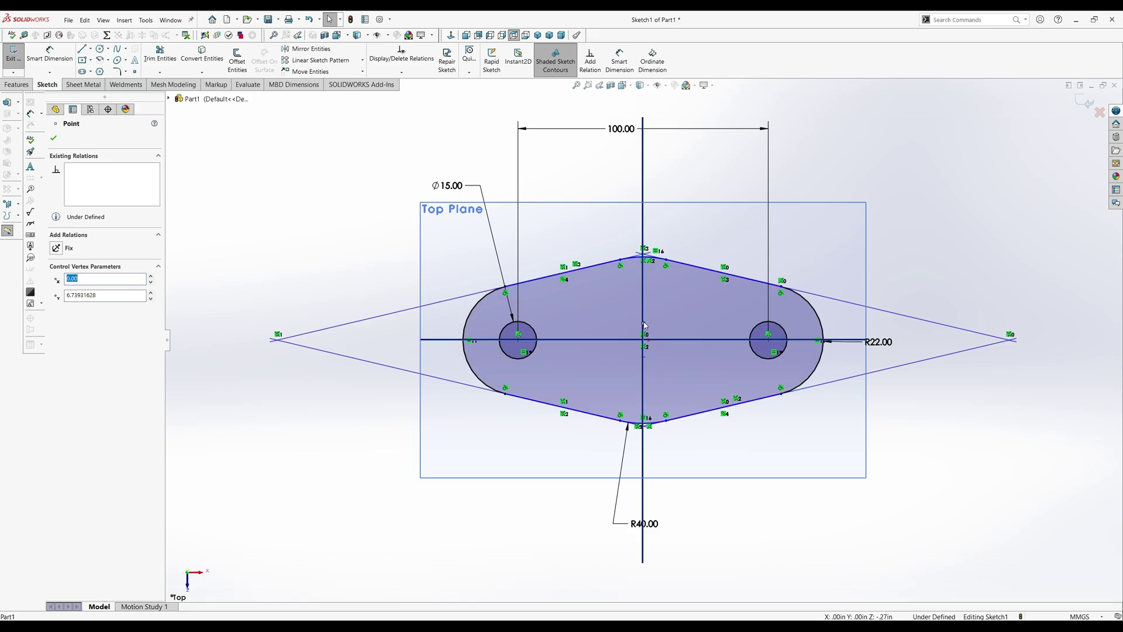
{"action": "left_click", "coordinate": [590, 64]}
{"action": "left_click", "coordinate": [644, 357]}
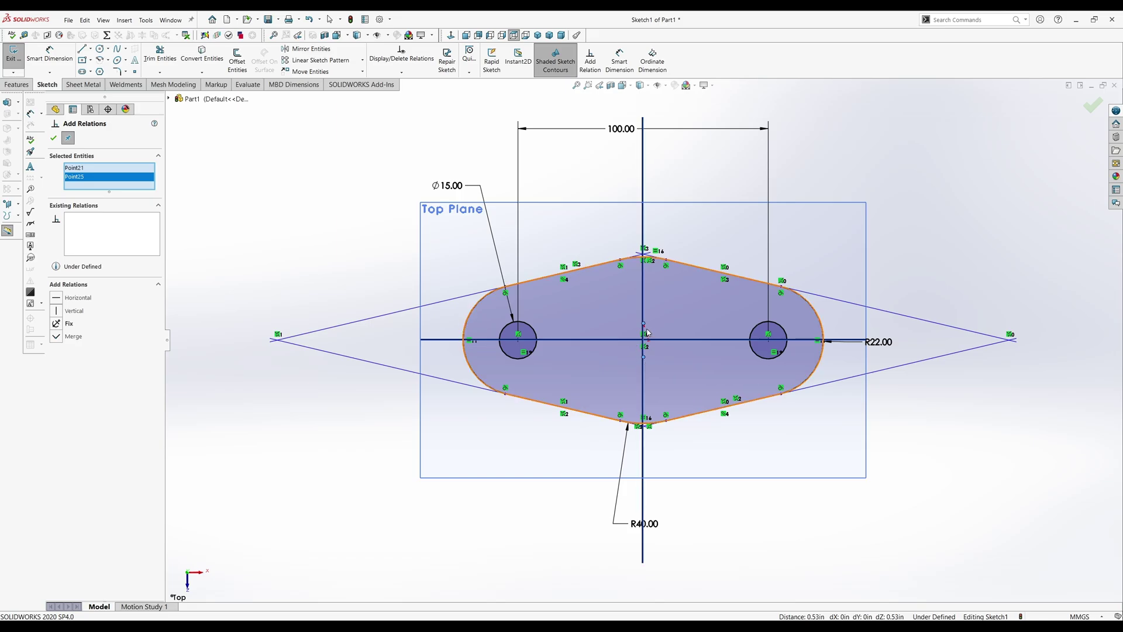
{"action": "left_click", "coordinate": [58, 338]}
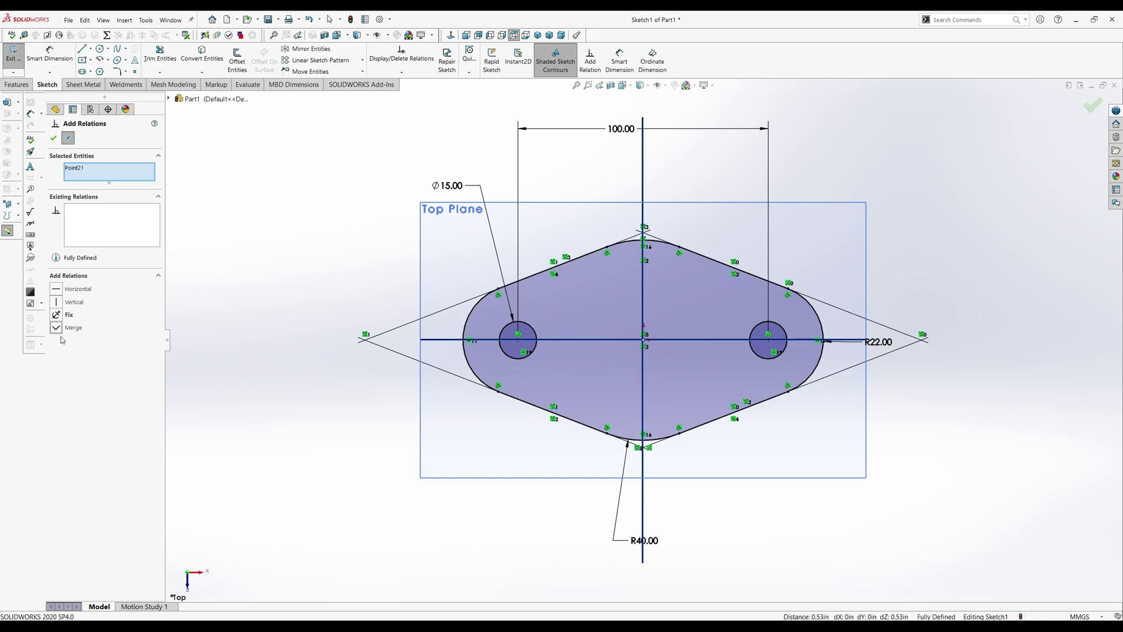
{"action": "left_click", "coordinate": [55, 138]}
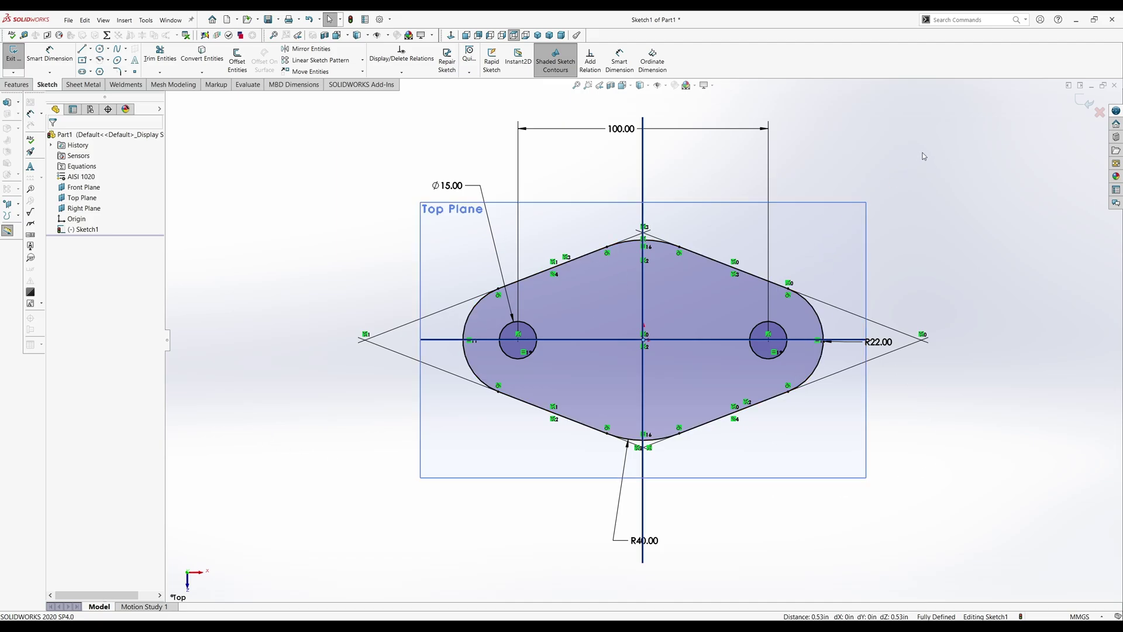
- Extrude the sketch 18 mm mid-plane into Boss-Extrude1, a plate with two through holes
{"action": "left_click", "coordinate": [1086, 104]}
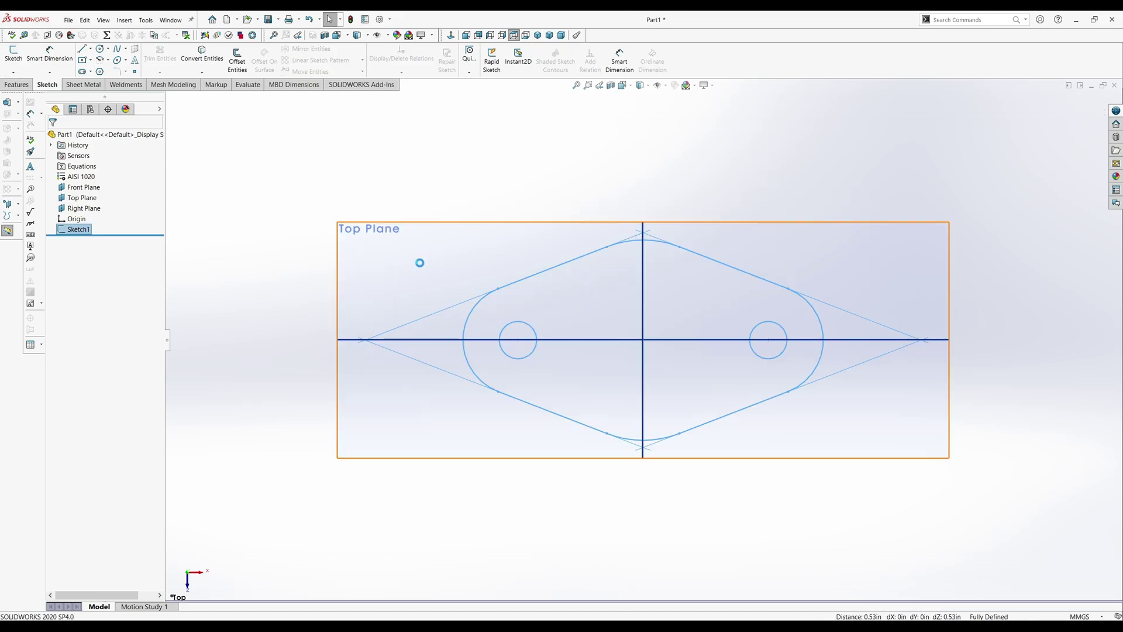
{"action": "left_click", "coordinate": [18, 84]}
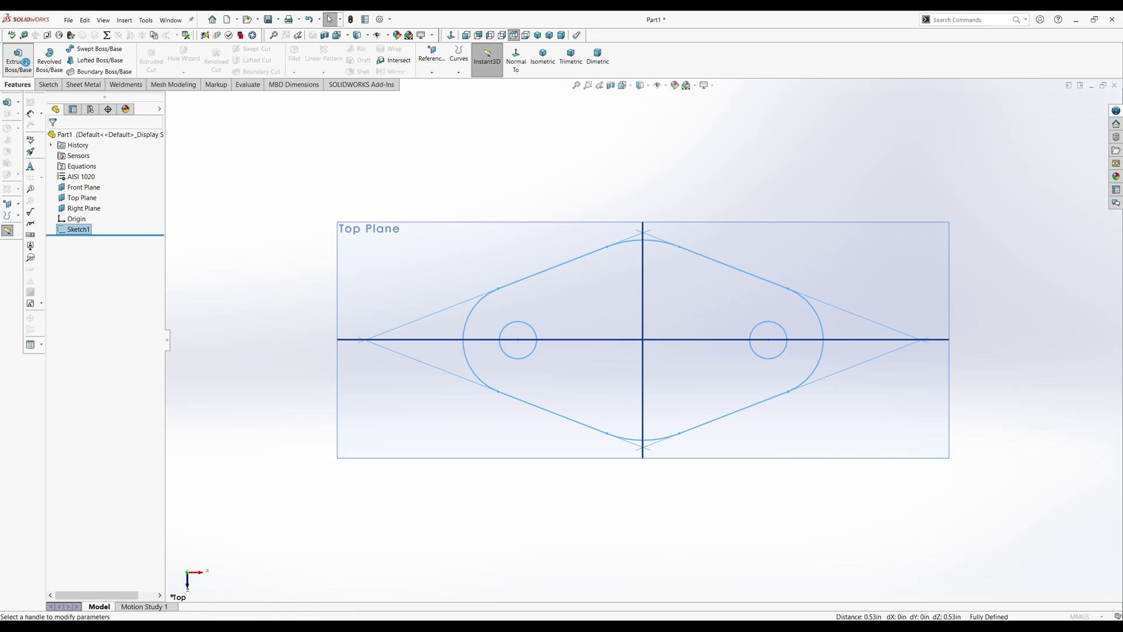
{"action": "left_click", "coordinate": [19, 59]}
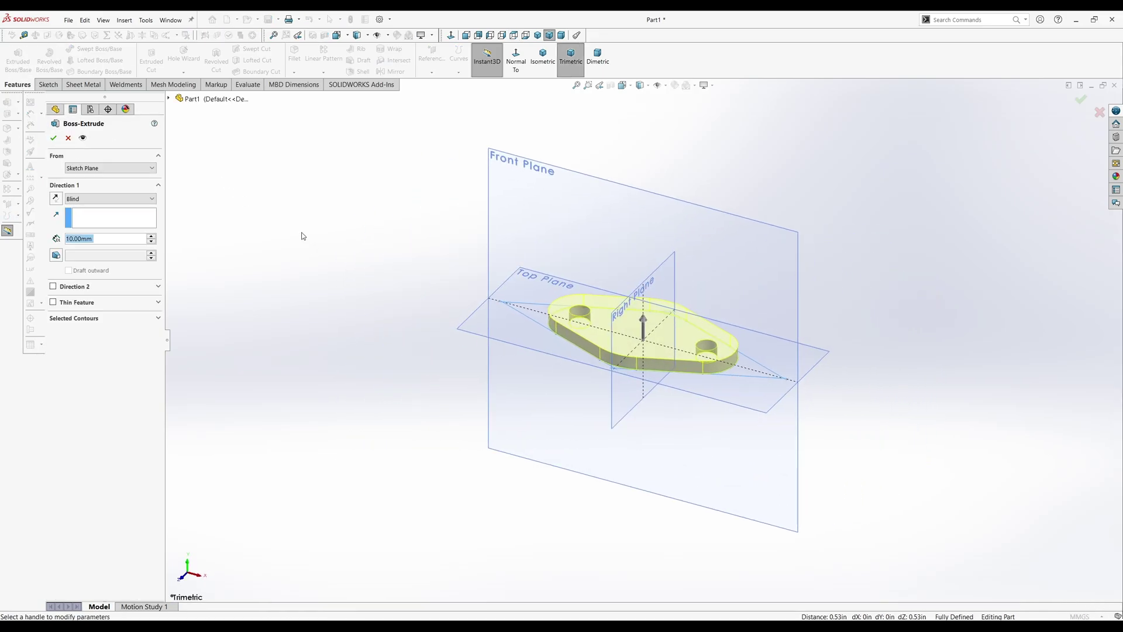
{"action": "type", "text": "18"}
{"action": "key", "text": "Return"}
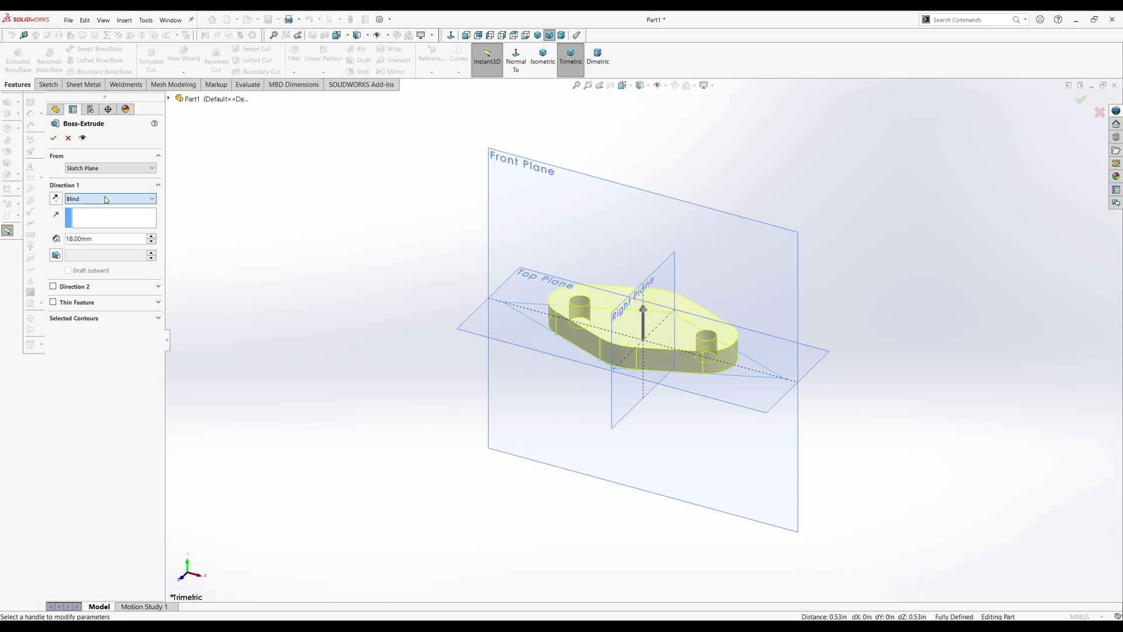
{"action": "left_click", "coordinate": [53, 138]}
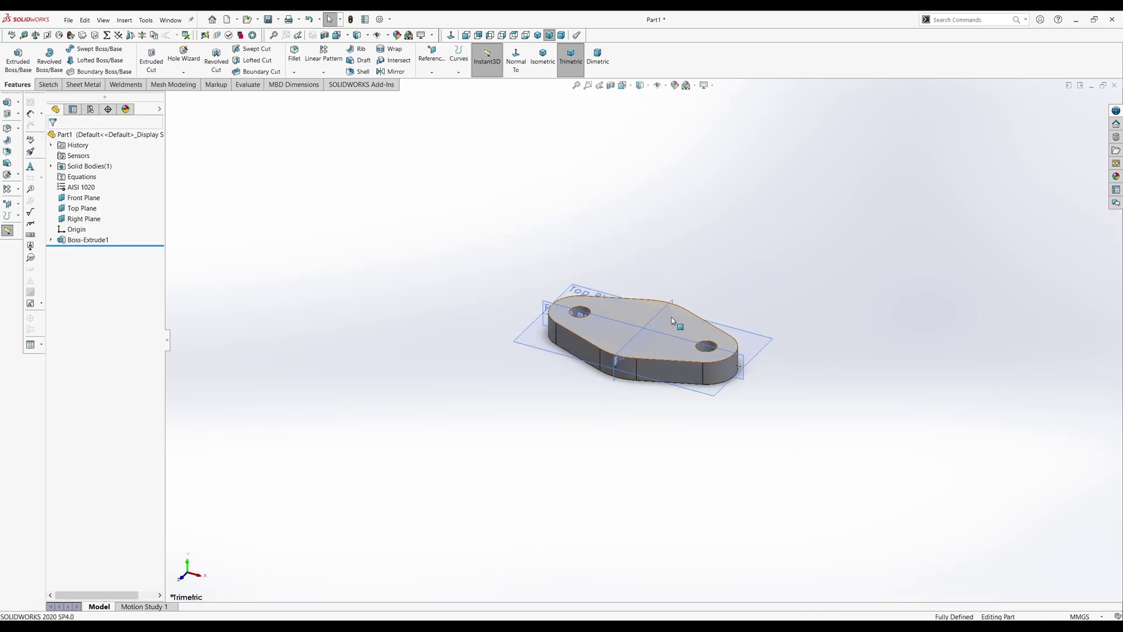
{"action": "scroll", "coordinate": [679, 313], "scroll_direction": "down", "scroll_amount": 3}
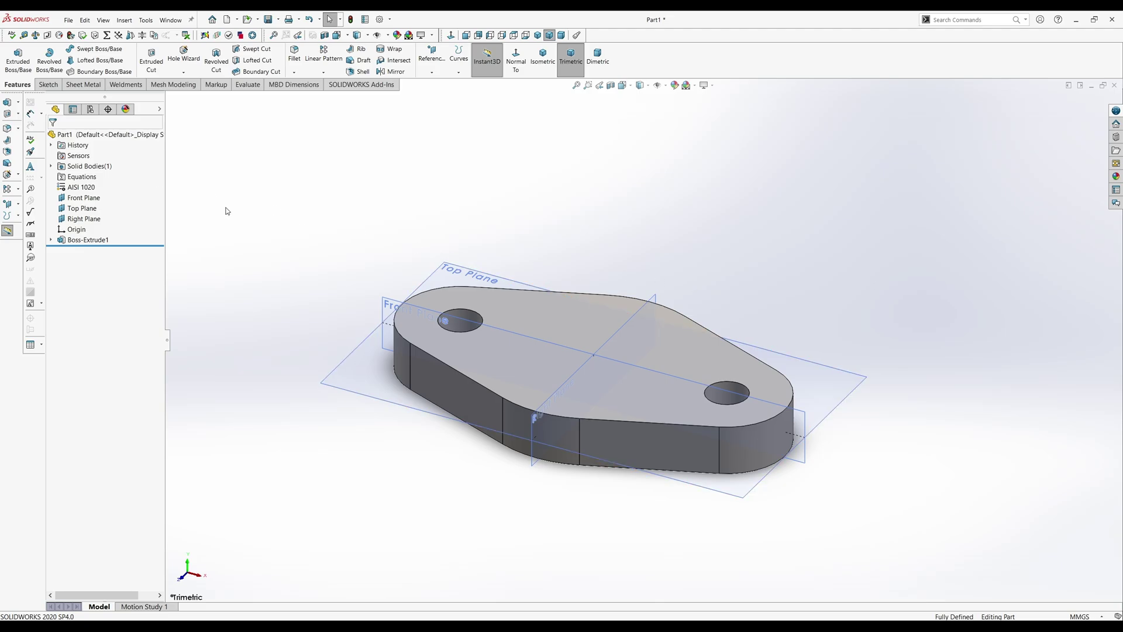
- Open a new sketch on the Right Plane, viewed normal to it
{"action": "left_click", "coordinate": [627, 321]}
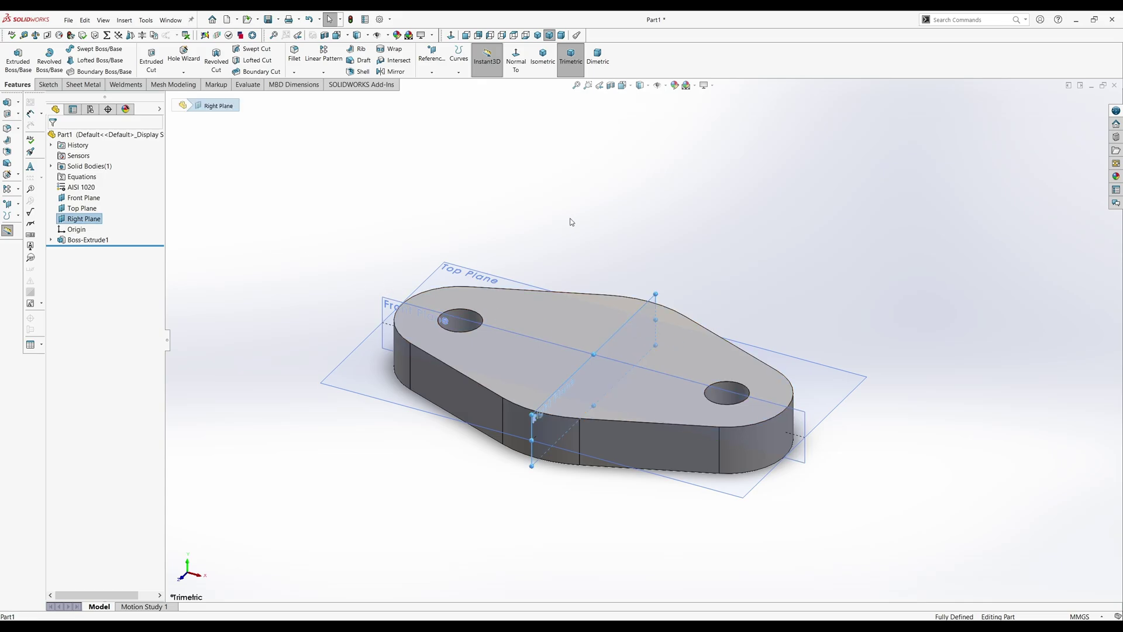
{"action": "left_click", "coordinate": [516, 58]}
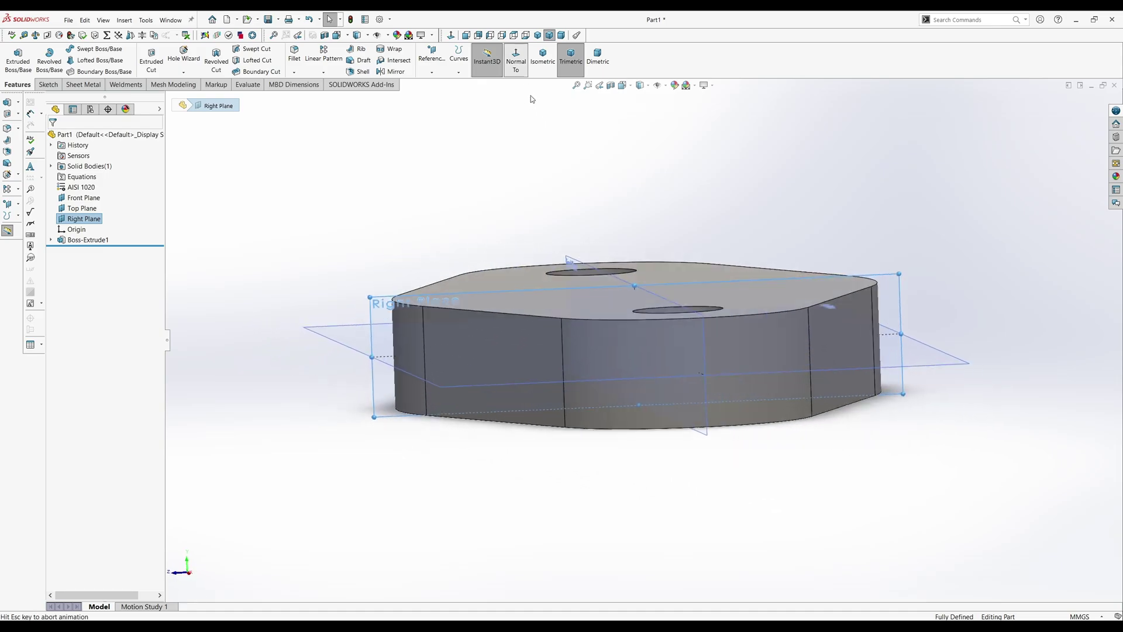
{"action": "left_click", "coordinate": [47, 84]}
{"action": "left_click", "coordinate": [13, 52]}
- Draw a closed four-line trapezoid standing on the plate's top face
{"action": "left_click", "coordinate": [82, 48]}
{"action": "key", "text": "z"}
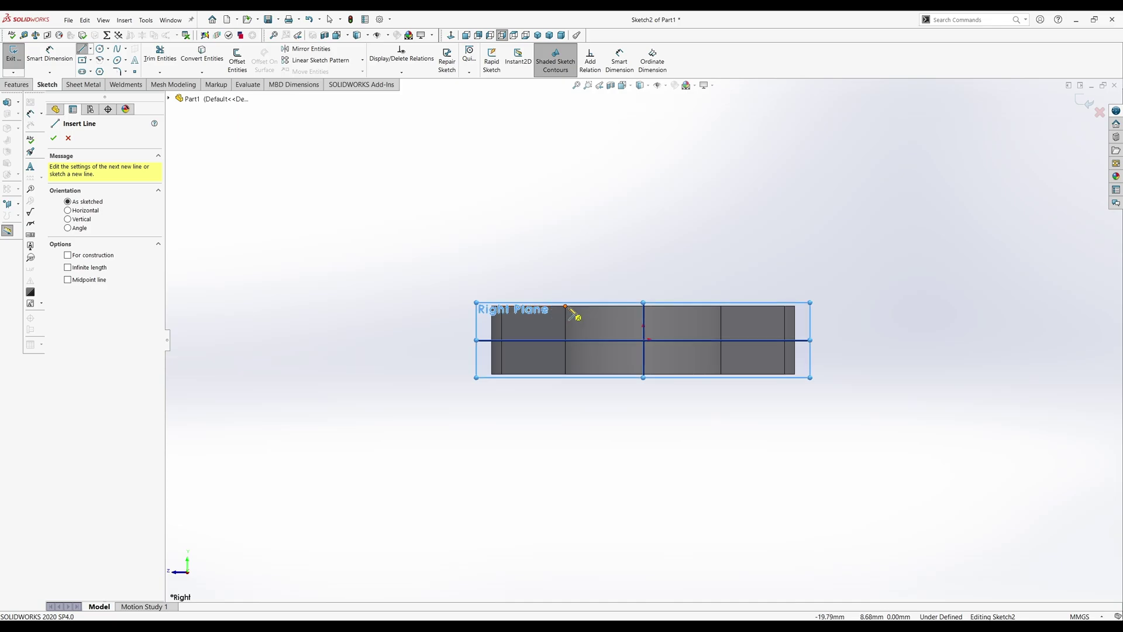
{"action": "middle_click_drag", "start_coordinate": [579, 298], "coordinate": [552, 310]}
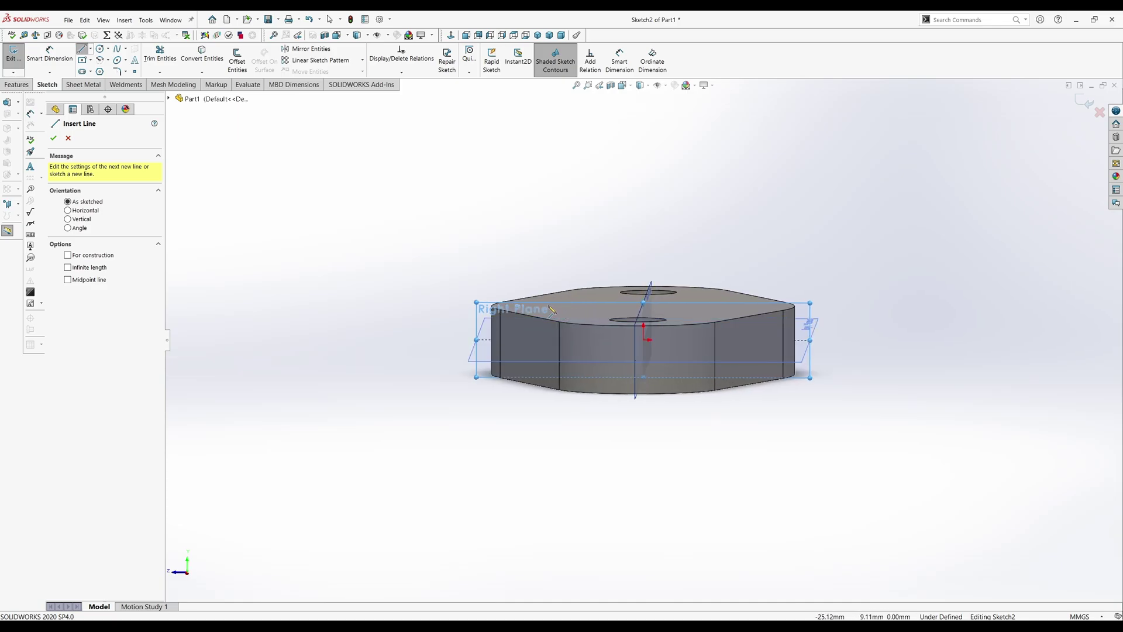
{"action": "left_click", "coordinate": [548, 305]}
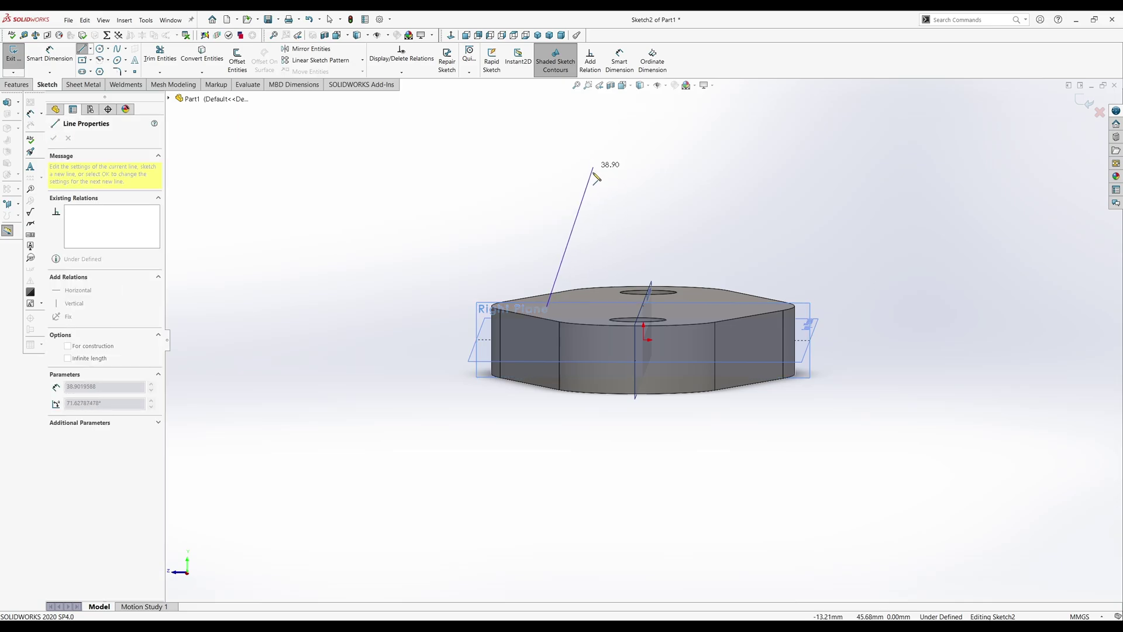
{"action": "left_click", "coordinate": [588, 178]}
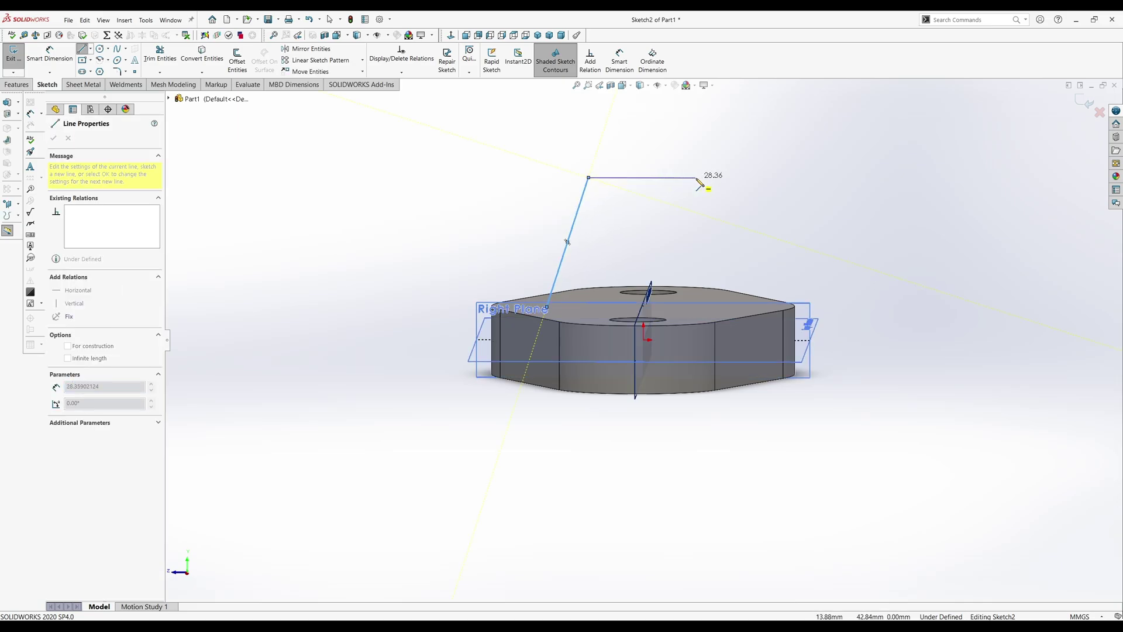
{"action": "left_click", "coordinate": [697, 177]}
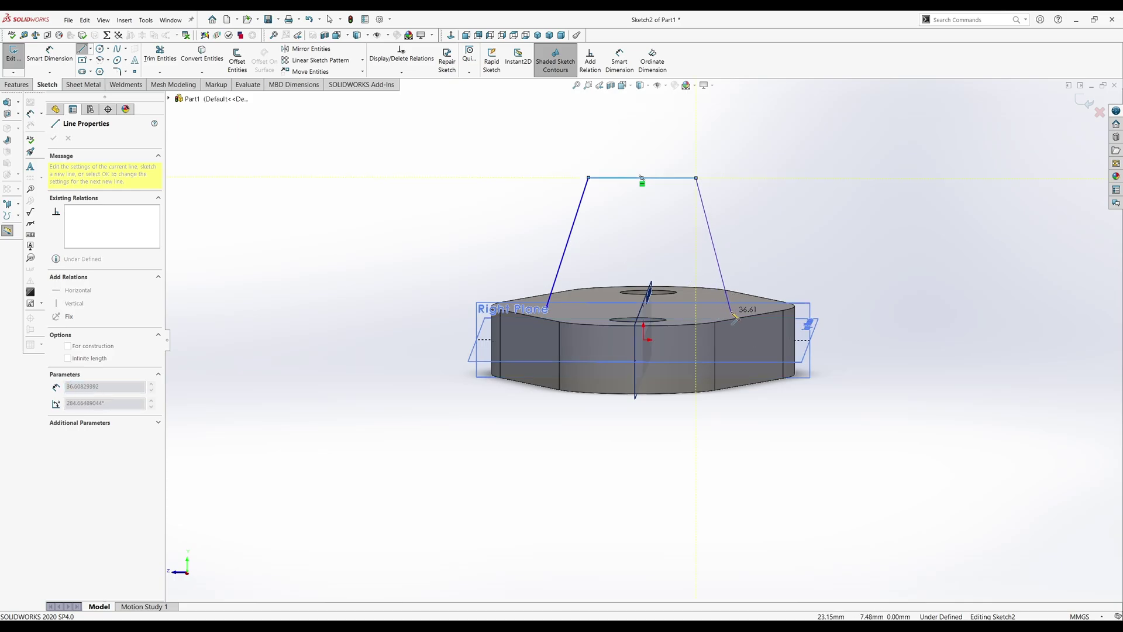
{"action": "left_click", "coordinate": [742, 307]}
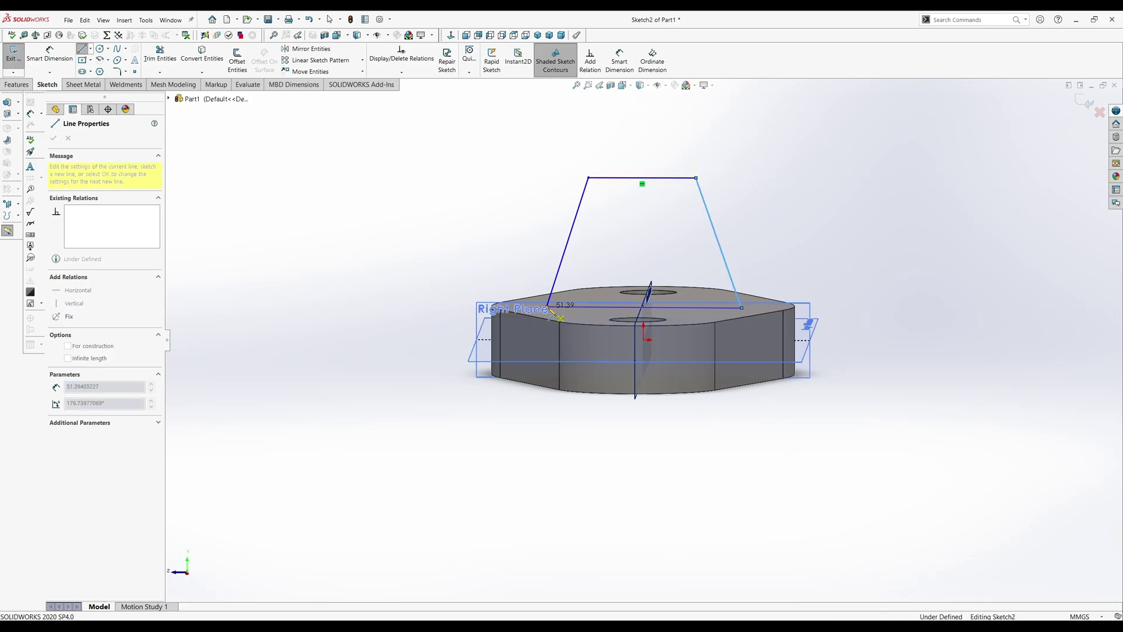
{"action": "left_click", "coordinate": [549, 307]}
{"action": "key", "text": "Escape"}
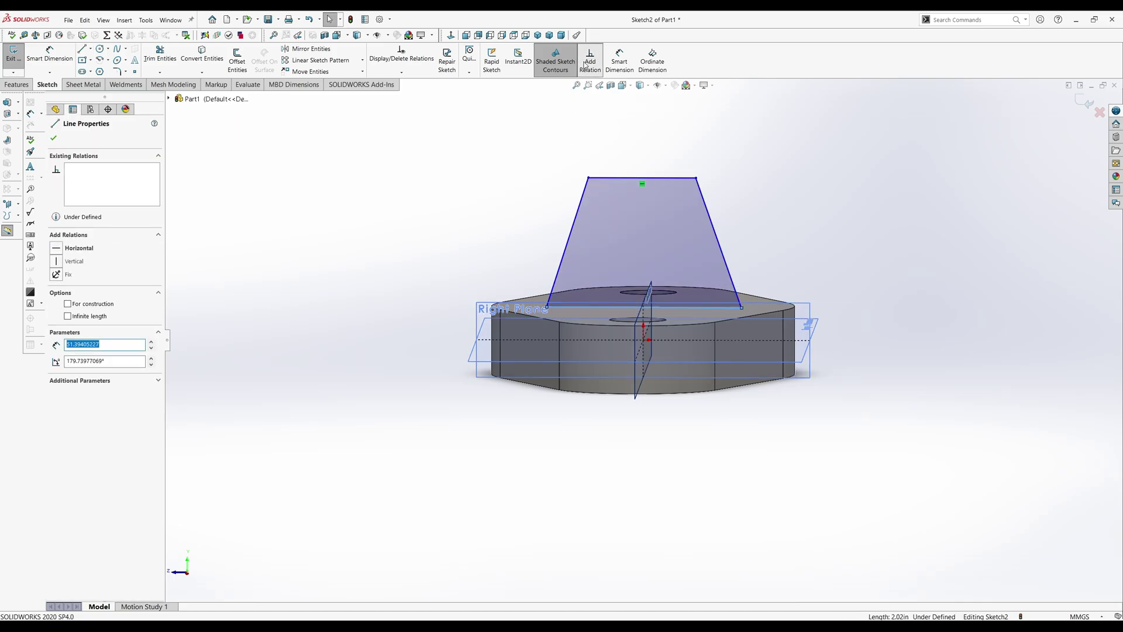
- Make the trapezoid's base line collinear with the plate's top face
{"action": "left_click", "coordinate": [590, 60]}
{"action": "left_click", "coordinate": [582, 320]}
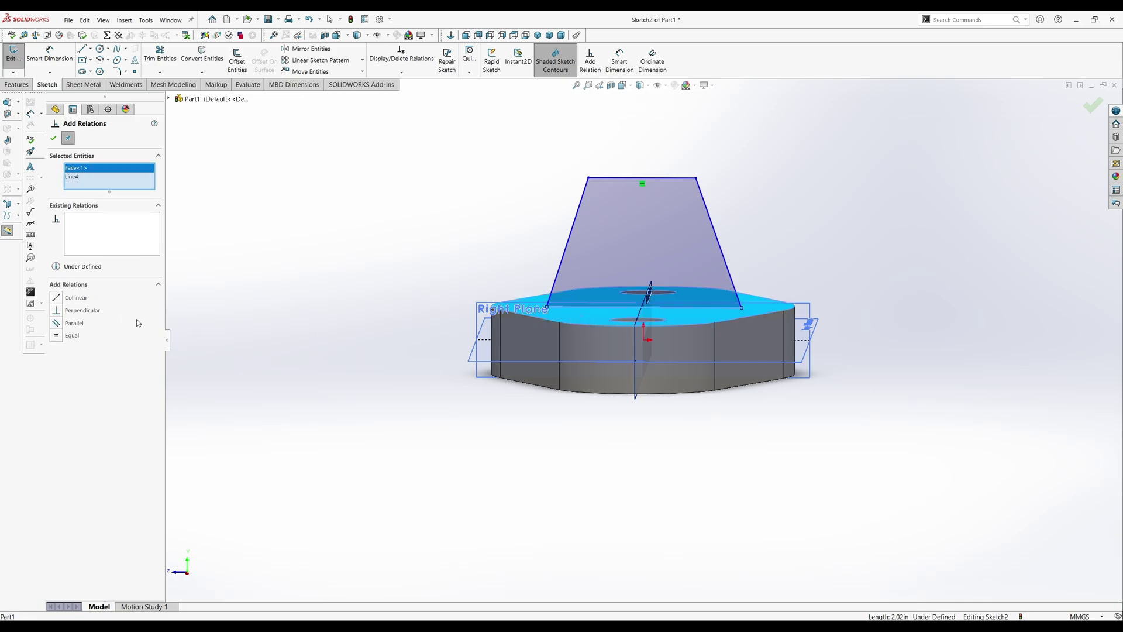
{"action": "left_click", "coordinate": [57, 299]}
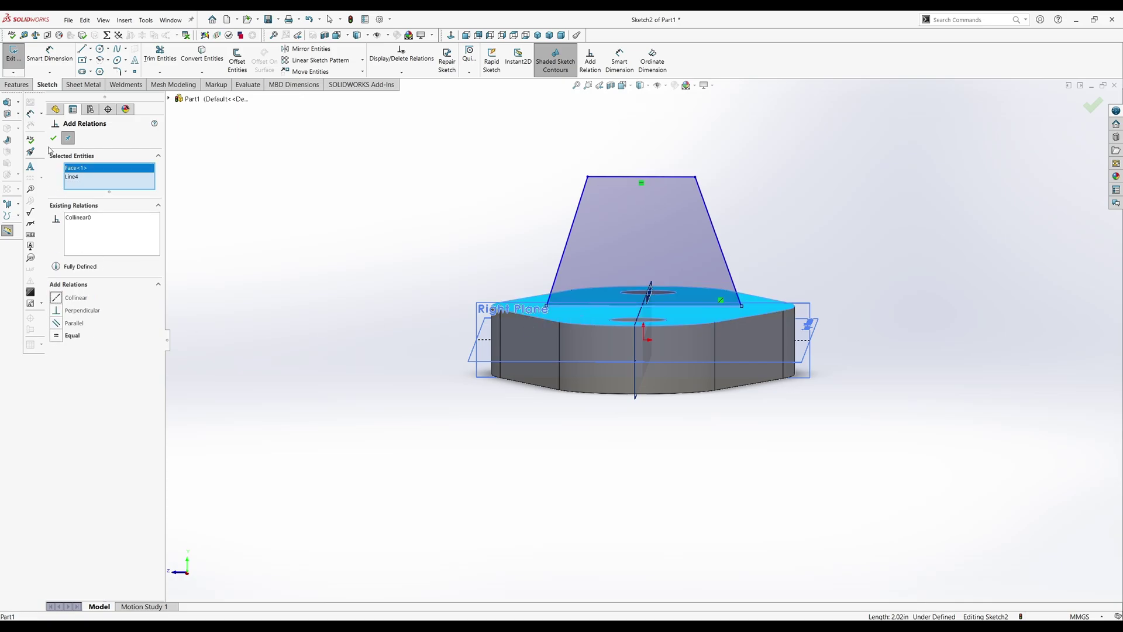
{"action": "left_click", "coordinate": [53, 138]}
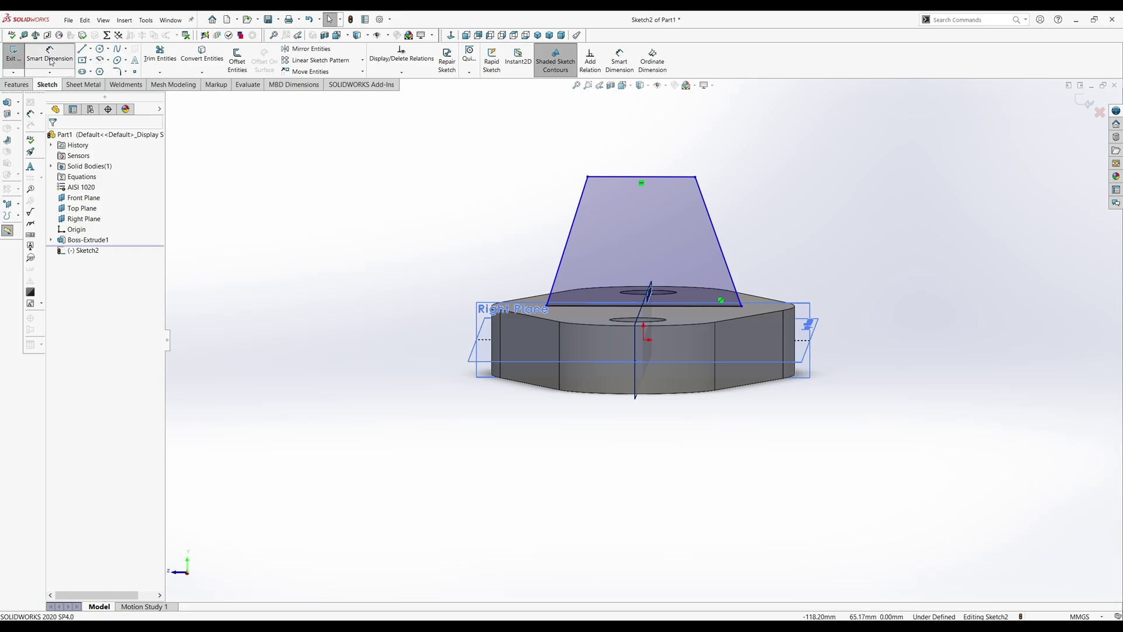
- Dimension the trapezoid's base width between its bottom corners to 67 mm
{"action": "left_click", "coordinate": [51, 61]}
{"action": "left_click", "coordinate": [547, 305]}
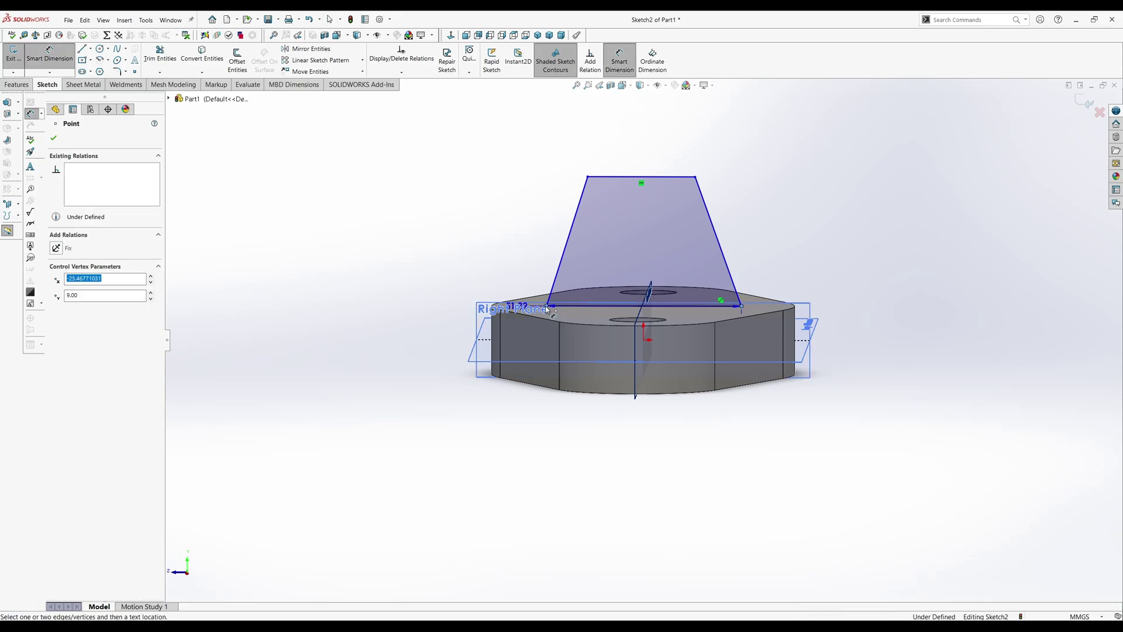
{"action": "left_click", "coordinate": [742, 305]}
{"action": "left_click", "coordinate": [637, 460]}
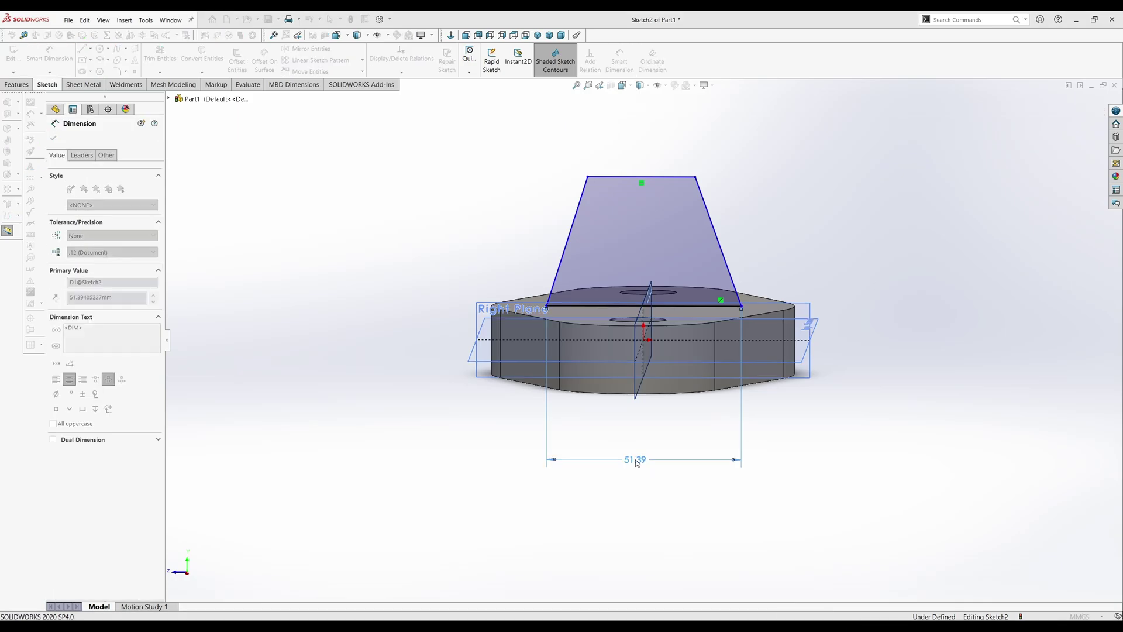
{"action": "type", "text": "67"}
{"action": "key", "text": "Return"}
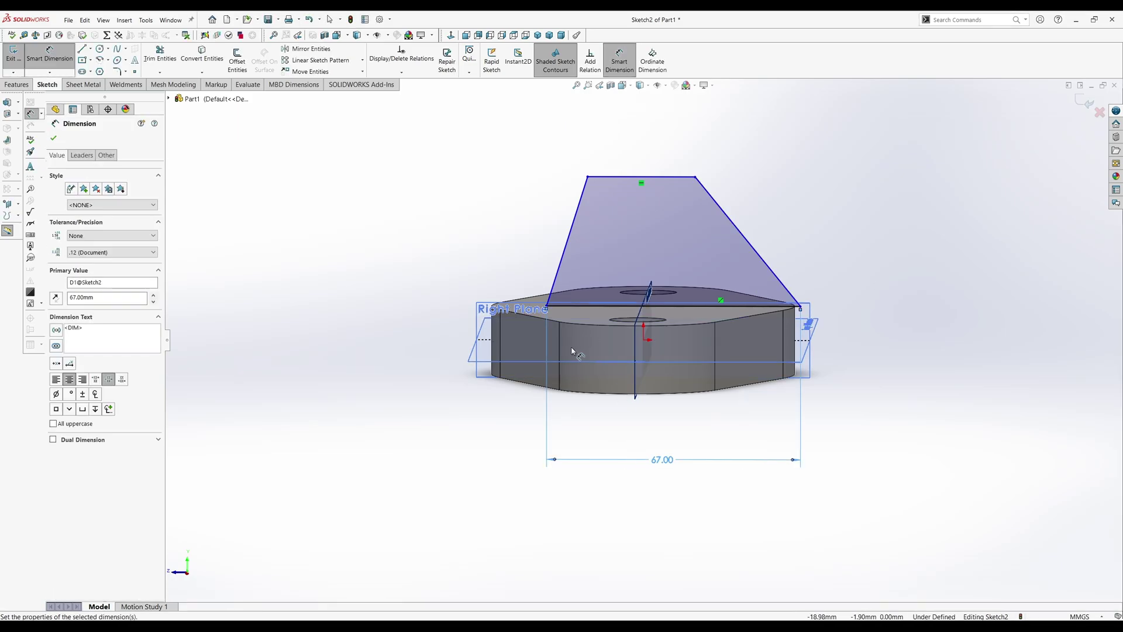
{"action": "left_click", "coordinate": [50, 54]}
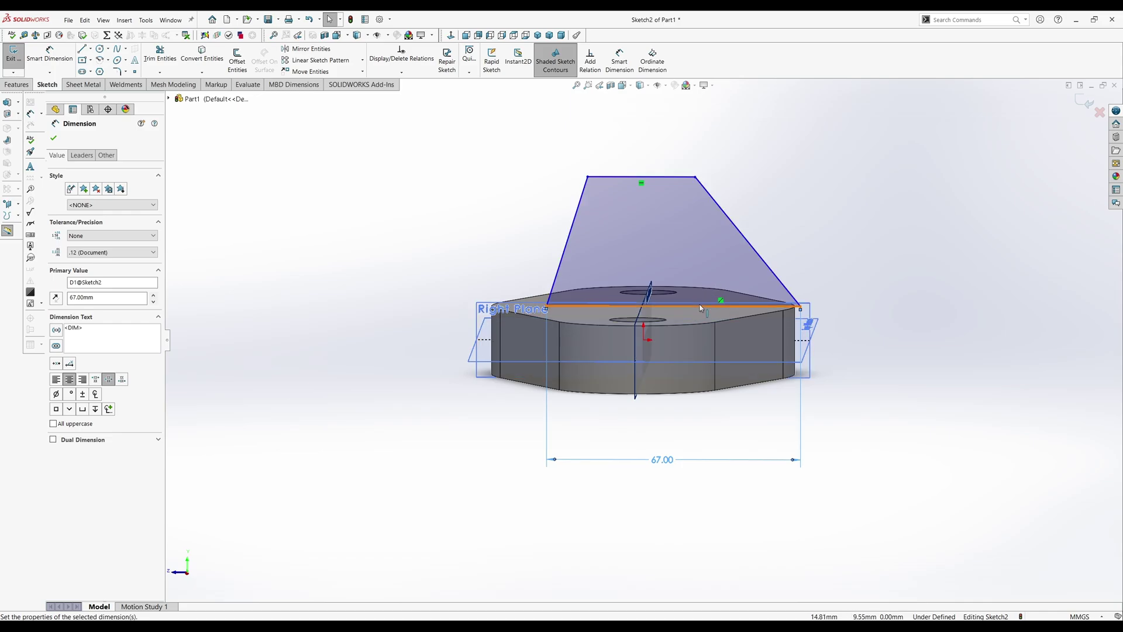
{"action": "scroll", "coordinate": [696, 304], "scroll_direction": "down", "scroll_amount": 3}
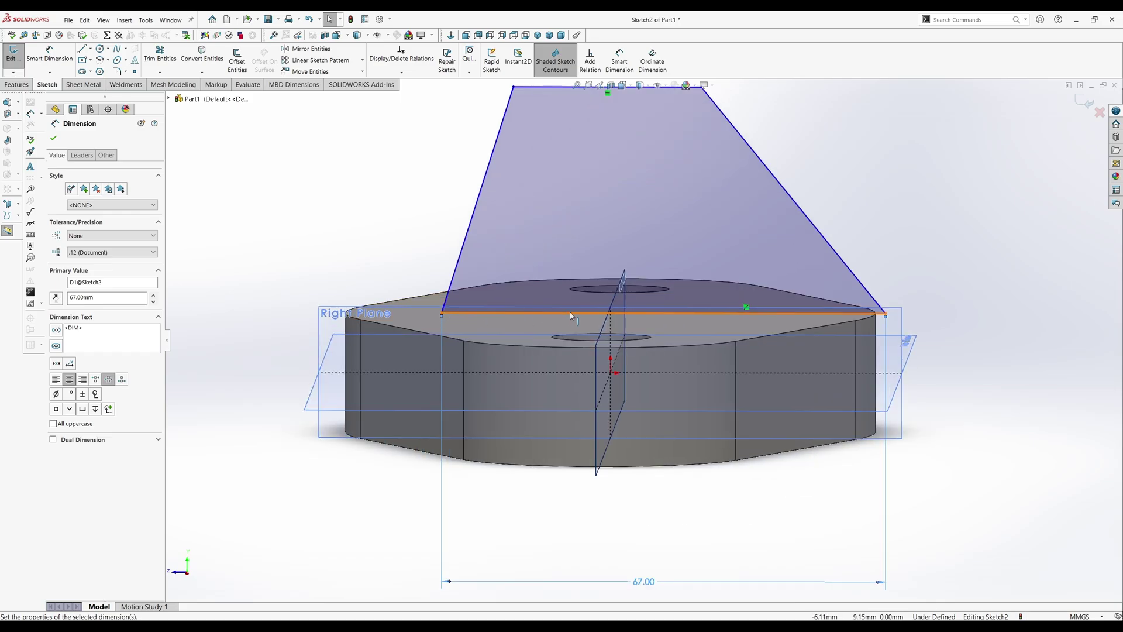
{"action": "left_click", "coordinate": [590, 59]}
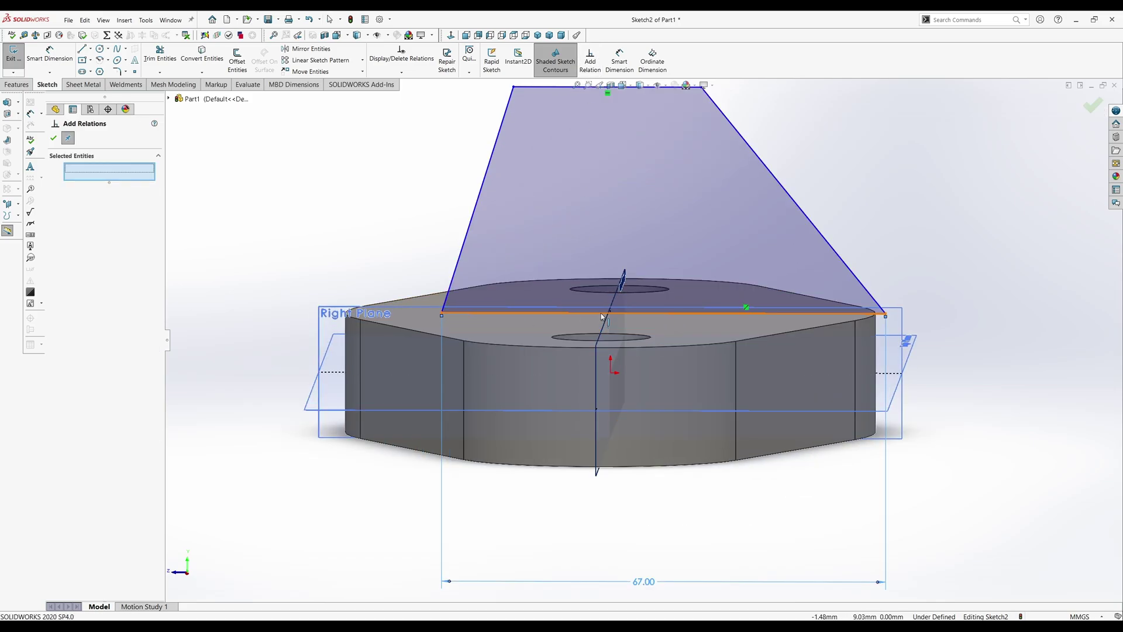
{"action": "left_click", "coordinate": [664, 314]}
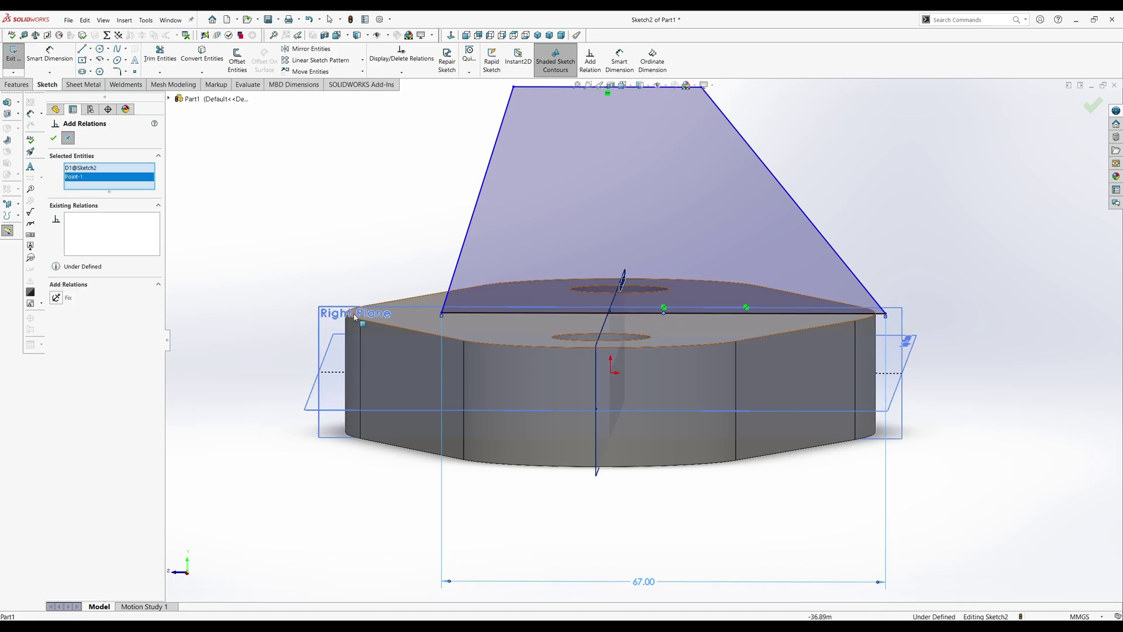
{"action": "left_click", "coordinate": [409, 319]}
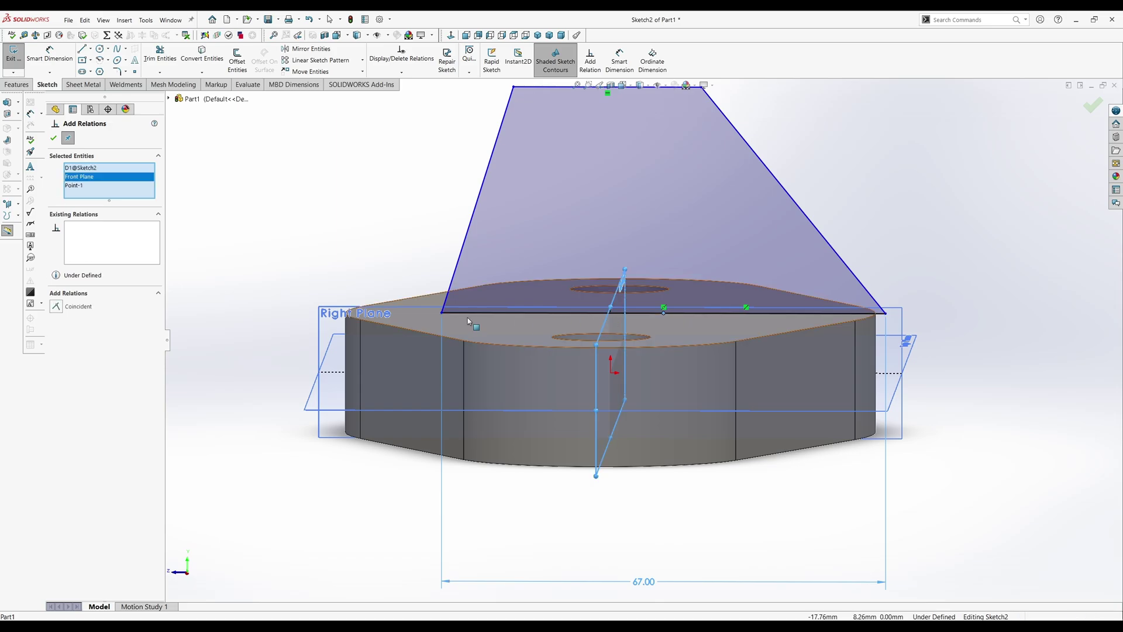
{"action": "left_click", "coordinate": [92, 169]}
{"action": "key", "text": "Delete"}
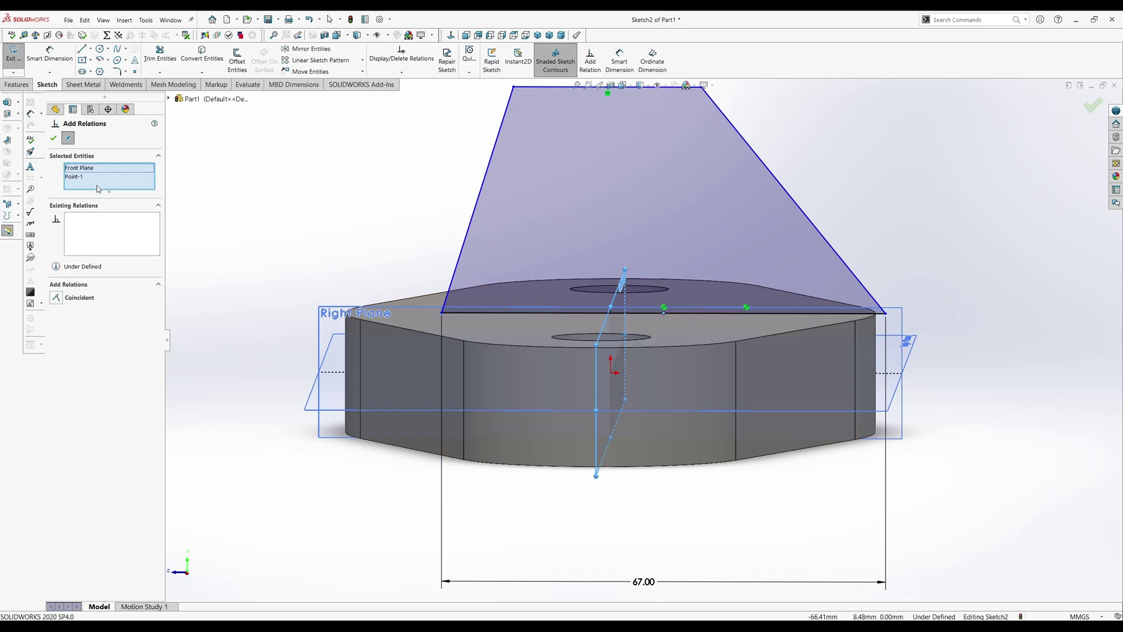
{"action": "left_click", "coordinate": [64, 298]}
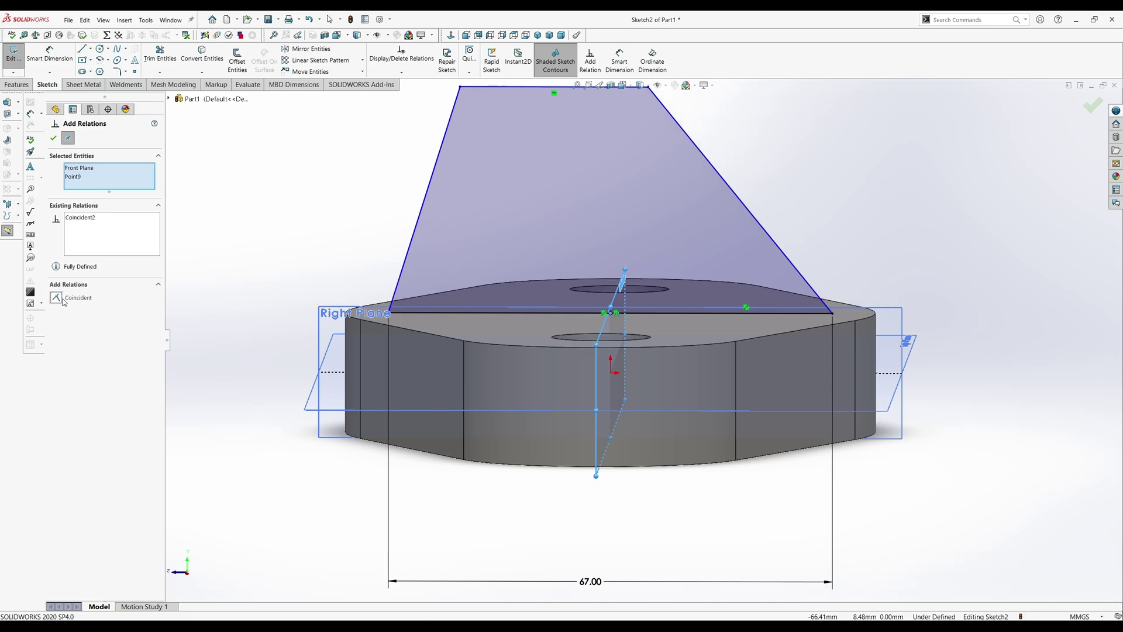
{"action": "left_click", "coordinate": [53, 139]}
{"action": "key", "text": "f"}
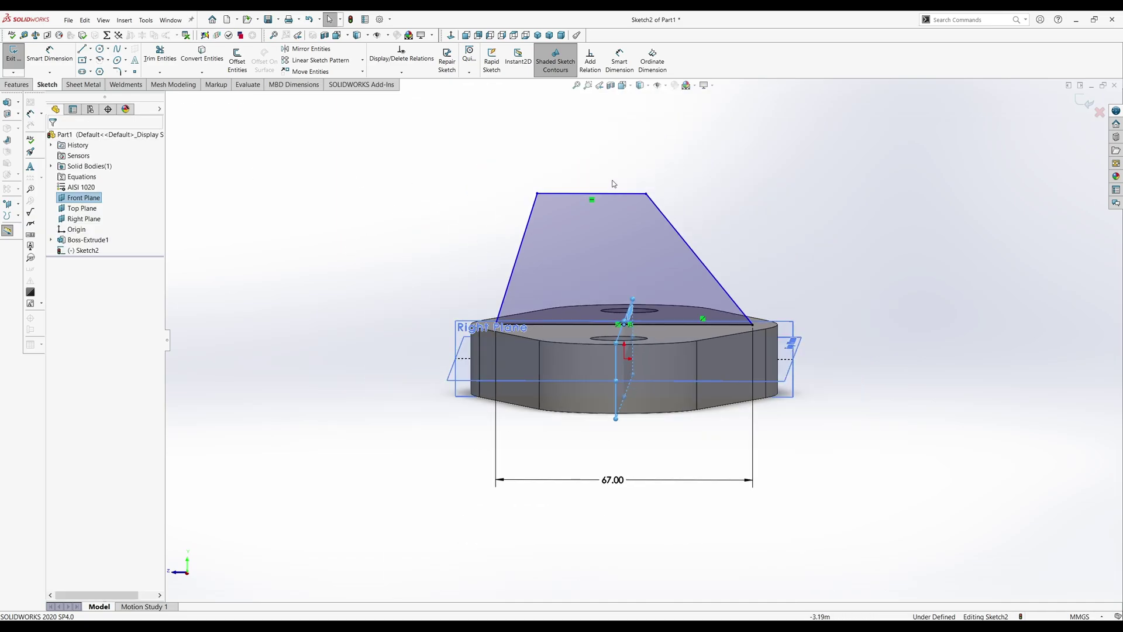
{"action": "left_click_drag", "start_coordinate": [646, 193], "coordinate": [677, 193]}
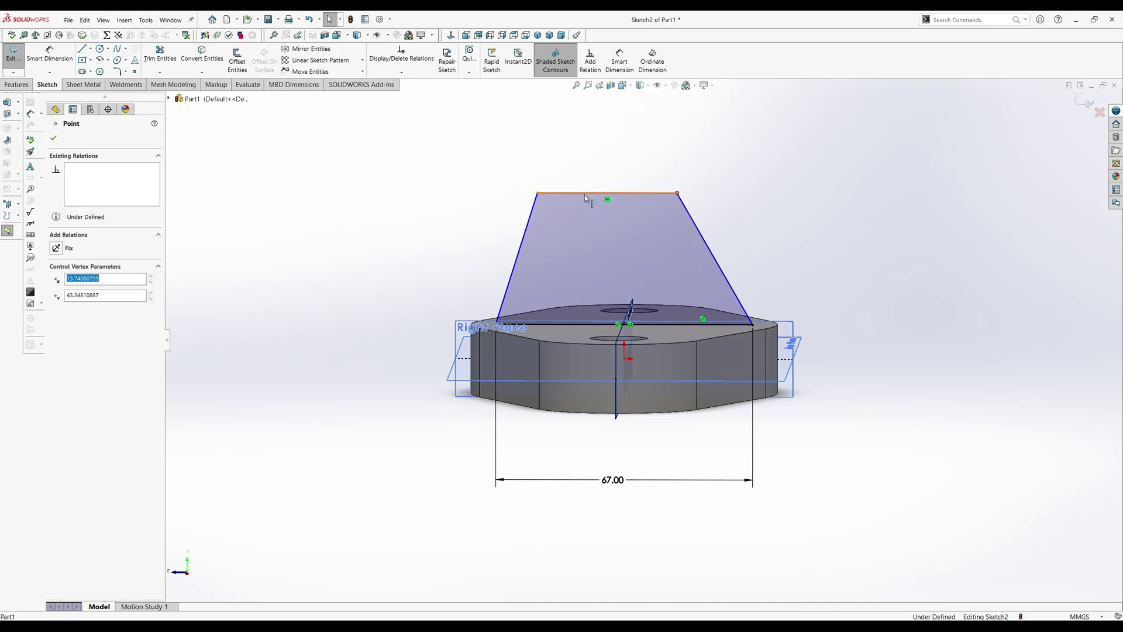
{"action": "left_click_drag", "start_coordinate": [537, 193], "coordinate": [564, 191]}
{"action": "left_click", "coordinate": [479, 206]}
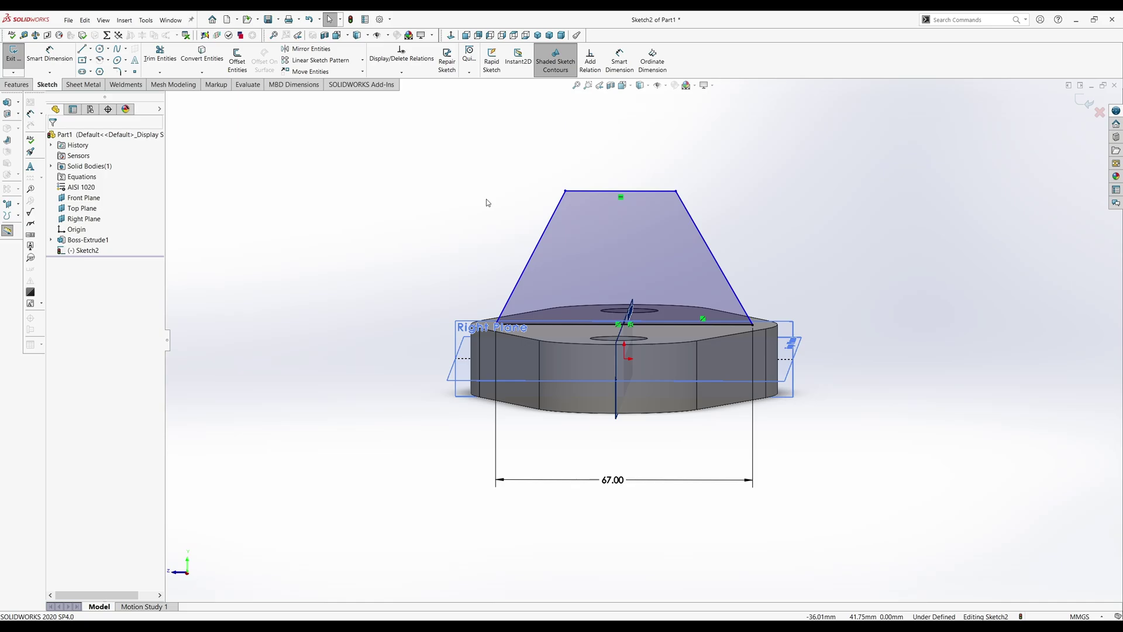
{"action": "scroll", "coordinate": [645, 168], "scroll_direction": "up", "scroll_amount": 2}
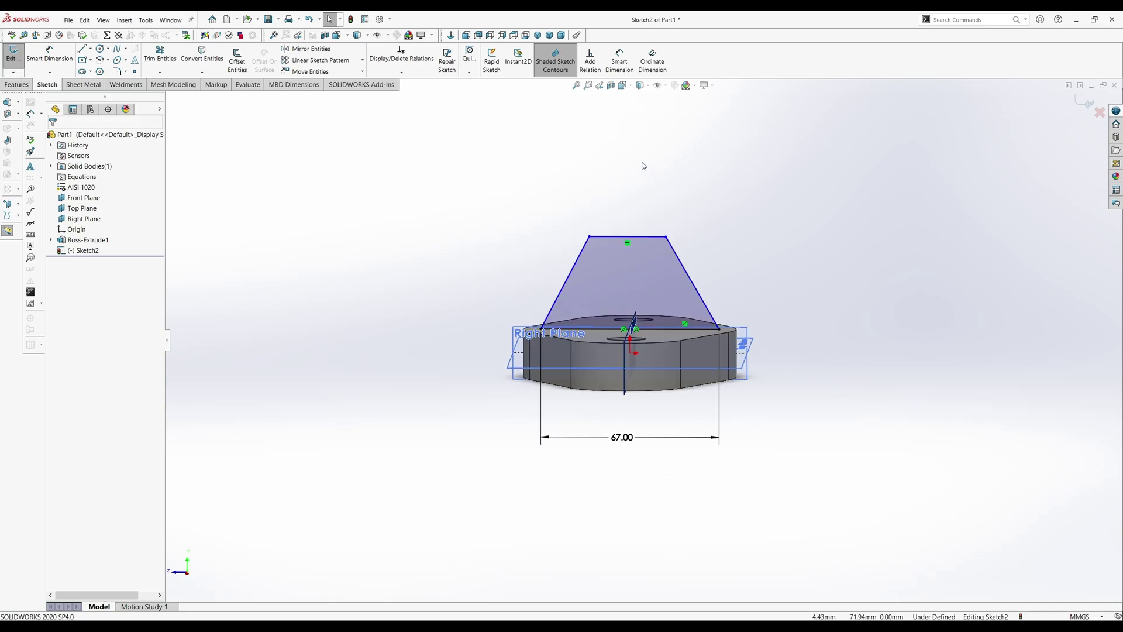
{"action": "scroll", "coordinate": [636, 282], "scroll_direction": "down", "scroll_amount": 2}
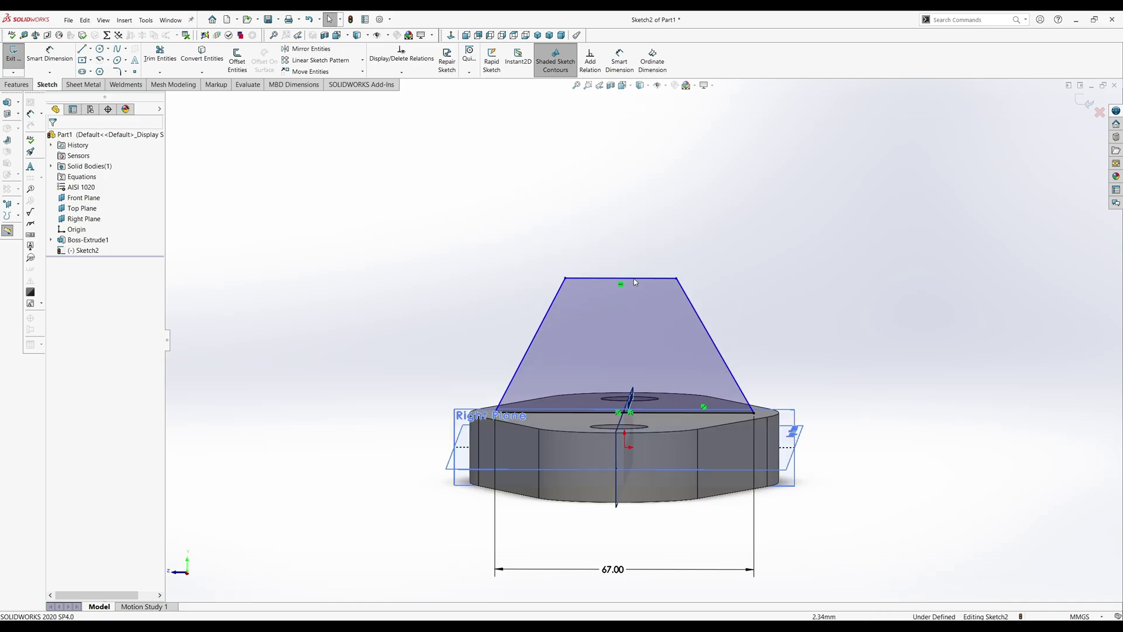
- Draw a smaller and a larger circle from the same centre above the trapezoid
{"action": "left_click", "coordinate": [101, 49]}
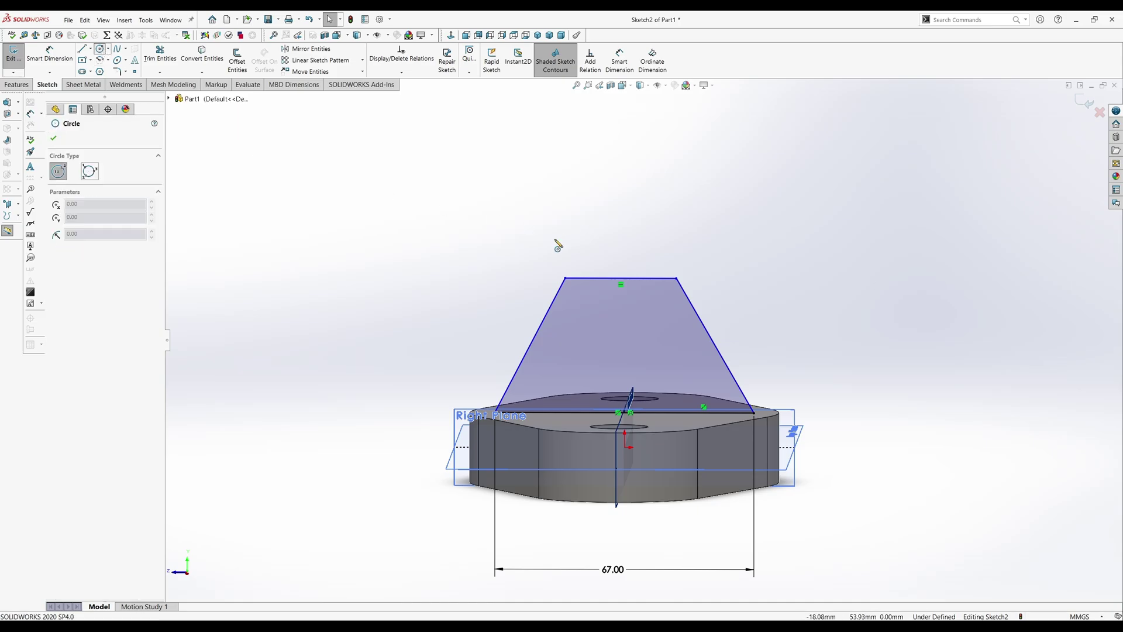
{"action": "left_click", "coordinate": [621, 225]}
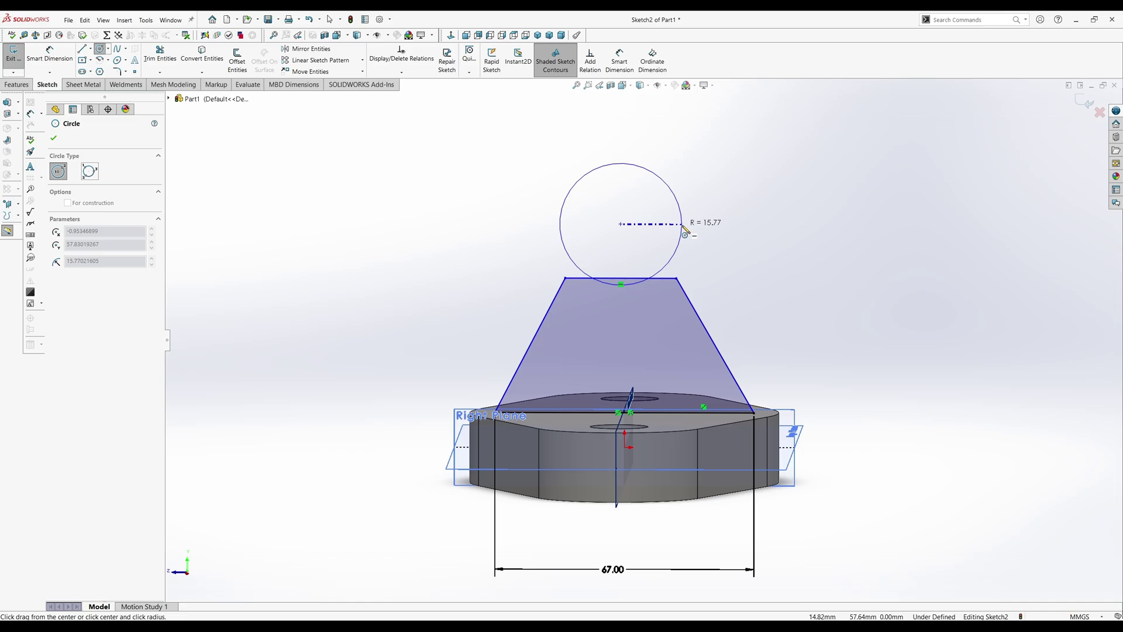
{"action": "left_click", "coordinate": [685, 229]}
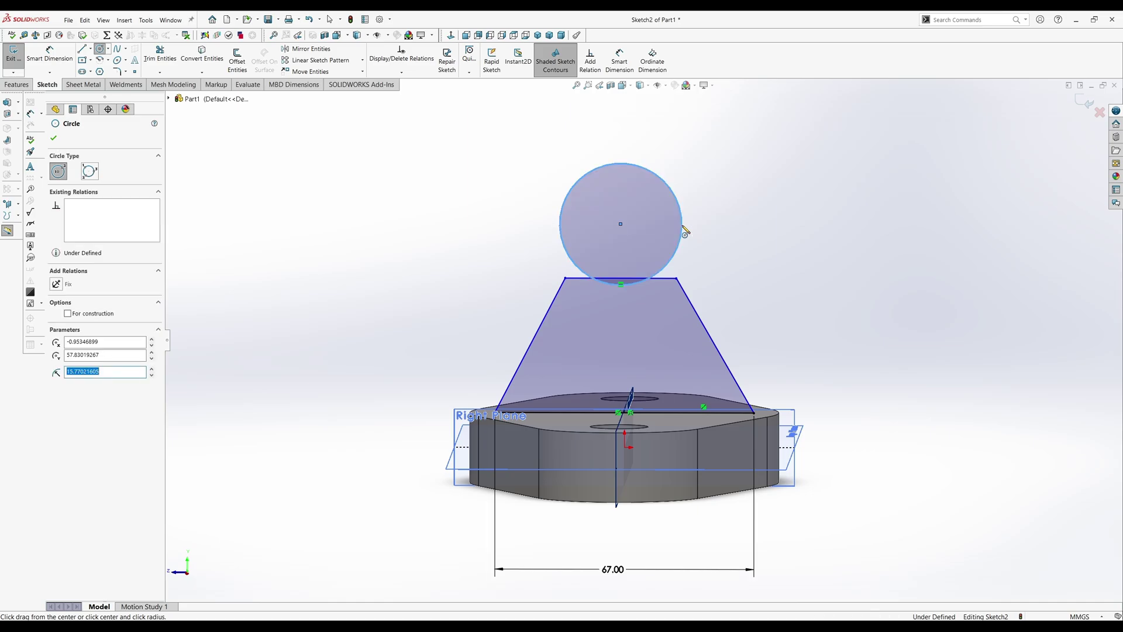
{"action": "left_click", "coordinate": [621, 224]}
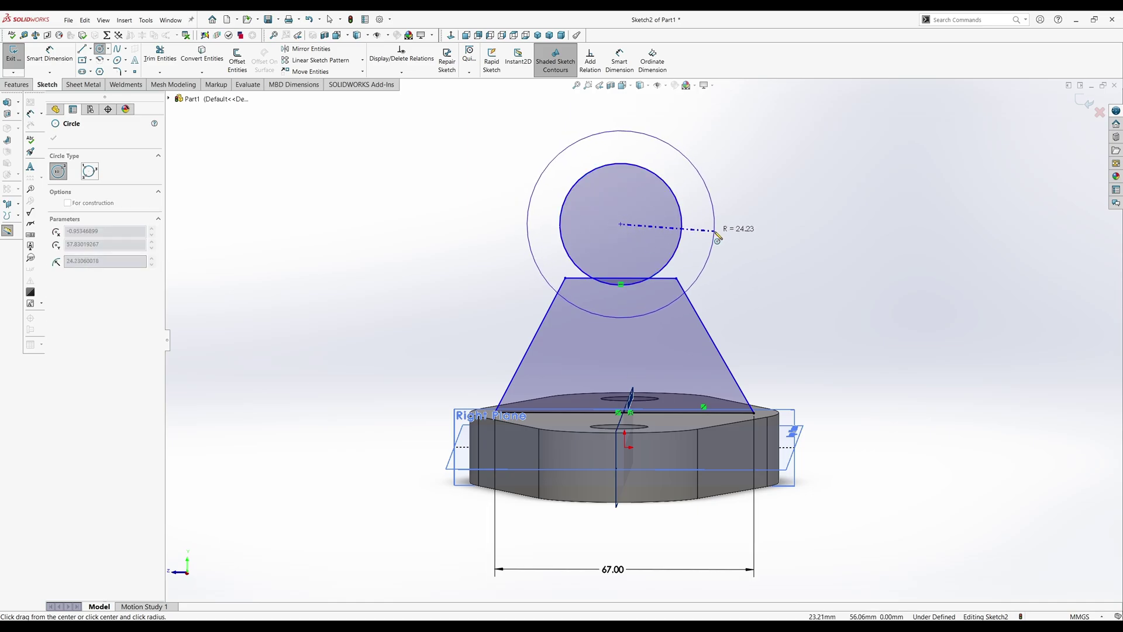
{"action": "left_click", "coordinate": [718, 237]}
{"action": "key", "text": "Escape"}
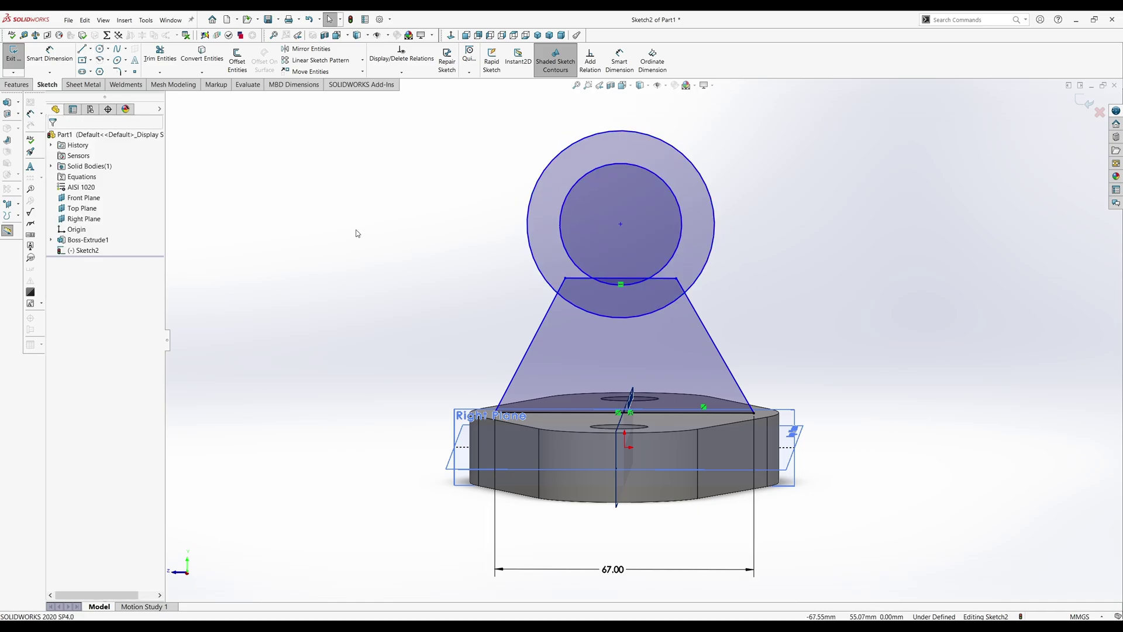
- Dimension the outer circle to Ø46 mm and the inner circle to Ø30 mm
{"action": "left_click", "coordinate": [49, 56]}
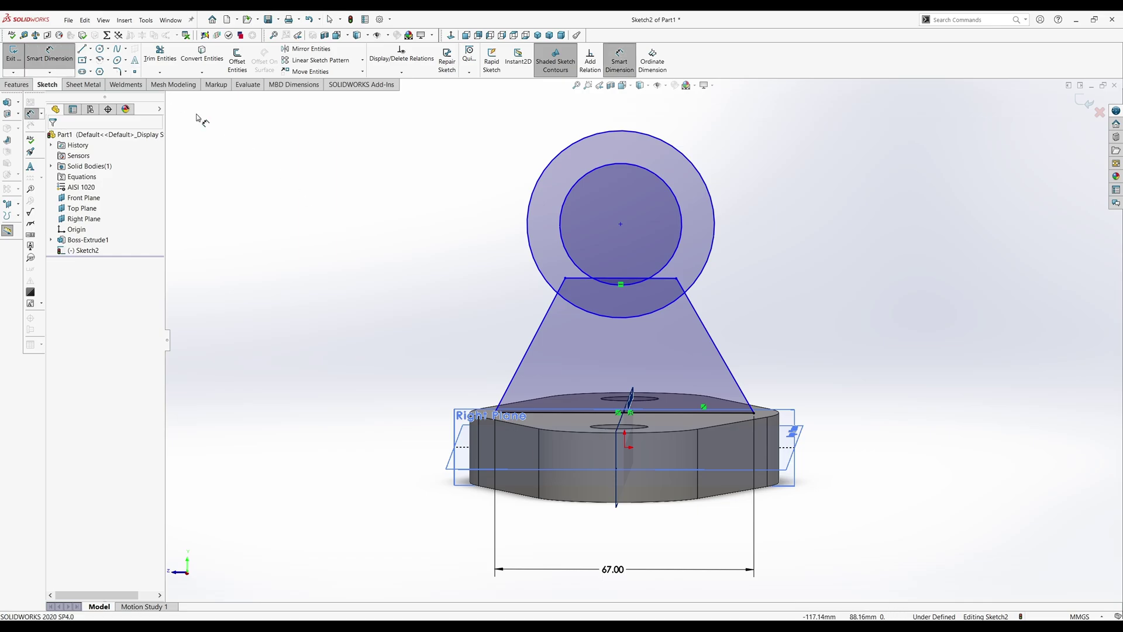
{"action": "left_click", "coordinate": [719, 214]}
{"action": "left_click", "coordinate": [767, 209]}
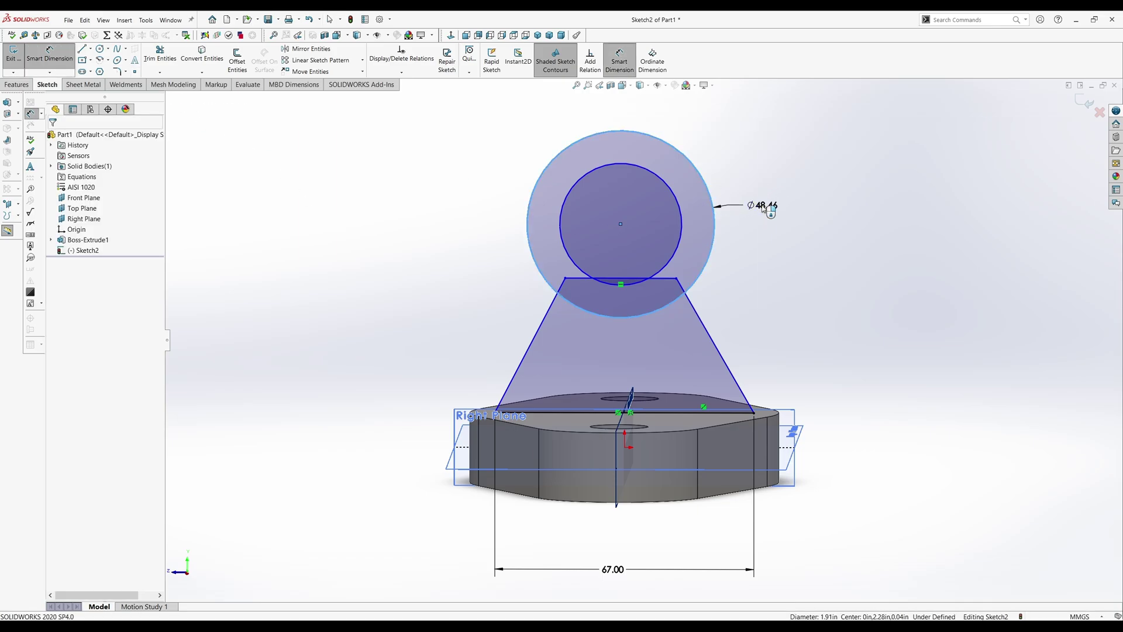
{"action": "type", "text": "46"}
{"action": "key", "text": "Return"}
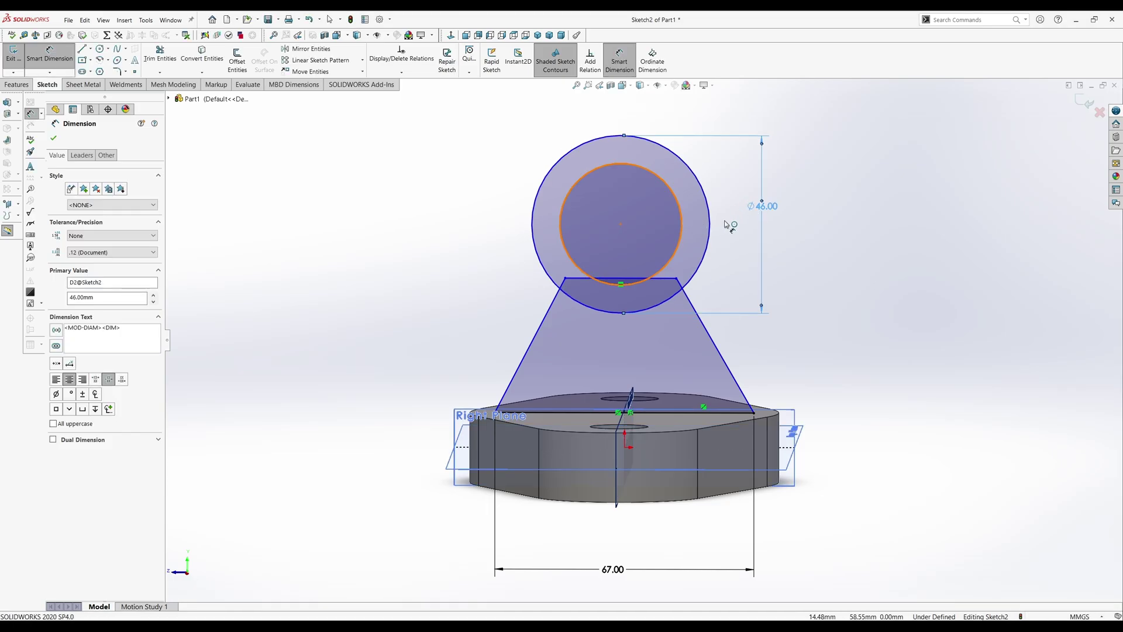
{"action": "left_click", "coordinate": [683, 226]}
{"action": "left_click", "coordinate": [425, 222]}
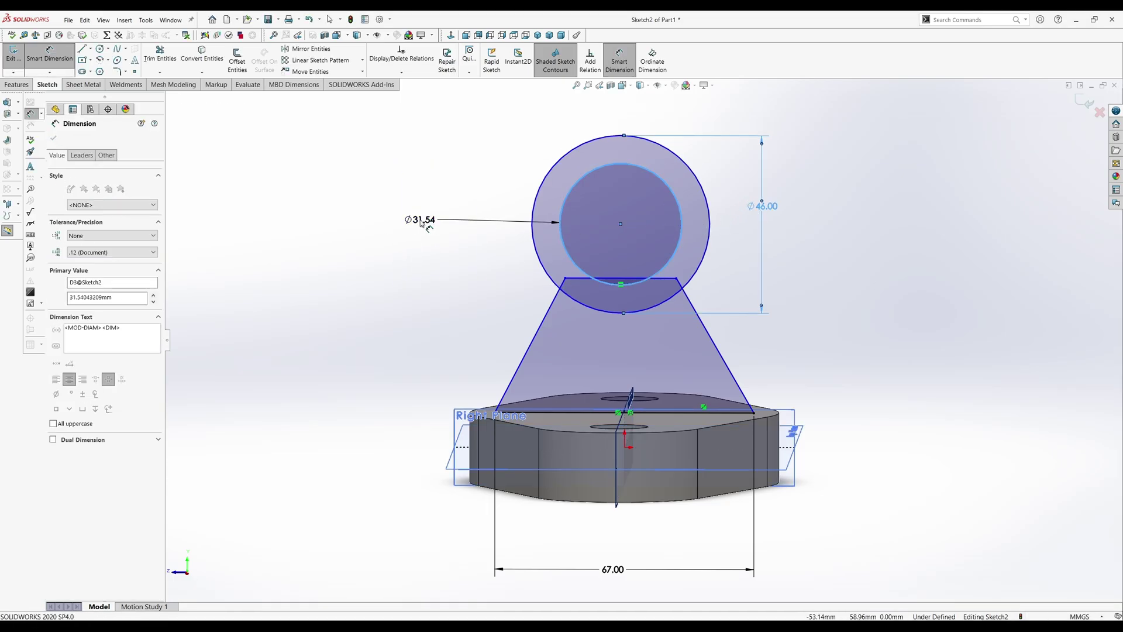
{"action": "type", "text": "30.00mm"}
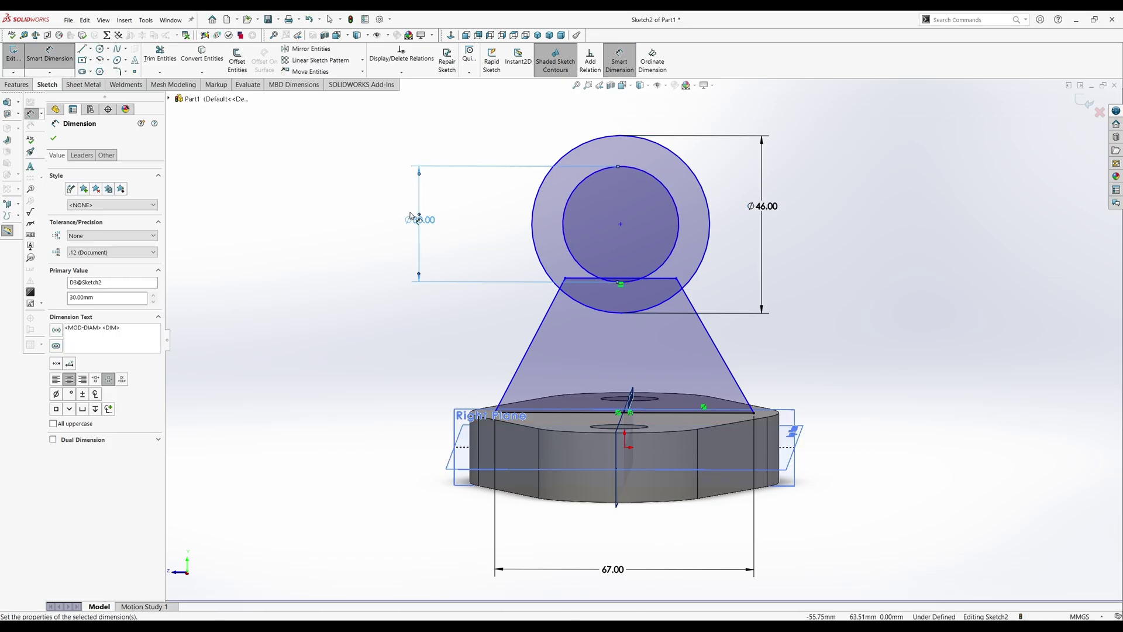
{"action": "key", "text": "Escape"}
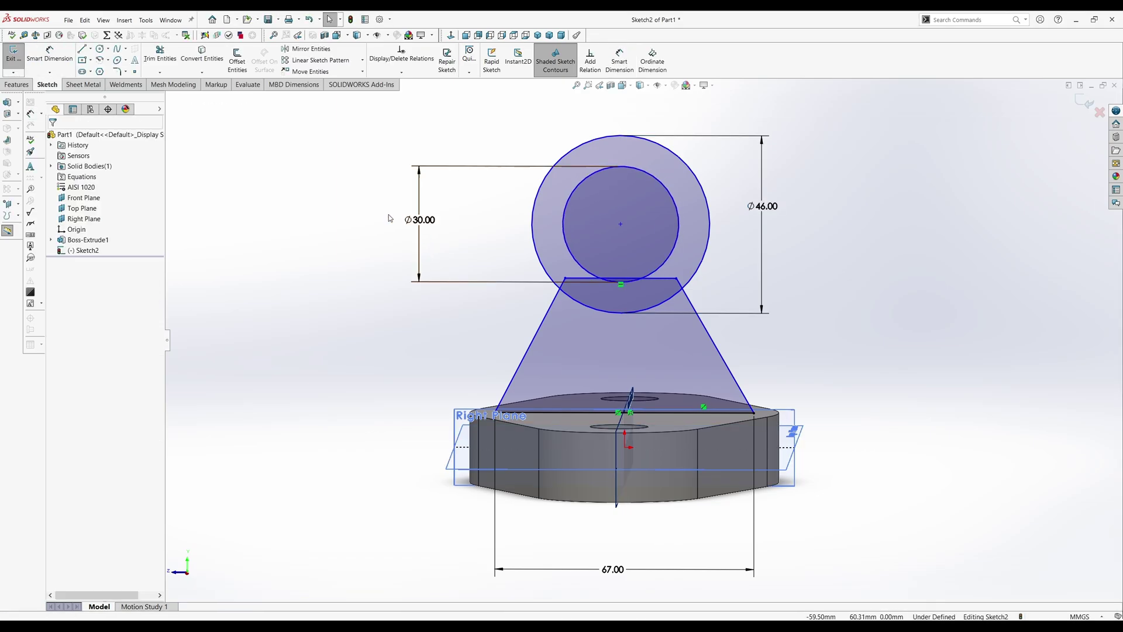
- Make the inner and outer circles concentric
{"action": "left_click", "coordinate": [563, 226]}
{"action": "left_click", "coordinate": [590, 61]}
{"action": "left_click", "coordinate": [542, 196]}
{"action": "left_click", "coordinate": [56, 324]}
{"action": "left_click", "coordinate": [53, 138]}
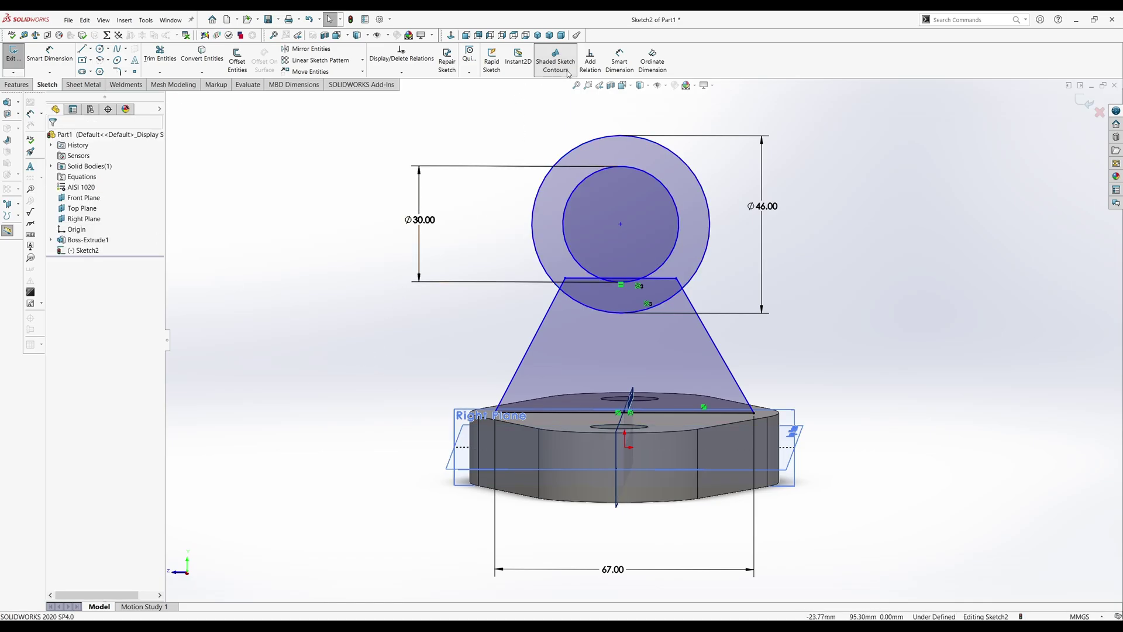
- Dimension the circles' centre 76 mm above the base's bottom edge
{"action": "left_click", "coordinate": [591, 63]}
{"action": "left_click", "coordinate": [621, 224]}
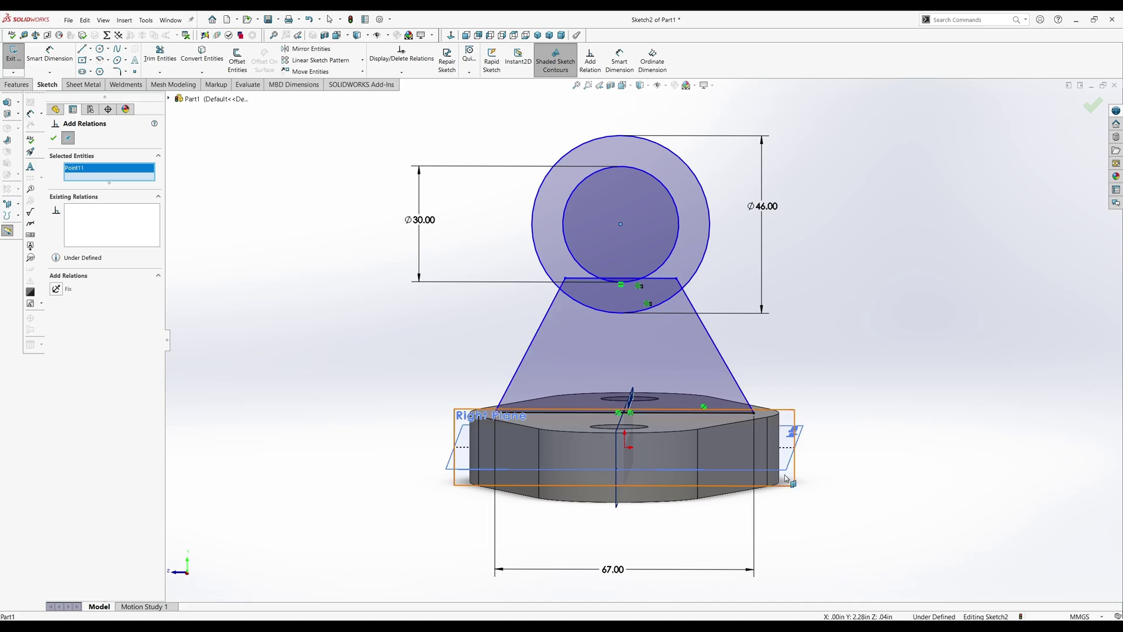
{"action": "mouse_move", "coordinate": [794, 501]}
{"action": "middle_mouse_down"}
{"action": "mouse_move", "coordinate": [747, 501]}
{"action": "mouse_move", "coordinate": [702, 482]}
{"action": "middle_mouse_up"}
{"action": "left_click", "coordinate": [697, 479]}
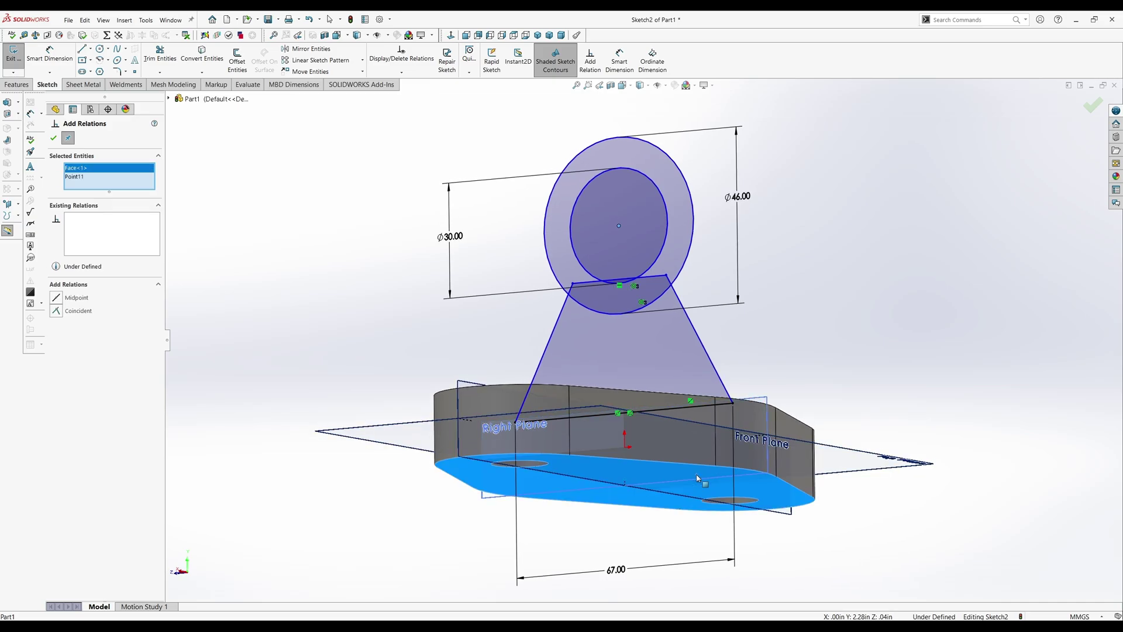
{"action": "left_click", "coordinate": [49, 54]}
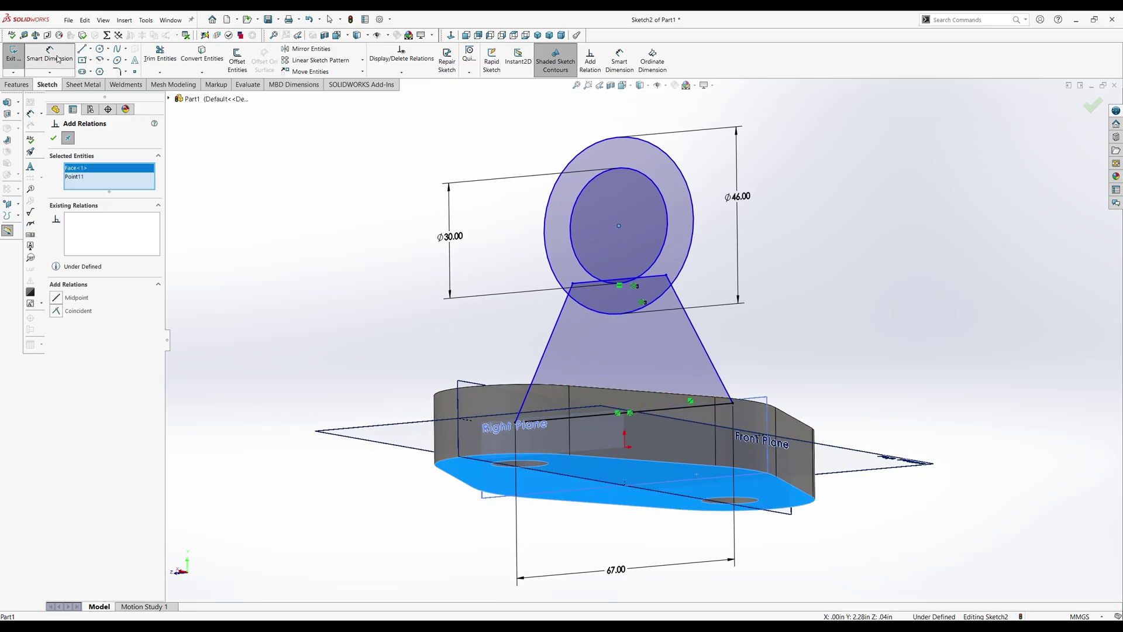
{"action": "left_click", "coordinate": [620, 226]}
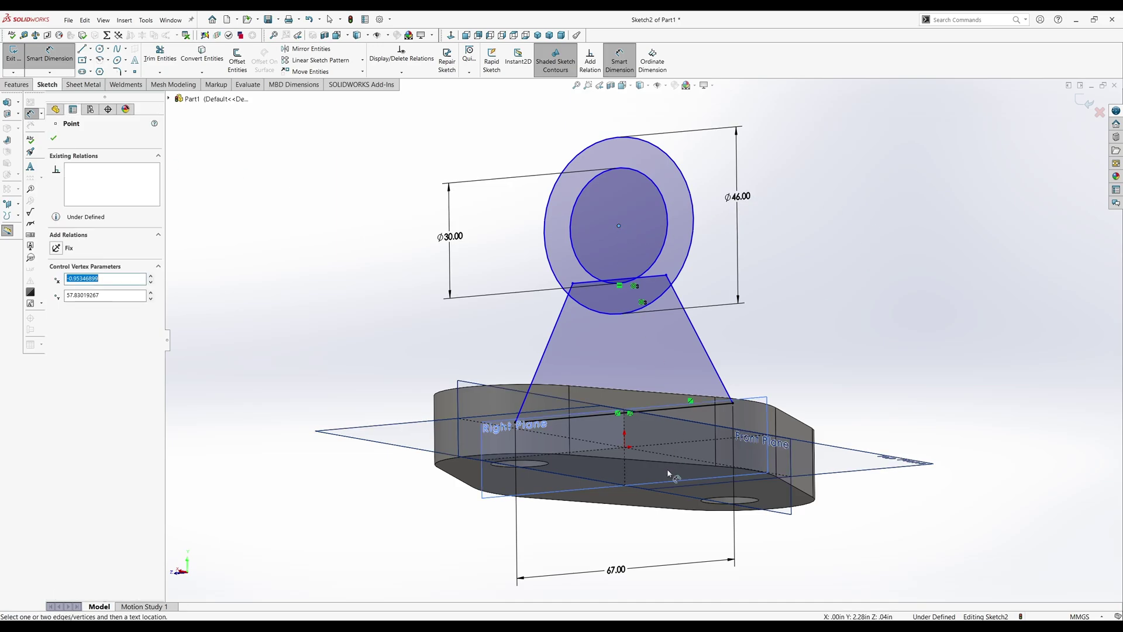
{"action": "left_click", "coordinate": [796, 489]}
{"action": "key", "text": "ctrl+8"}
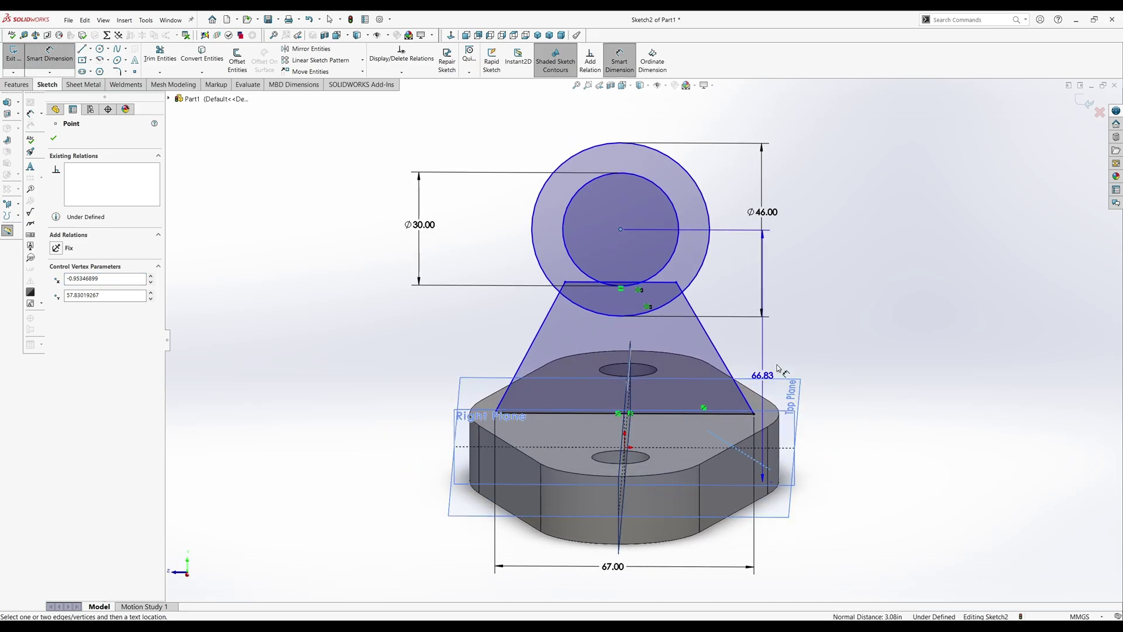
{"action": "left_click", "coordinate": [855, 337]}
{"action": "left_click", "coordinate": [852, 338]}
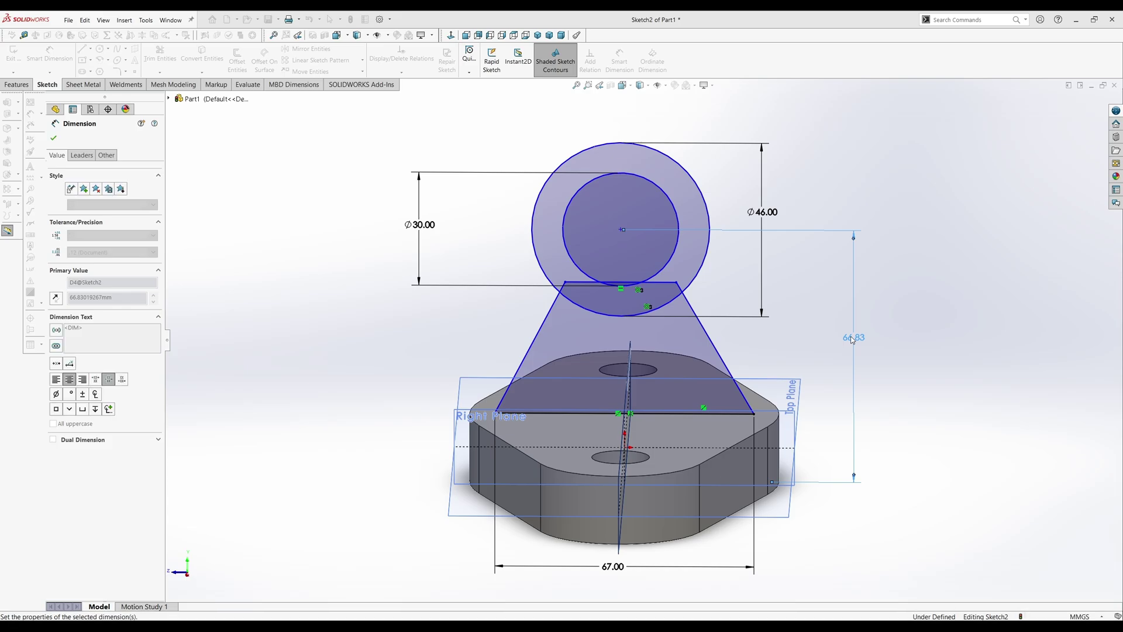
{"action": "type", "text": "76"}
{"action": "key", "text": "Return"}
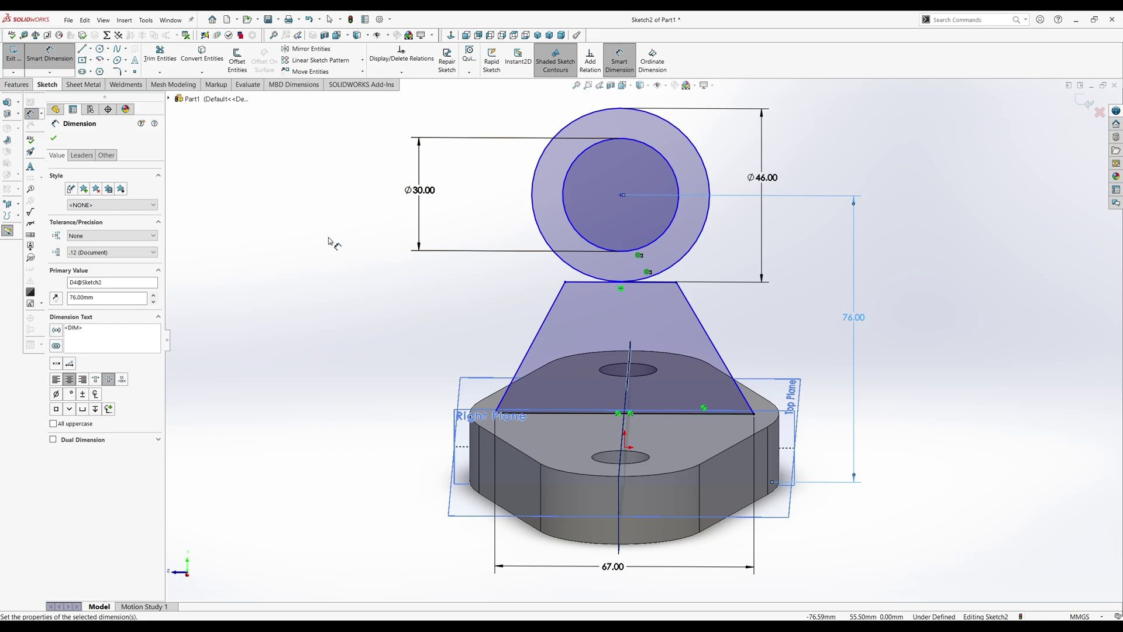
{"action": "key", "text": "Escape"}
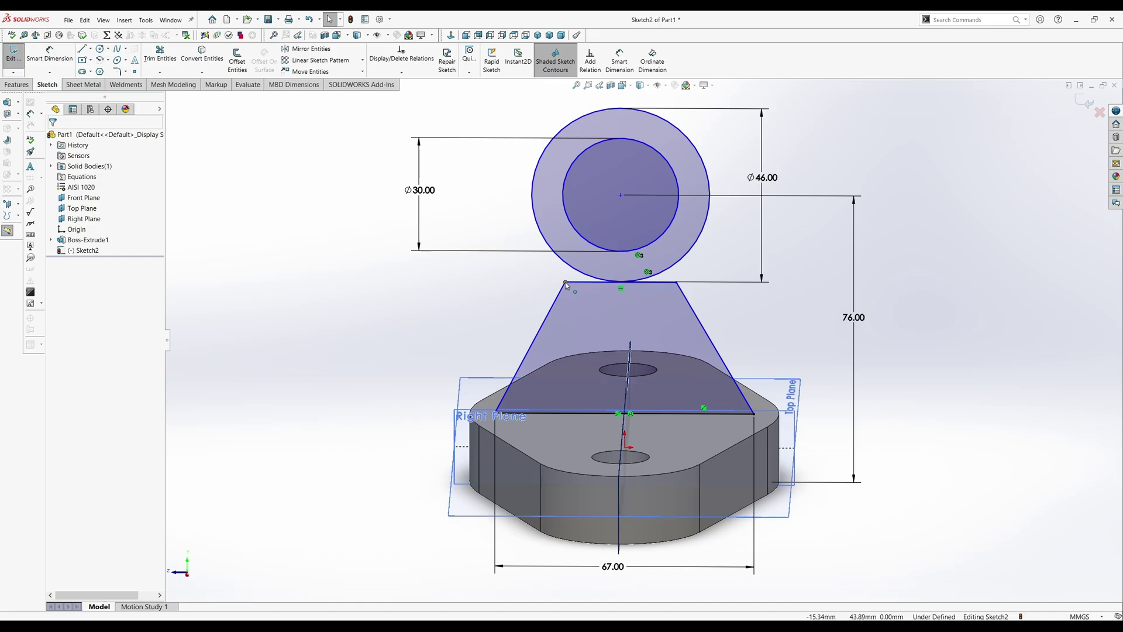
- Snap the trapezoid's top corners onto the outer circle and make the centre coincident with the Front Plane
{"action": "left_click_drag", "start_coordinate": [566, 283], "coordinate": [534, 208]}
{"action": "left_click", "coordinate": [633, 207]}
{"action": "left_click_drag", "start_coordinate": [634, 209], "coordinate": [706, 221]}
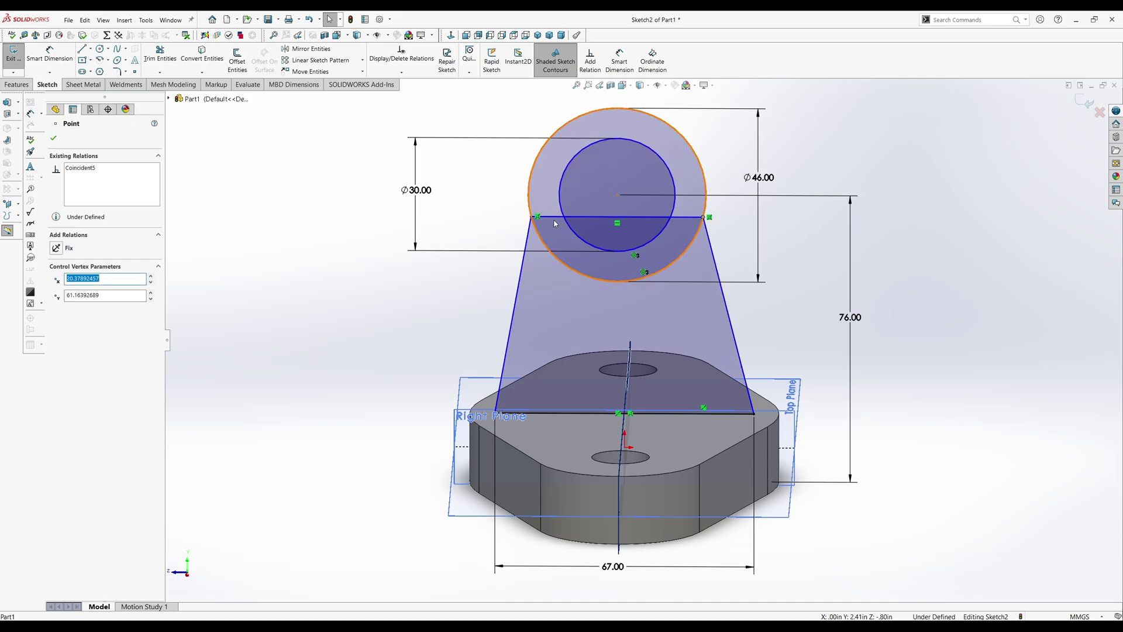
{"action": "left_click", "coordinate": [616, 196]}
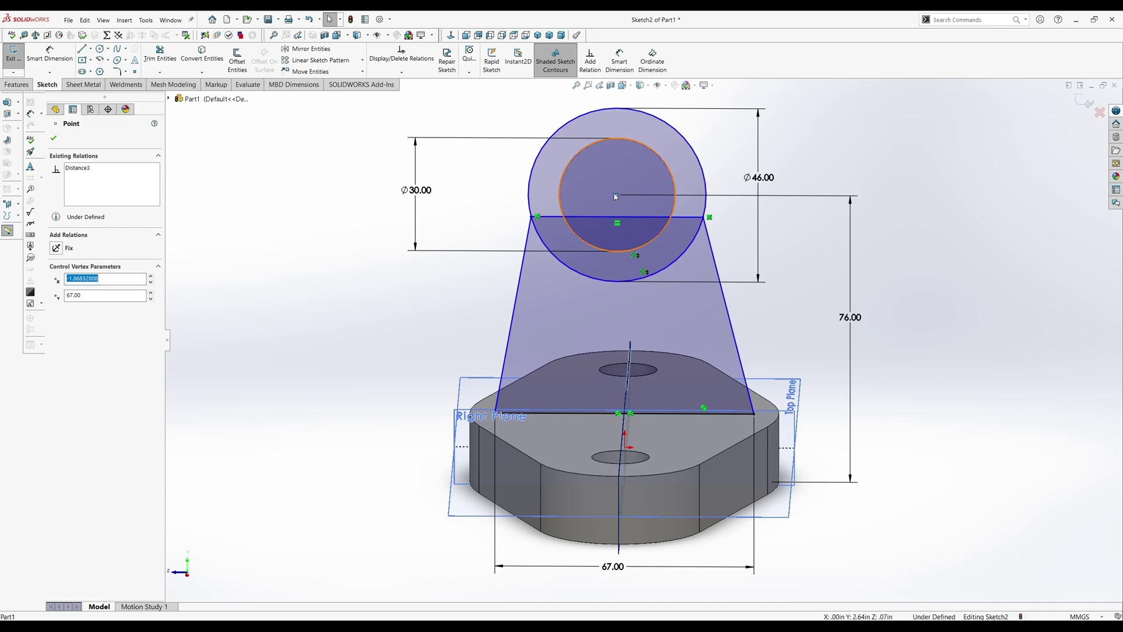
{"action": "left_click", "coordinate": [590, 58]}
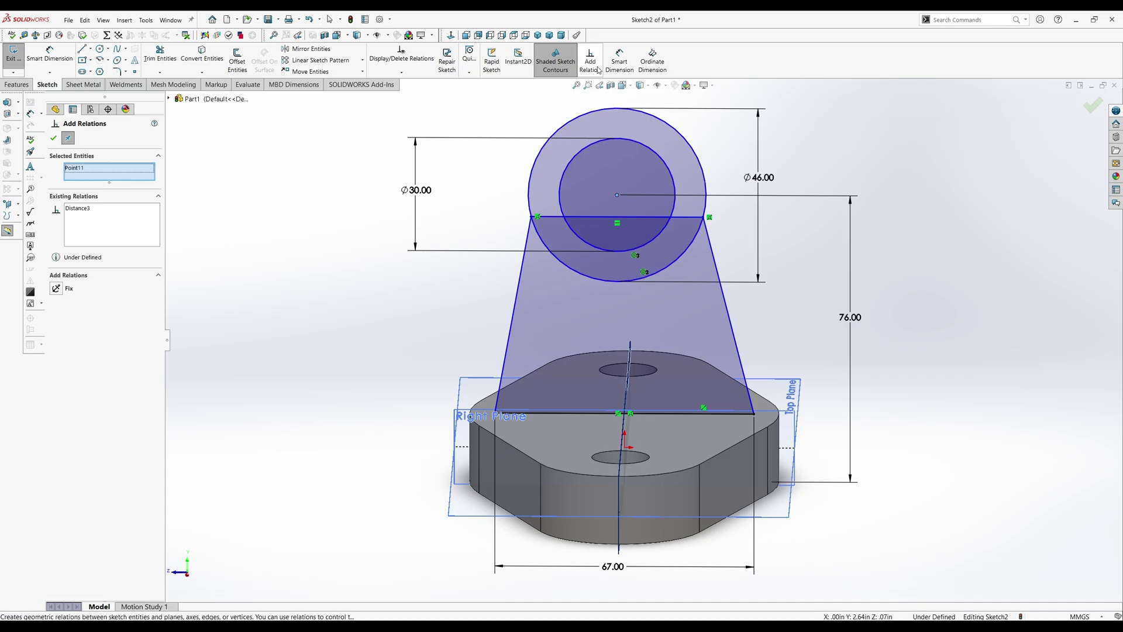
{"action": "left_click", "coordinate": [624, 433]}
{"action": "left_click", "coordinate": [56, 297]}
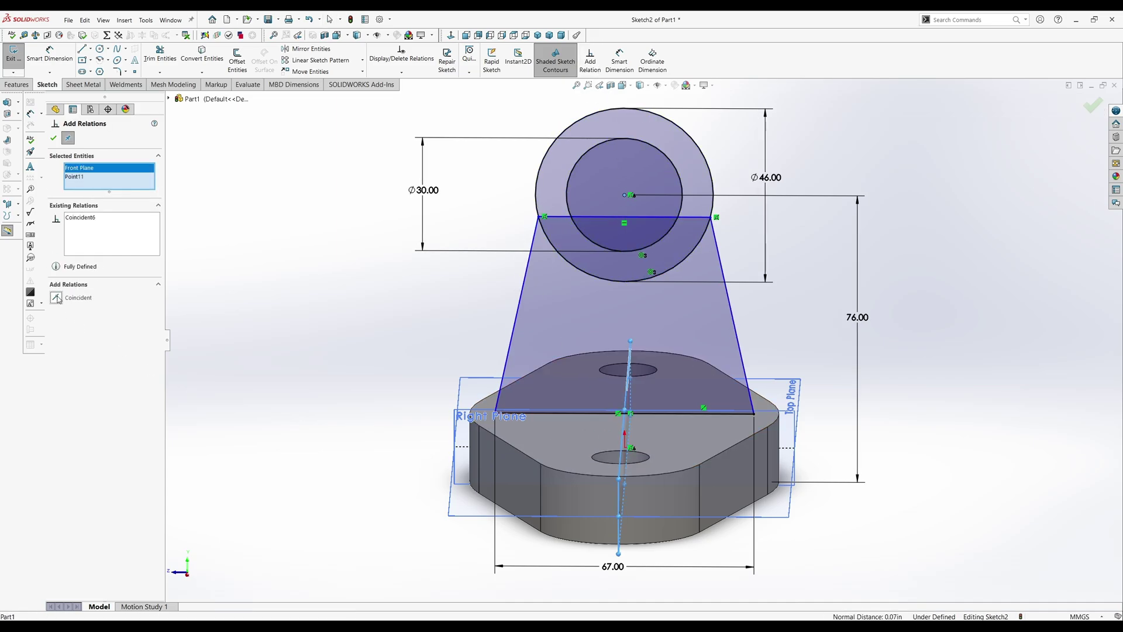
{"action": "left_click", "coordinate": [53, 138]}
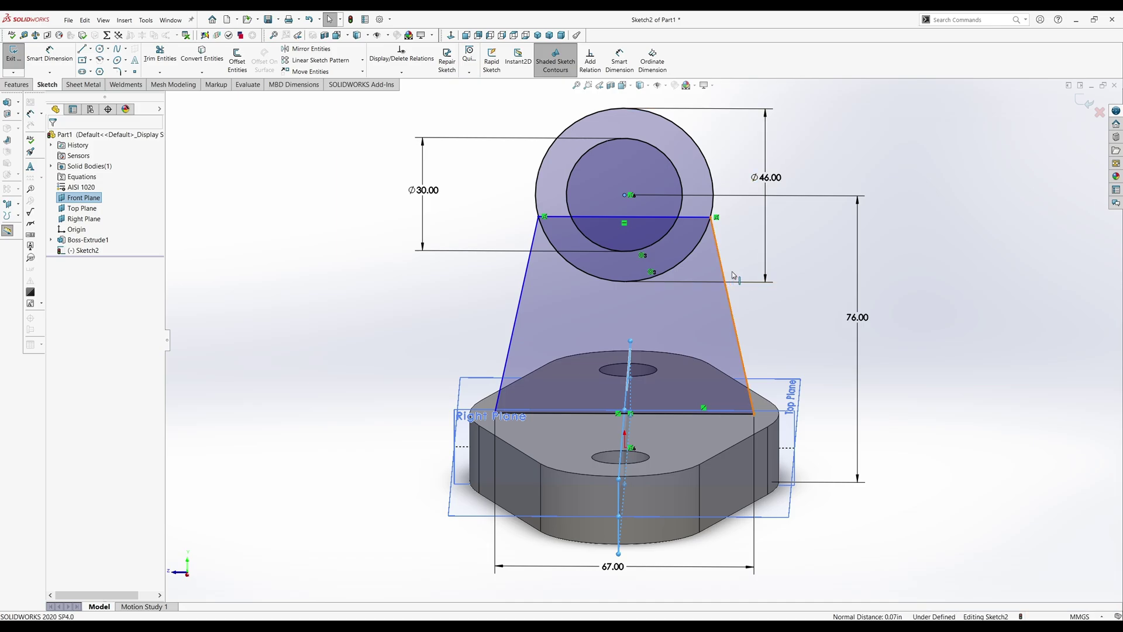
- Make the left slanted side line tangent to the Ø46 outer circle
{"action": "left_click", "coordinate": [736, 275]}
{"action": "left_click_drag", "start_coordinate": [626, 217], "coordinate": [628, 235]}
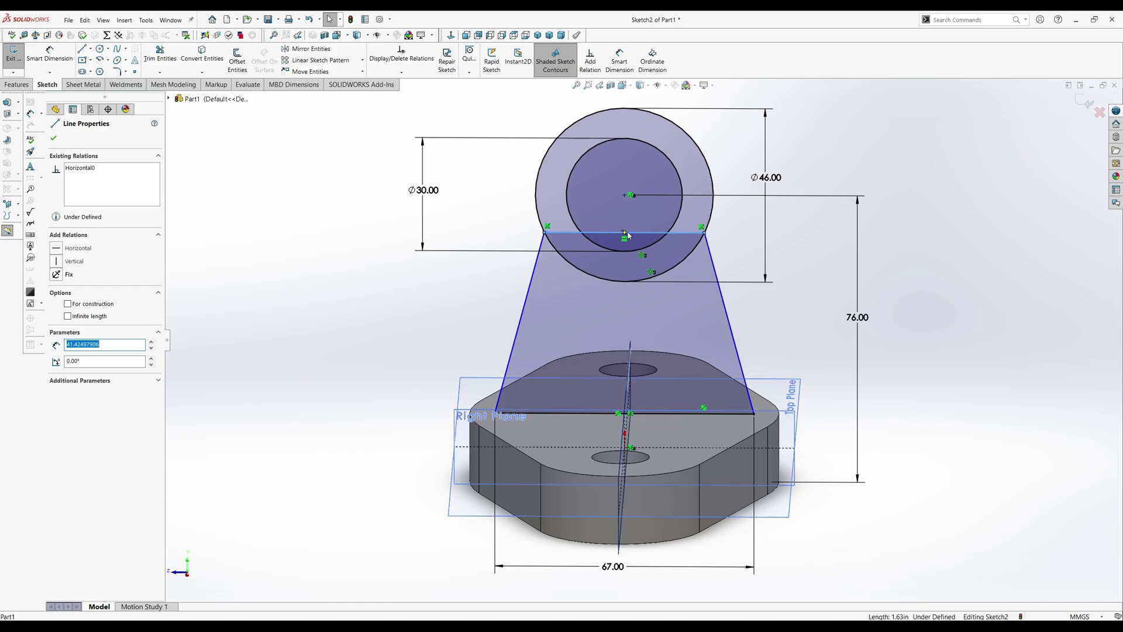
{"action": "left_click", "coordinate": [543, 238]}
{"action": "left_click", "coordinate": [589, 60]}
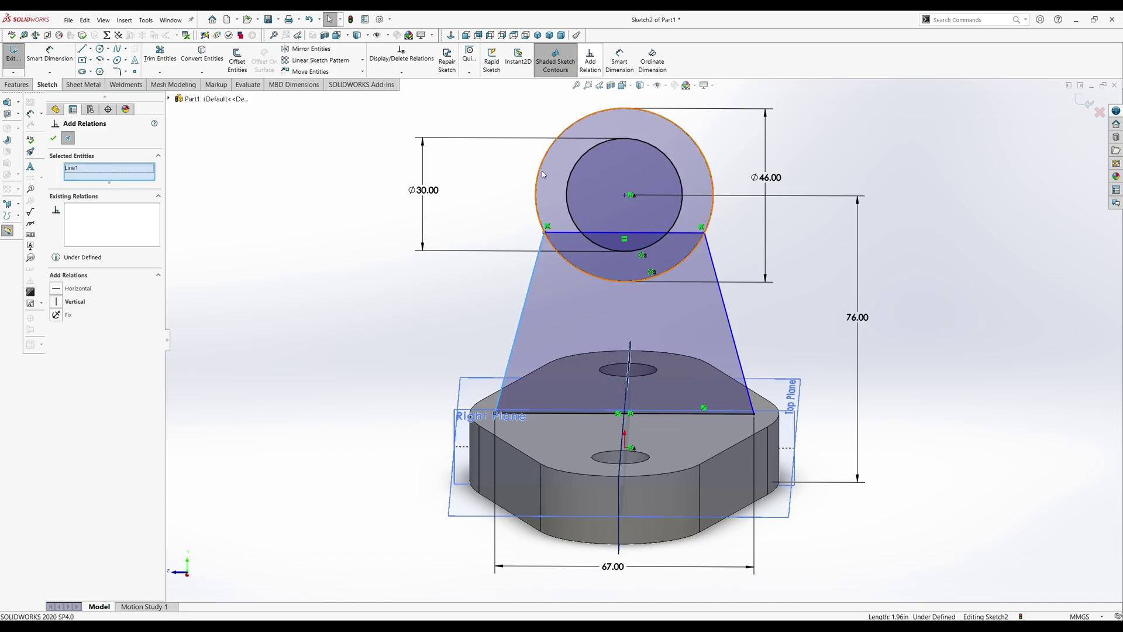
{"action": "left_click", "coordinate": [538, 188]}
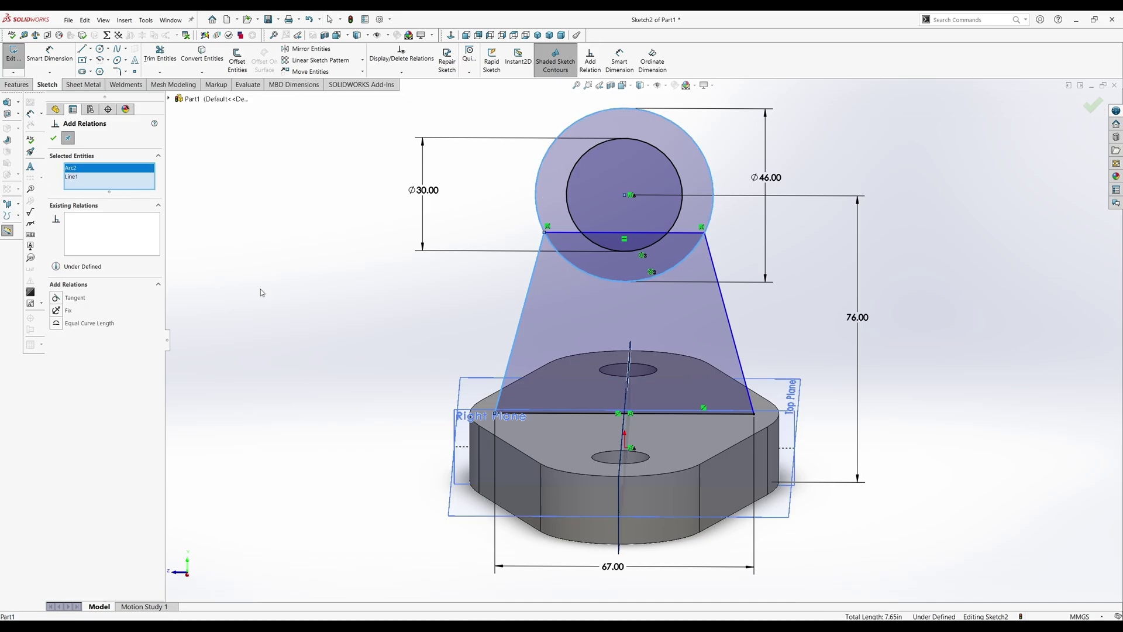
{"action": "left_click", "coordinate": [56, 299]}
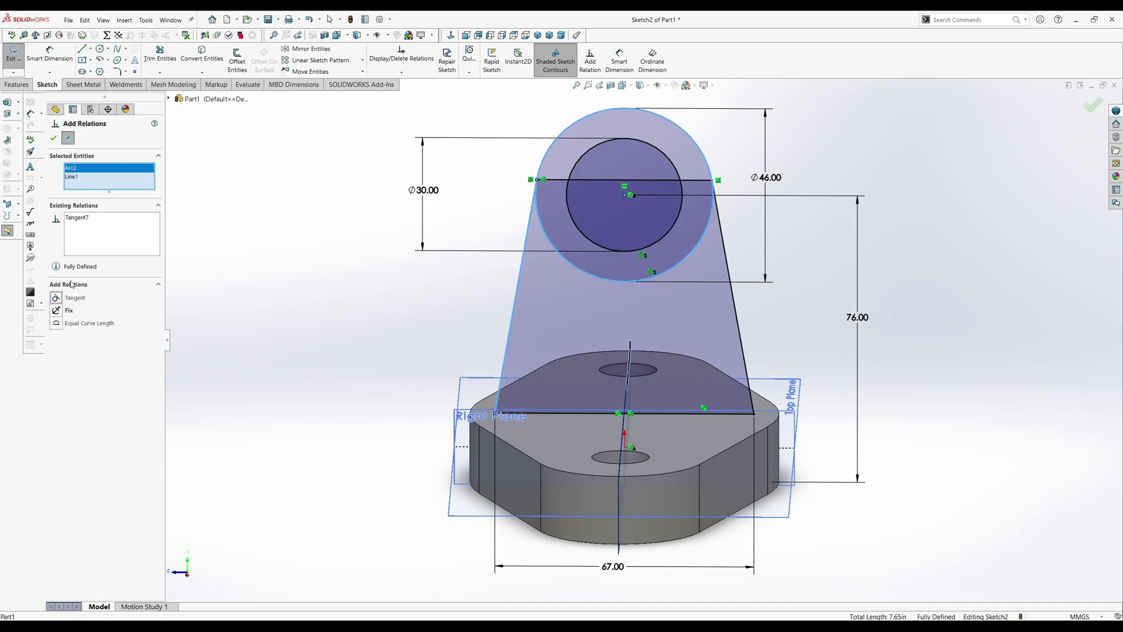
{"action": "left_click", "coordinate": [53, 138]}
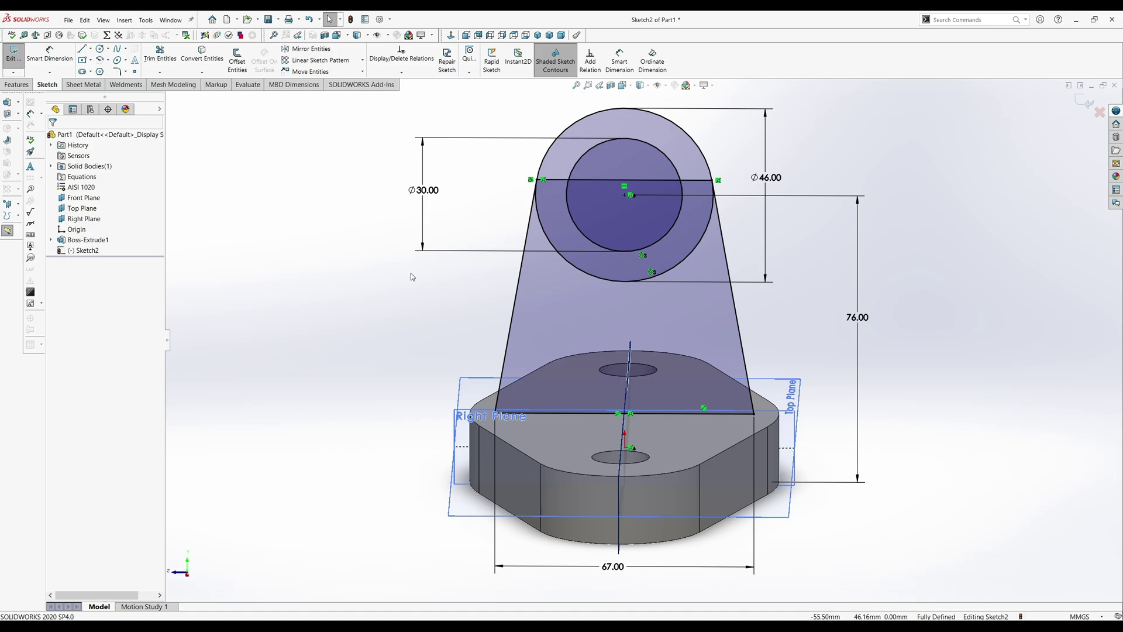
- Power-trim the lower Ø46 arc, centre line and inner top line, keeping trimmed pieces as construction
{"action": "left_click", "coordinate": [159, 54]}
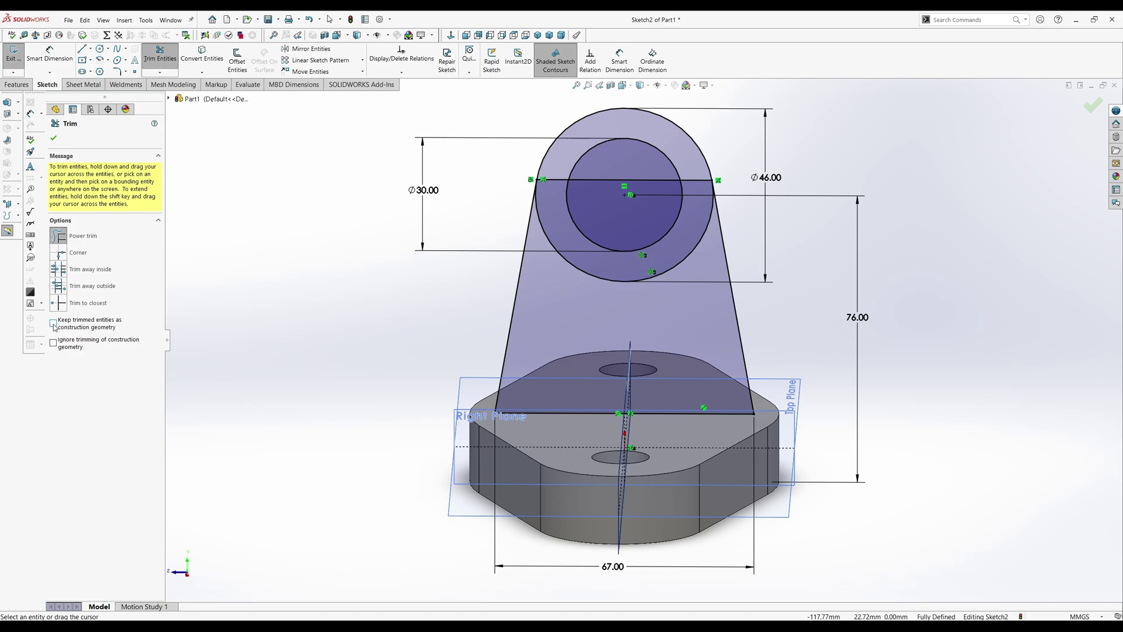
{"action": "left_click", "coordinate": [54, 323]}
{"action": "left_click_drag", "start_coordinate": [609, 264], "coordinate": [605, 328]}
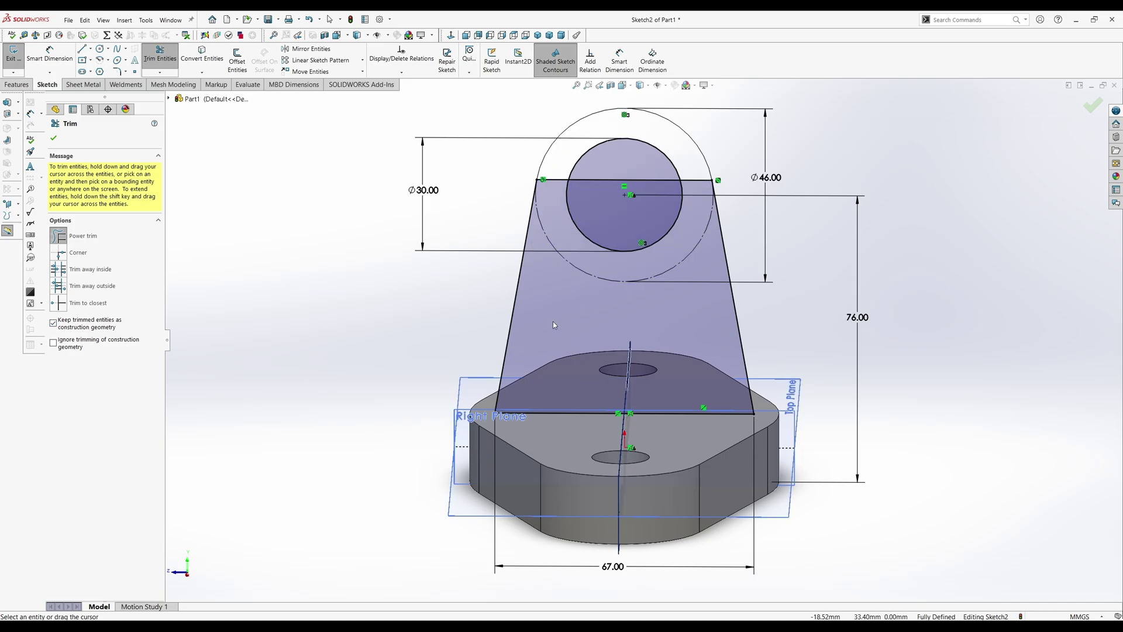
{"action": "left_click_drag", "start_coordinate": [562, 333], "coordinate": [656, 363]}
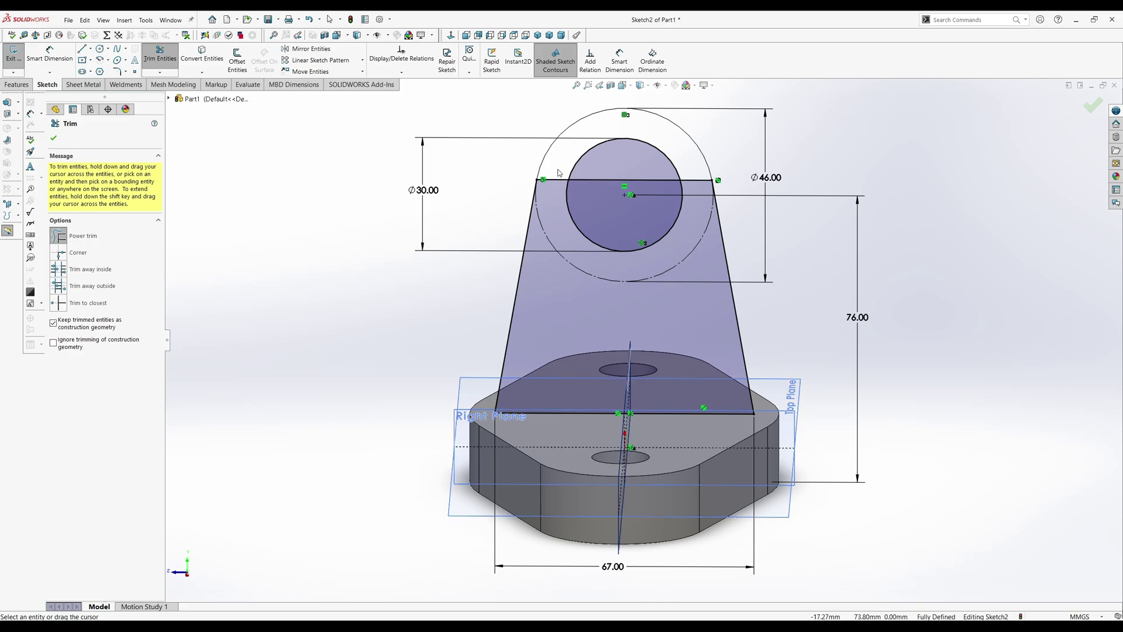
{"action": "mouse_move", "coordinate": [558, 173]}
{"action": "left_mouse_down"}
{"action": "mouse_move", "coordinate": [695, 188]}
{"action": "mouse_move", "coordinate": [464, 288]}
{"action": "left_mouse_up"}
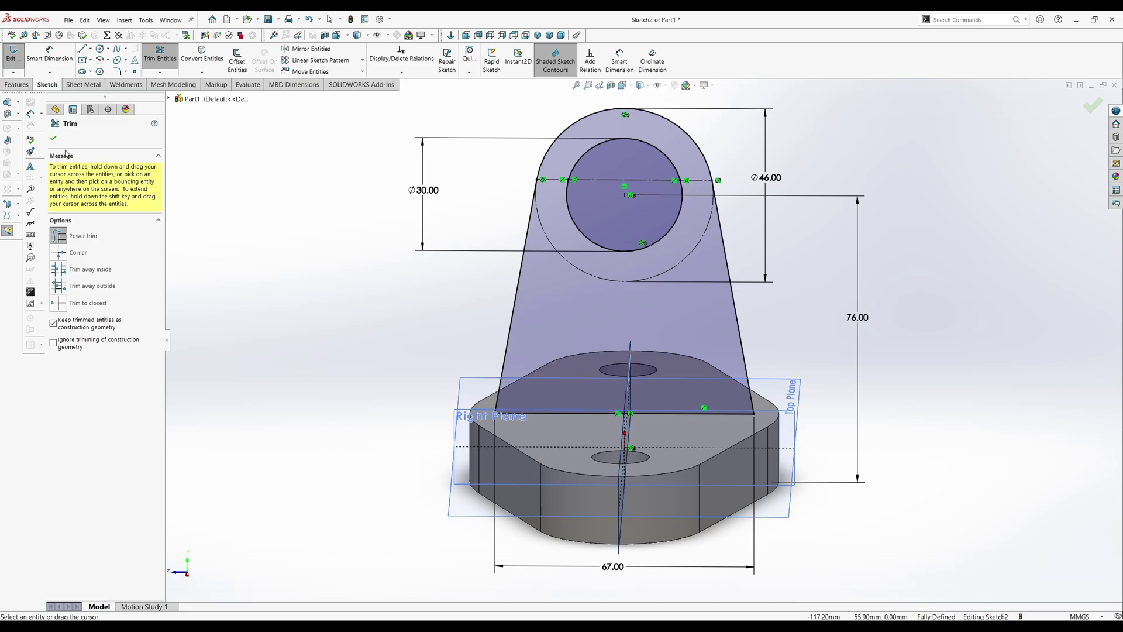
{"action": "left_click", "coordinate": [53, 138]}
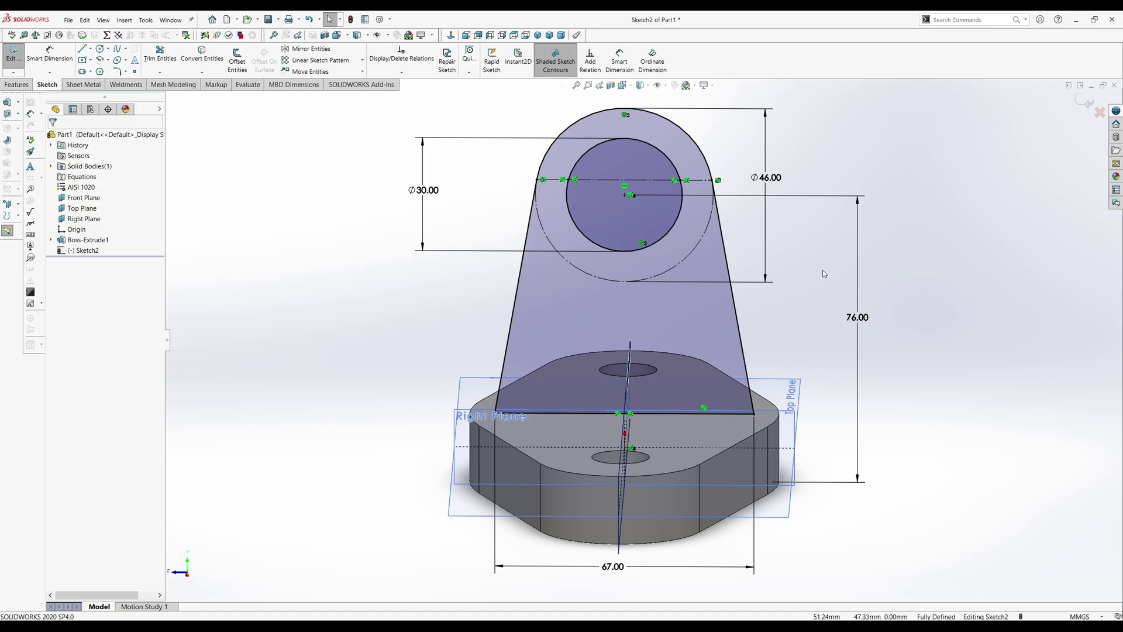
- Exit Sketch2 and extrude it Mid Plane to 18 mm depth, forming the upright lug
{"action": "left_click", "coordinate": [1080, 103]}
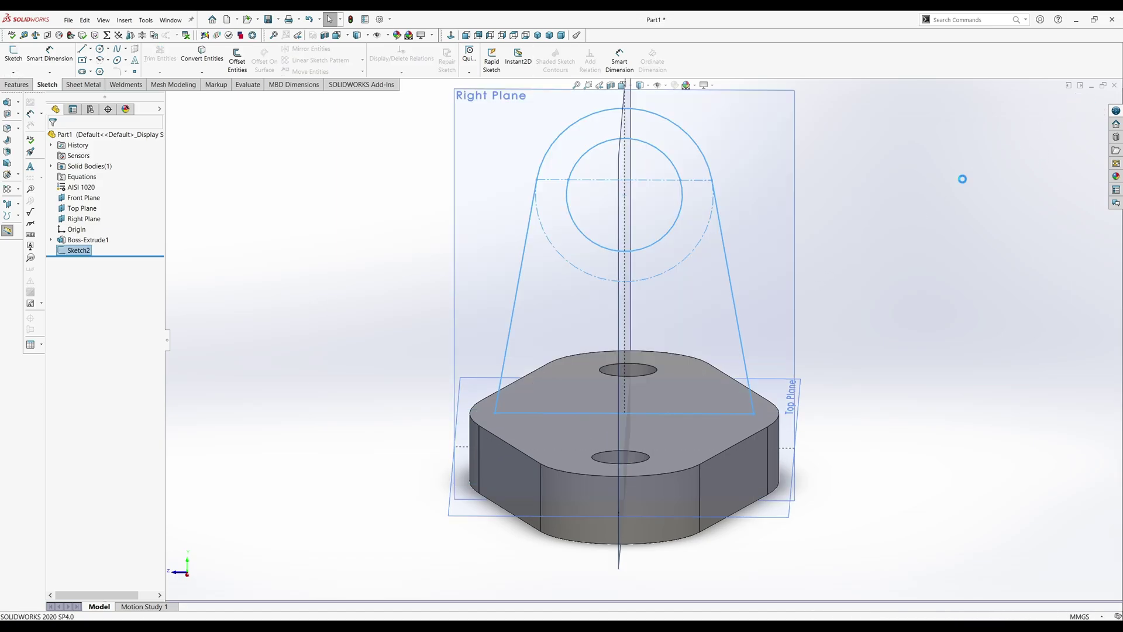
{"action": "left_click", "coordinate": [16, 85]}
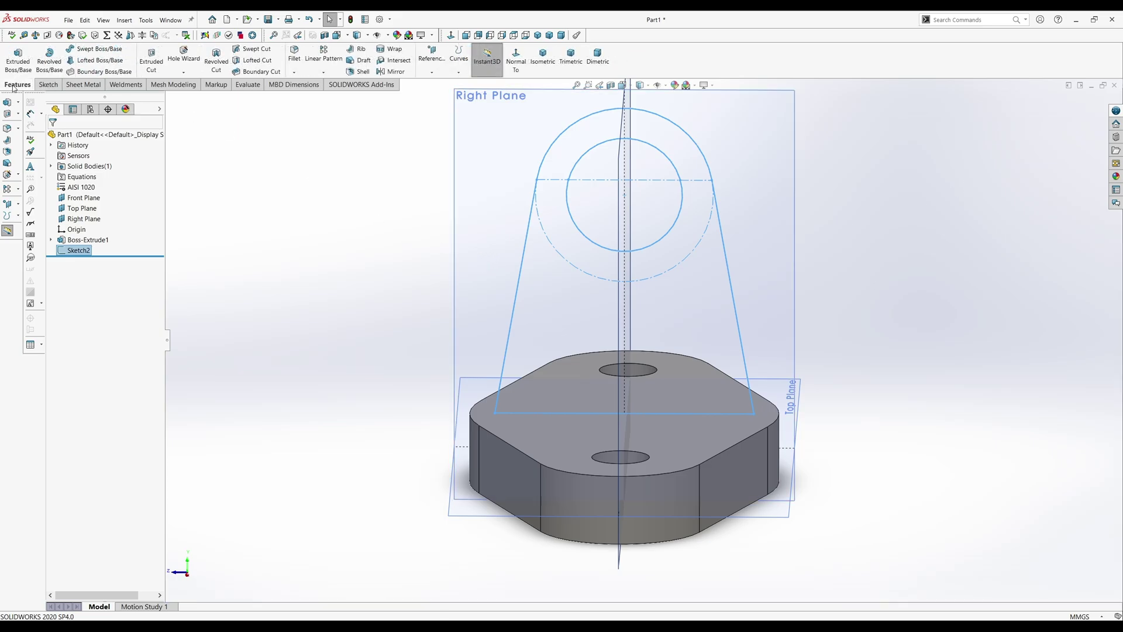
{"action": "left_click", "coordinate": [18, 59]}
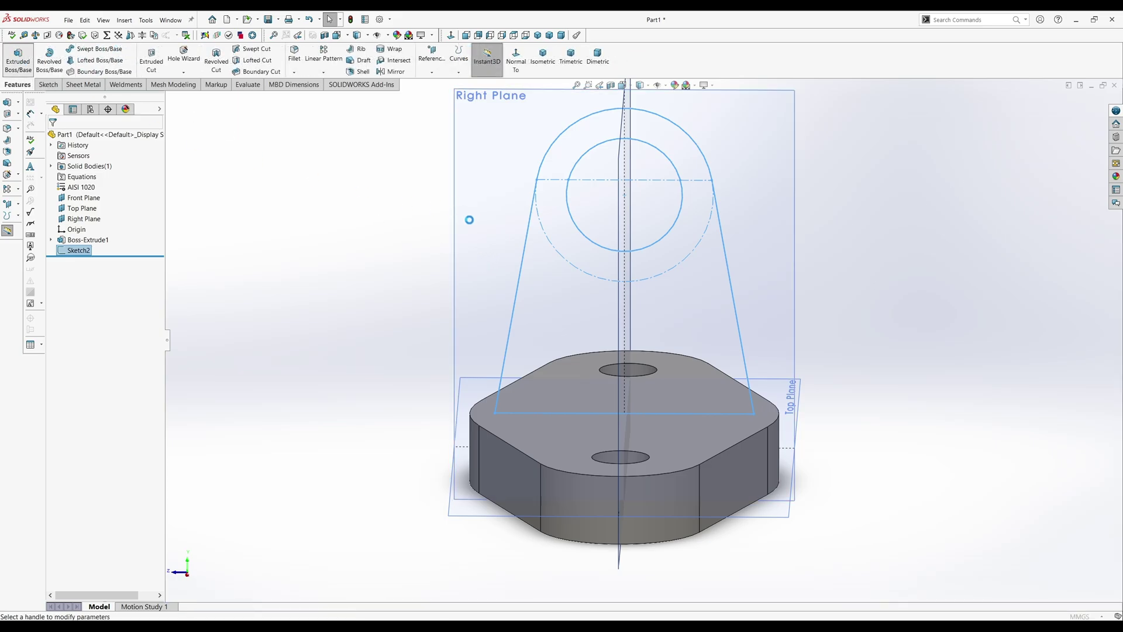
{"action": "middle_click_drag", "start_coordinate": [374, 273], "coordinate": [448, 269]}
{"action": "left_click", "coordinate": [114, 199]}
{"action": "left_click", "coordinate": [100, 254]}
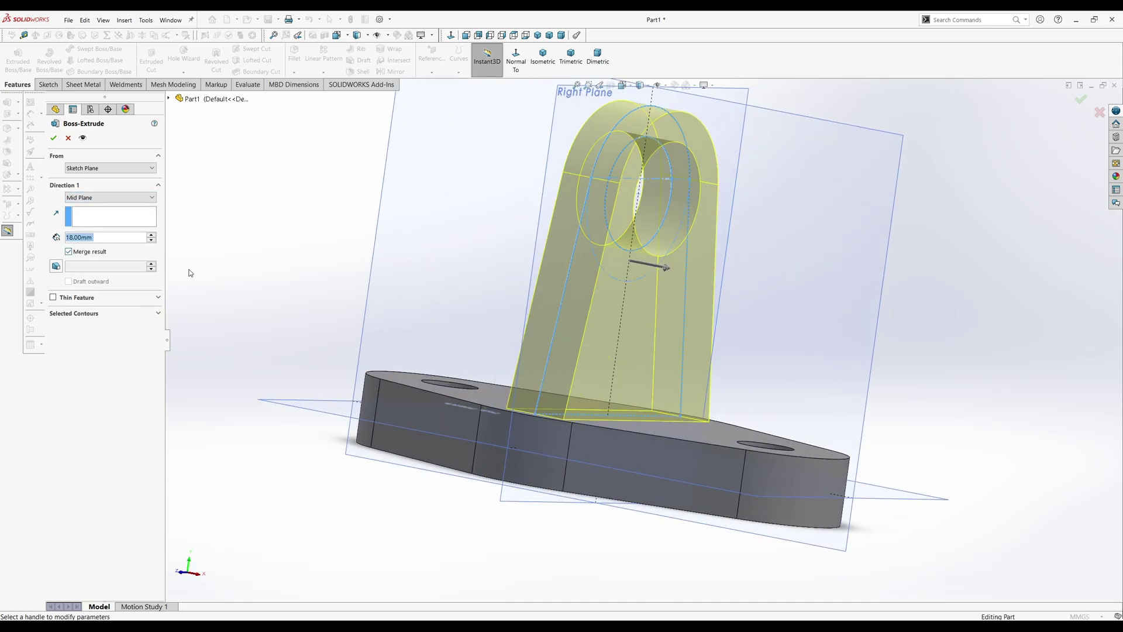
{"action": "left_click", "coordinate": [543, 57]}
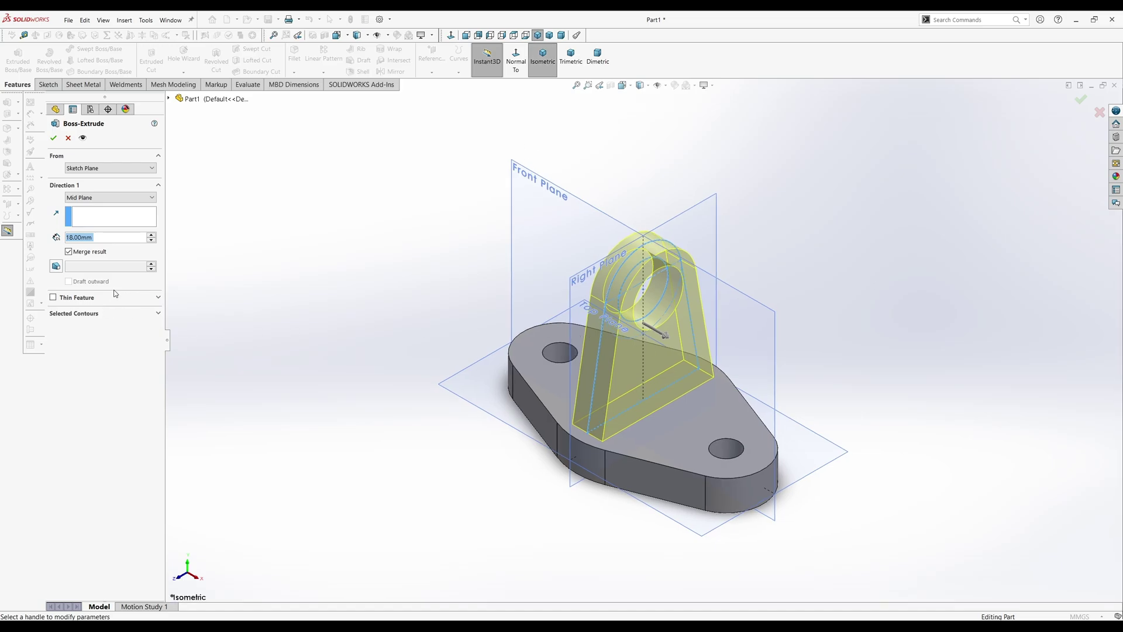
{"action": "type", "text": "18"}
{"action": "key", "text": "Return"}
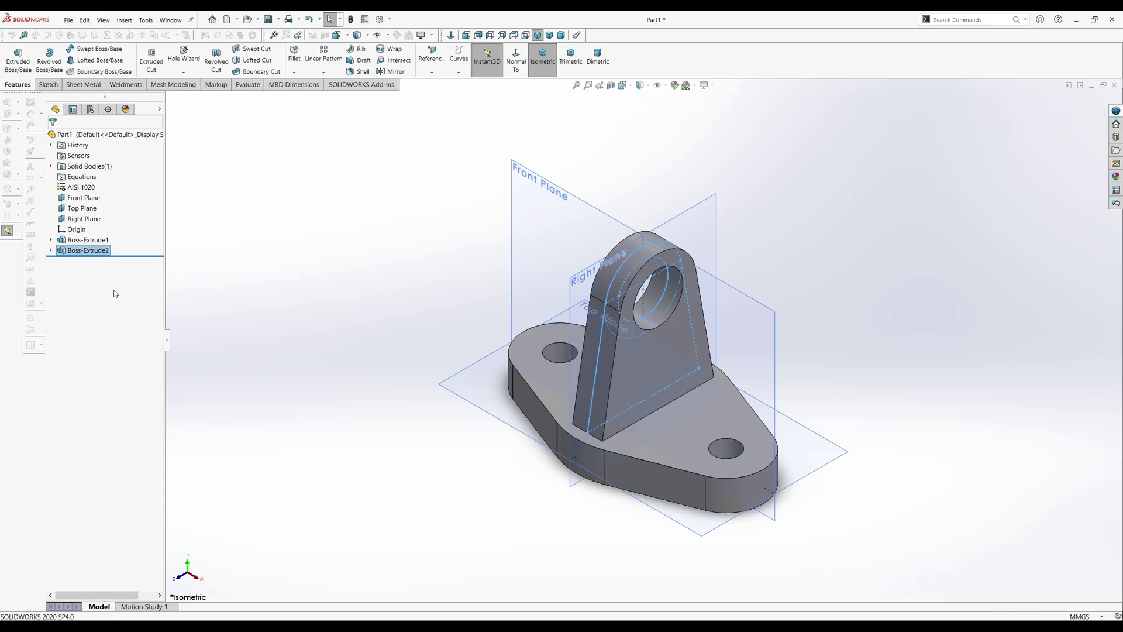
{"action": "scroll", "coordinate": [645, 374], "scroll_direction": "down", "scroll_amount": 3}
{"action": "middle_click_drag", "start_coordinate": [645, 374], "coordinate": [653, 308]}
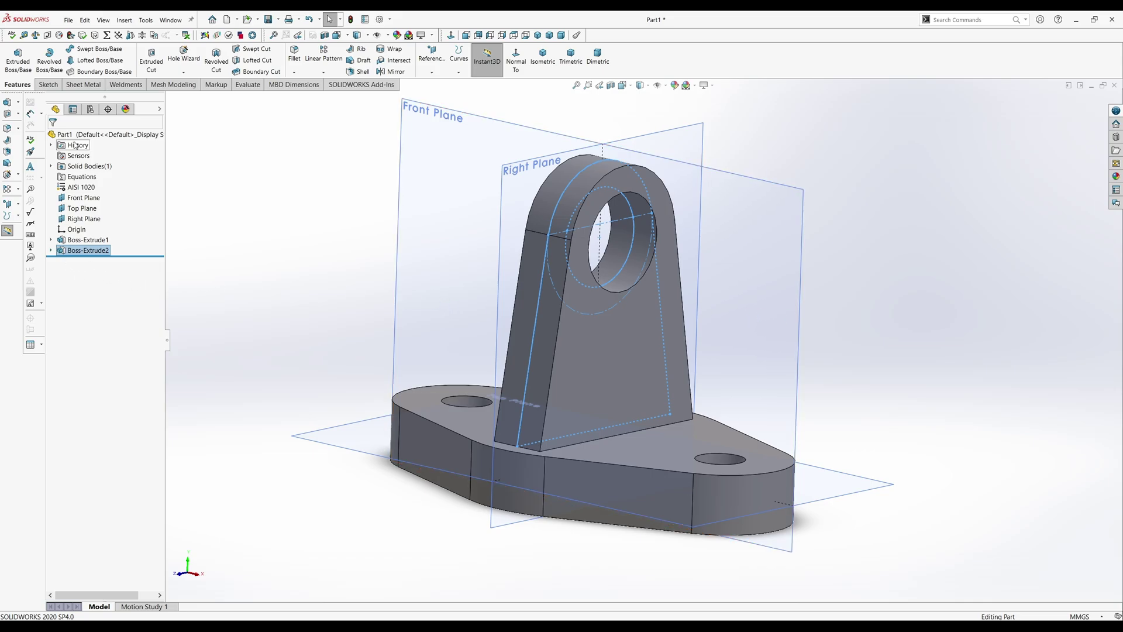
{"action": "left_click", "coordinate": [53, 86]}
- Start a Right Plane sketch and convert the bore edge and top outer arc into it
{"action": "left_click", "coordinate": [12, 55]}
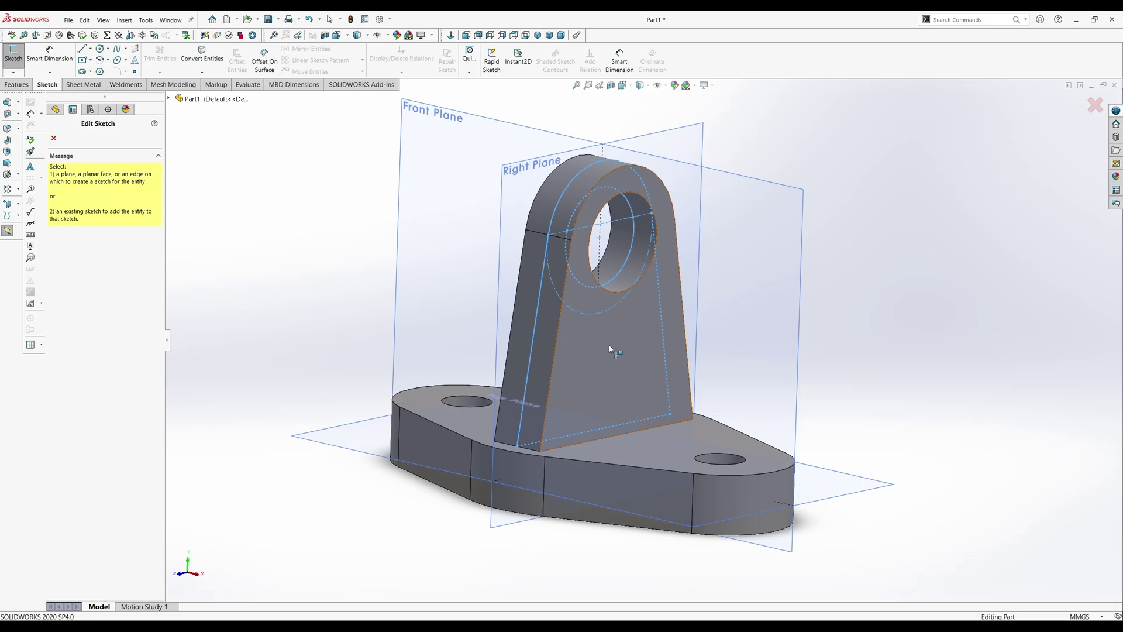
{"action": "left_click", "coordinate": [508, 222]}
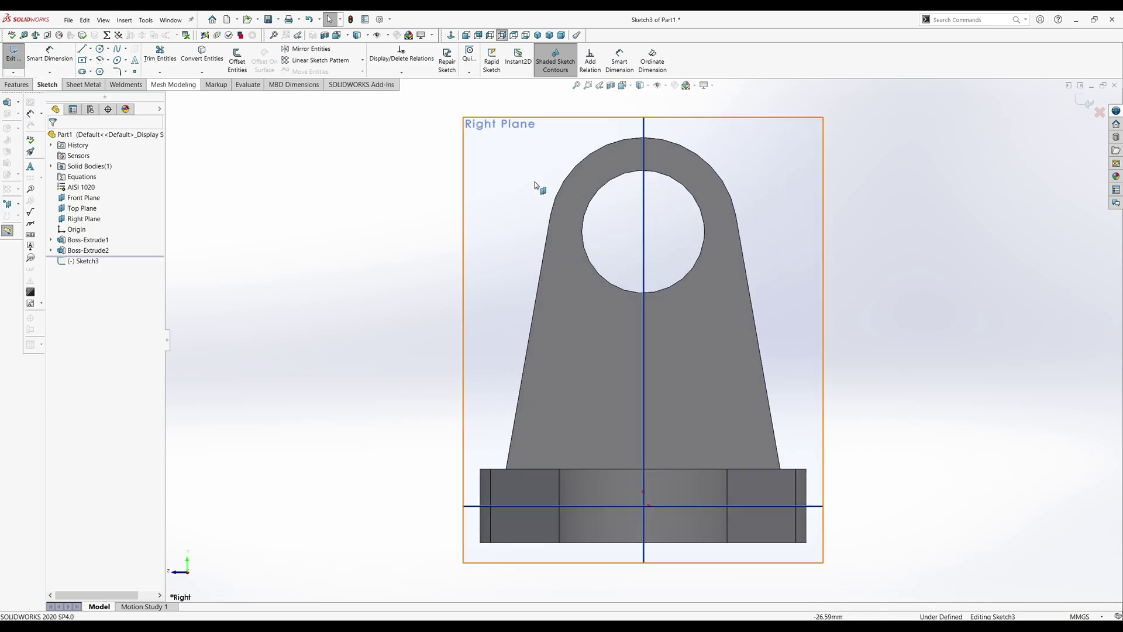
{"action": "left_click", "coordinate": [615, 182]}
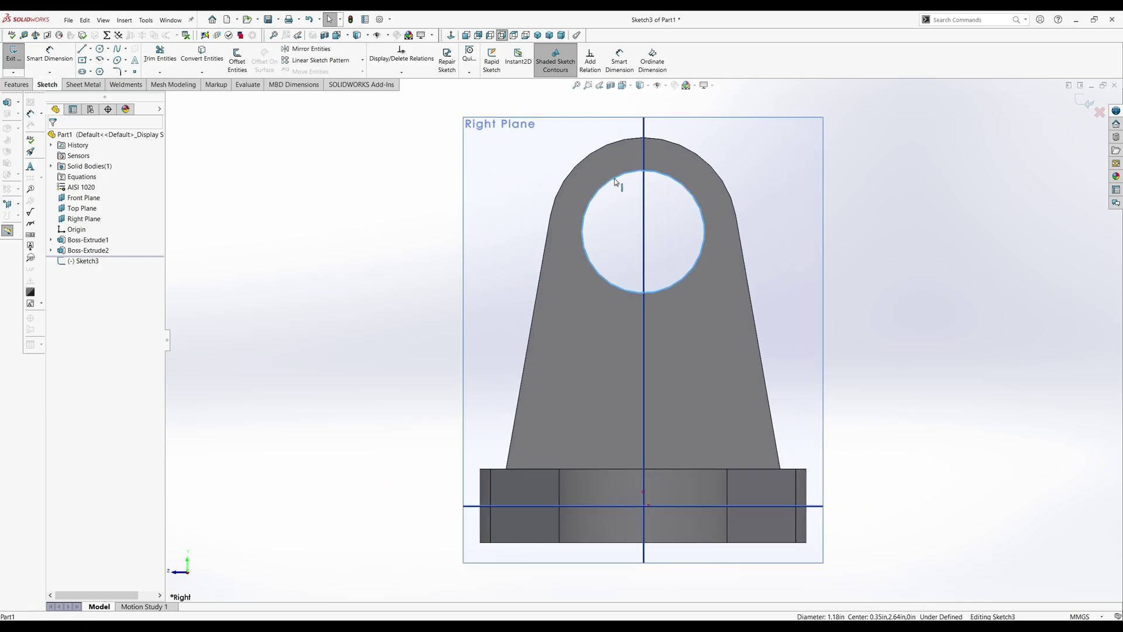
{"action": "left_click", "coordinate": [200, 53]}
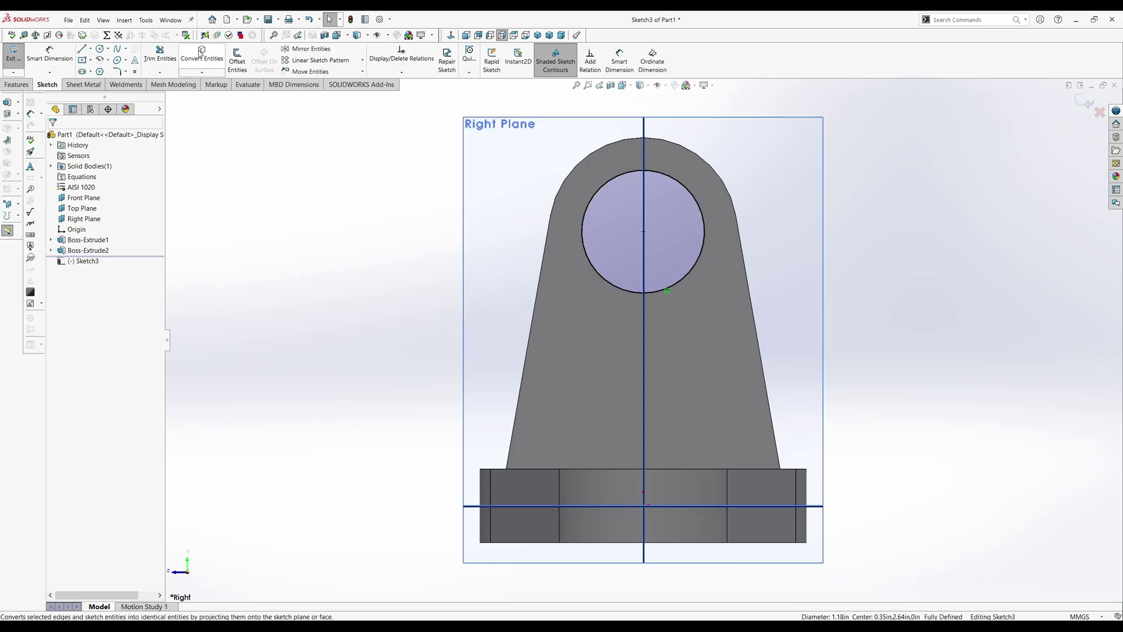
{"action": "left_click", "coordinate": [593, 153]}
{"action": "left_click", "coordinate": [201, 58]}
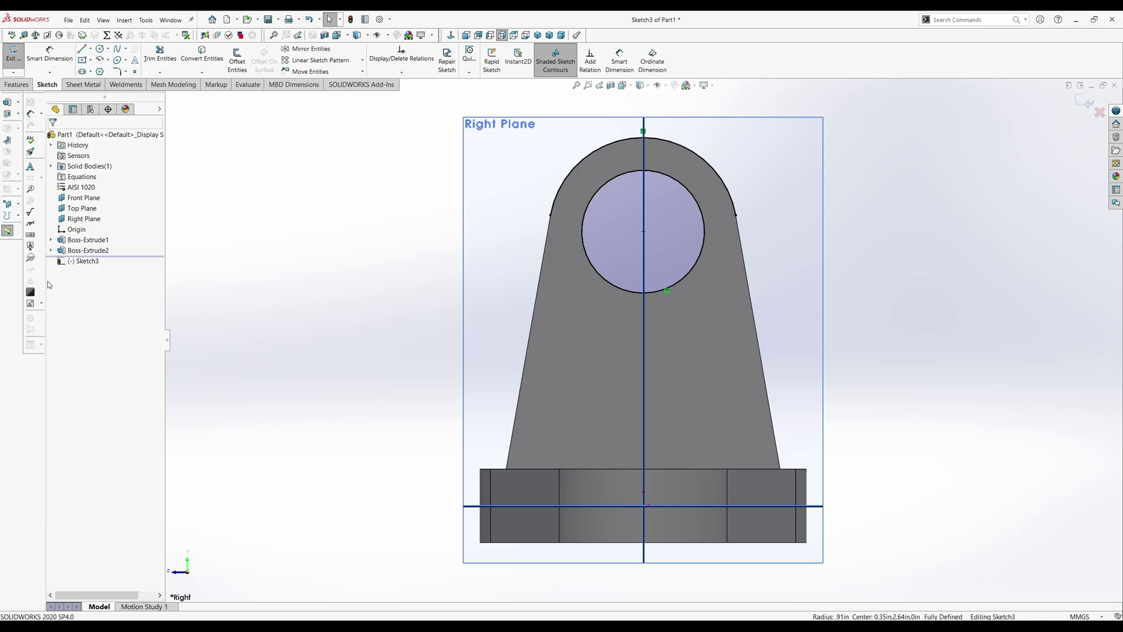
- Inspect Sketch2 in the feature tree and check the top arc's 23.00 radius
{"action": "left_click", "coordinate": [51, 241]}
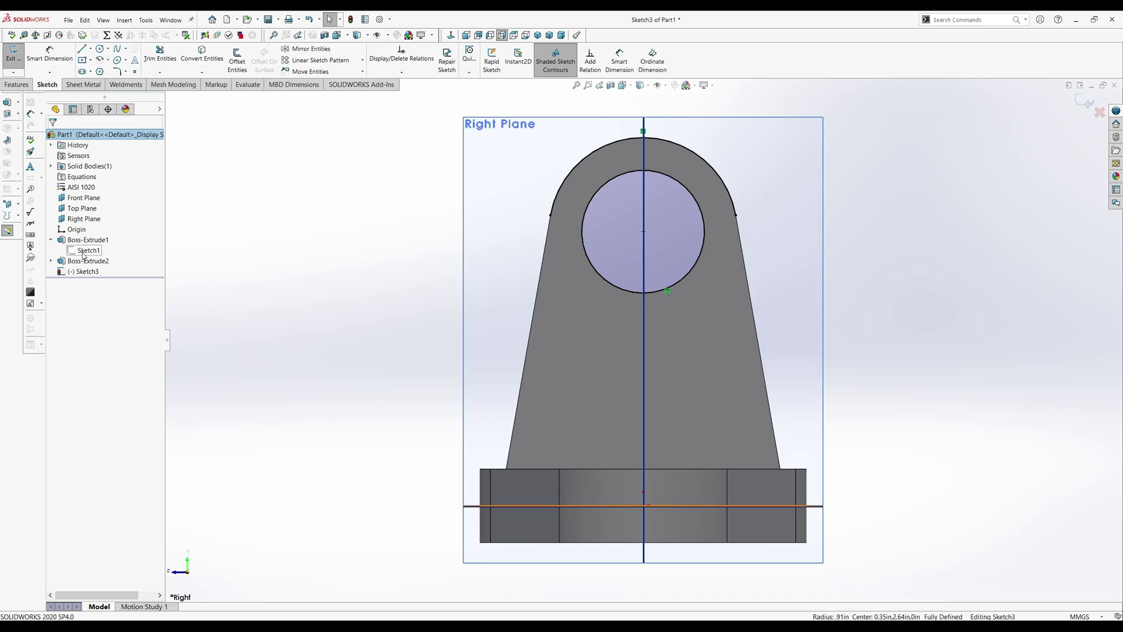
{"action": "left_click", "coordinate": [50, 240]}
{"action": "left_click", "coordinate": [51, 251]}
{"action": "left_click", "coordinate": [75, 261]}
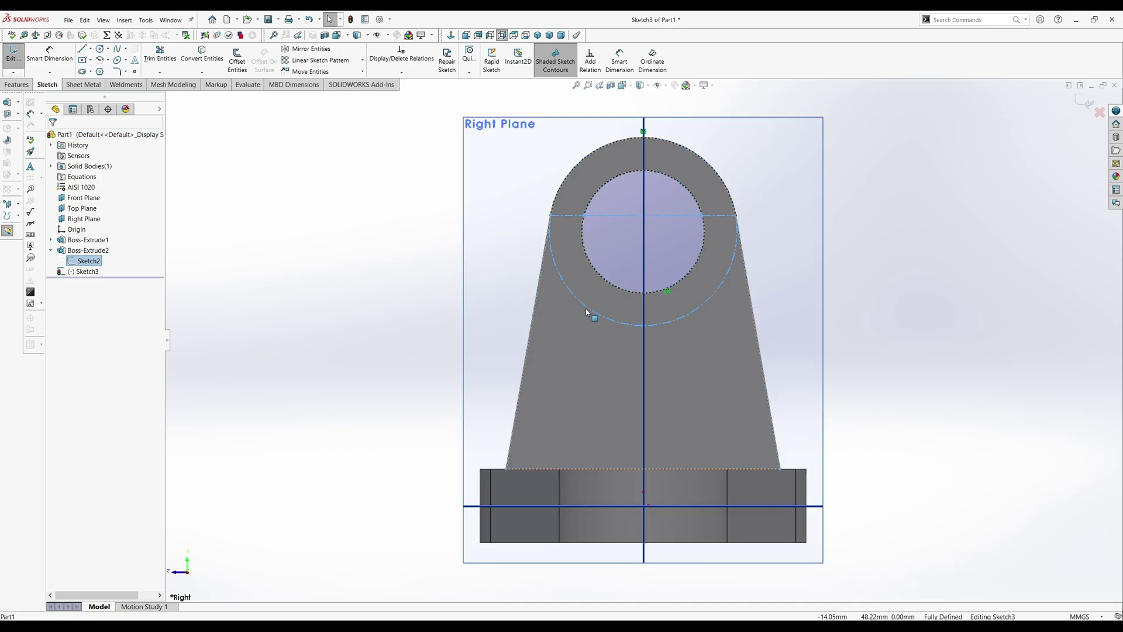
{"action": "left_click", "coordinate": [402, 300]}
{"action": "left_click", "coordinate": [98, 262]}
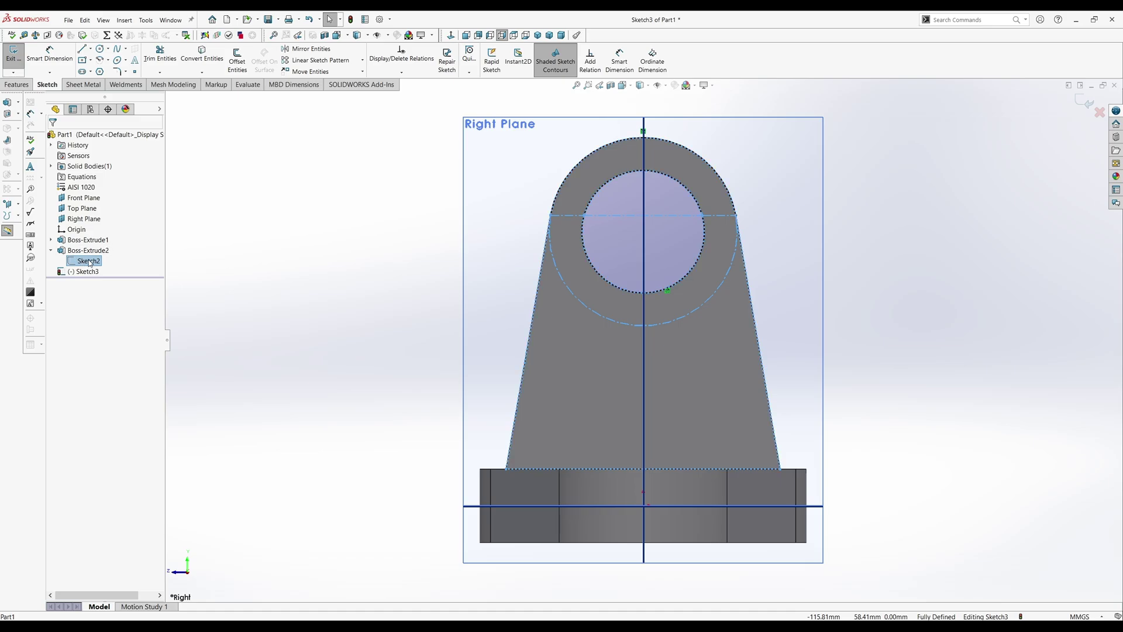
{"action": "left_click", "coordinate": [275, 266]}
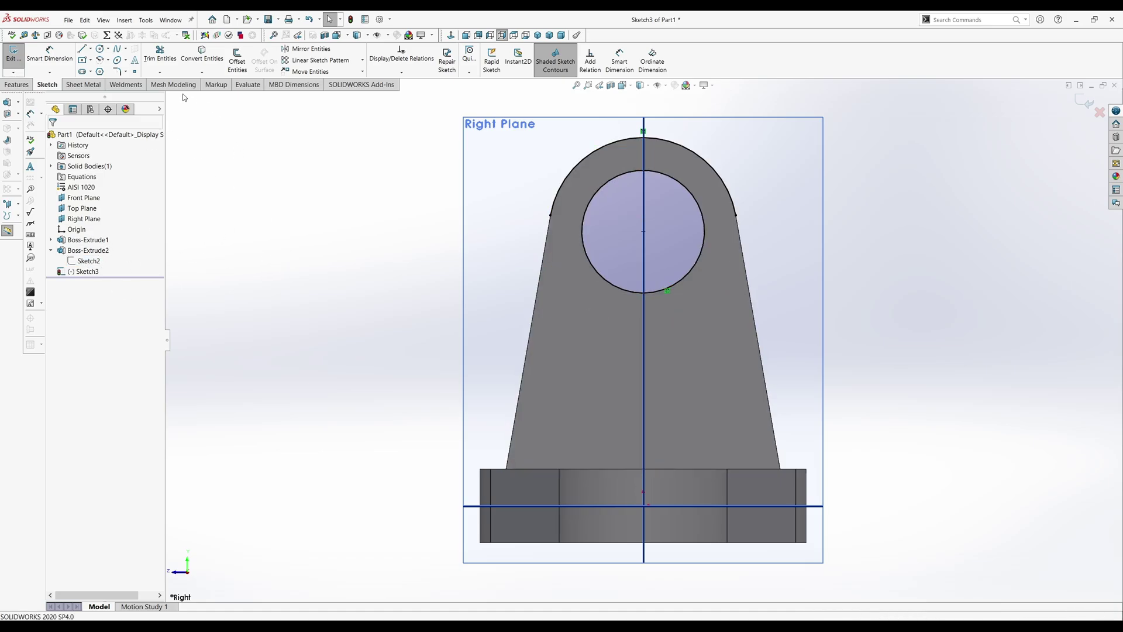
{"action": "left_click", "coordinate": [587, 163]}
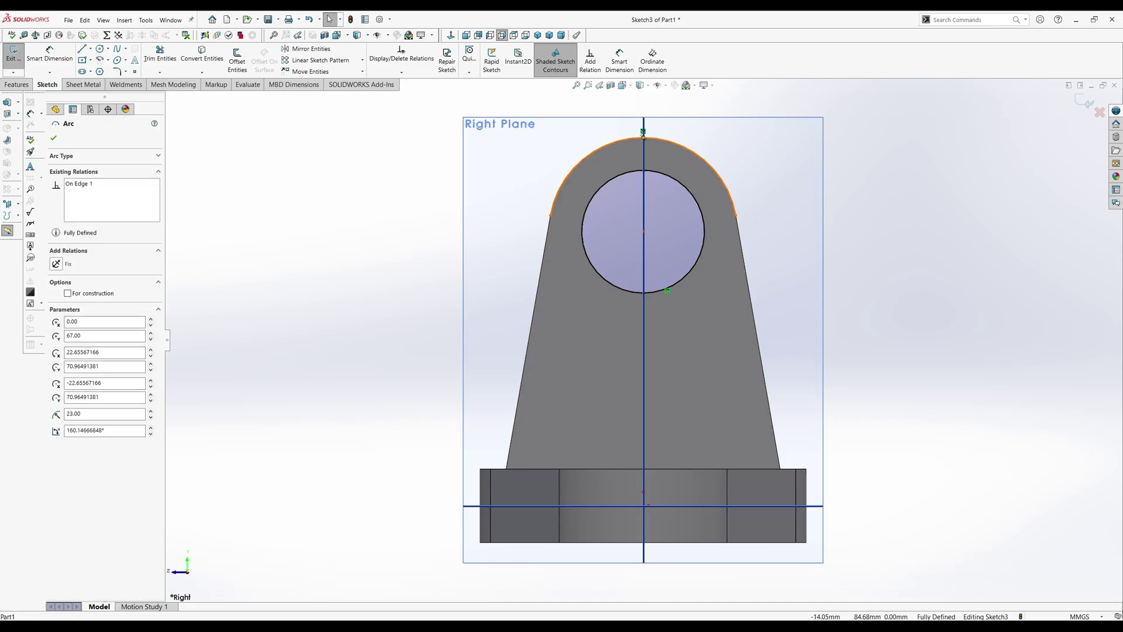
- Draw a circle centred on the bore, sized out to the top arc
{"action": "left_click", "coordinate": [398, 207]}
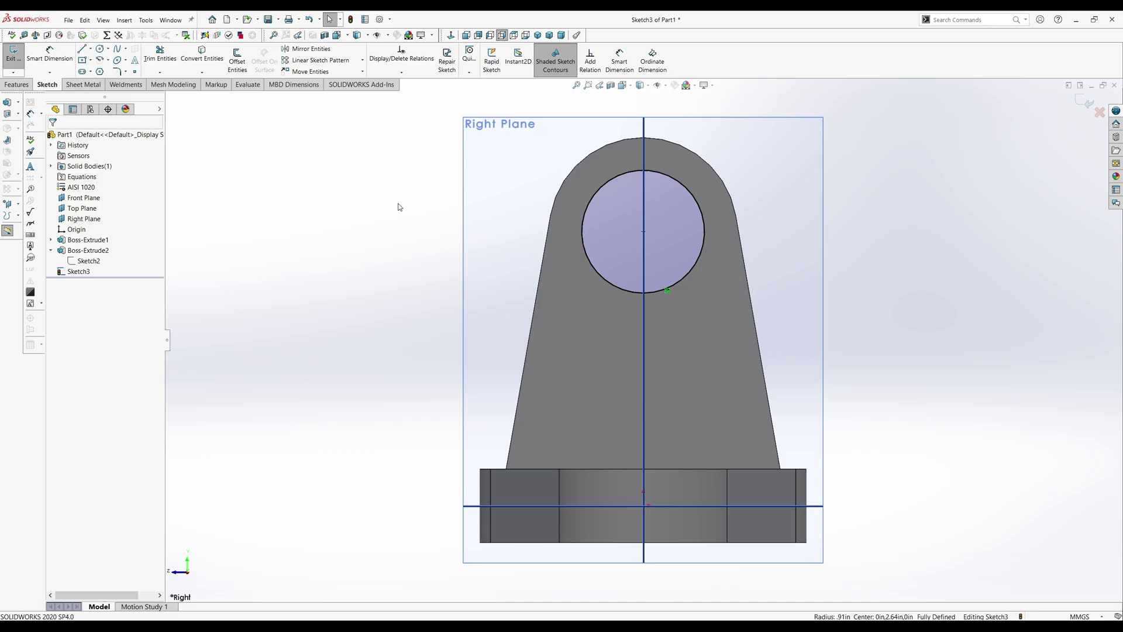
{"action": "left_click", "coordinate": [101, 49]}
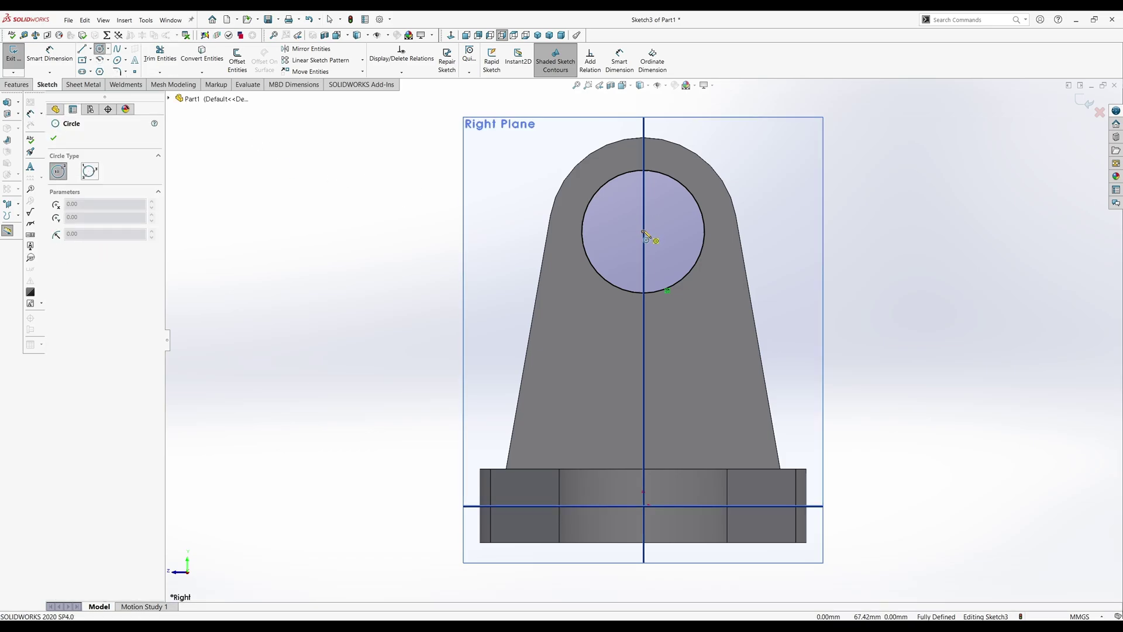
{"action": "left_click", "coordinate": [643, 230]}
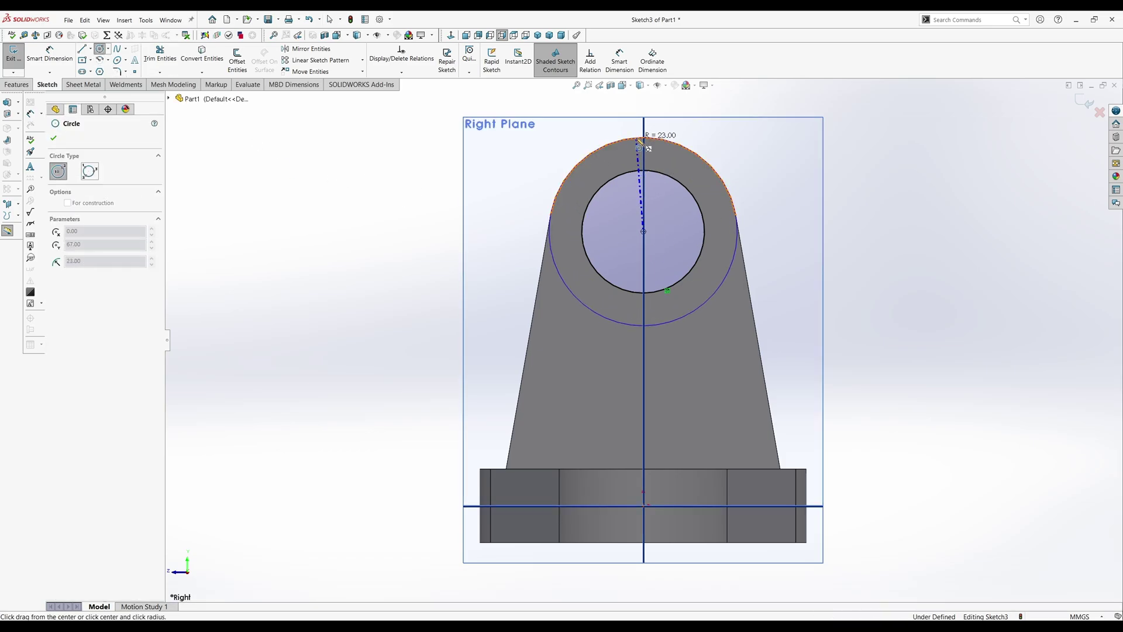
{"action": "left_click", "coordinate": [640, 142]}
{"action": "key", "text": "Escape"}
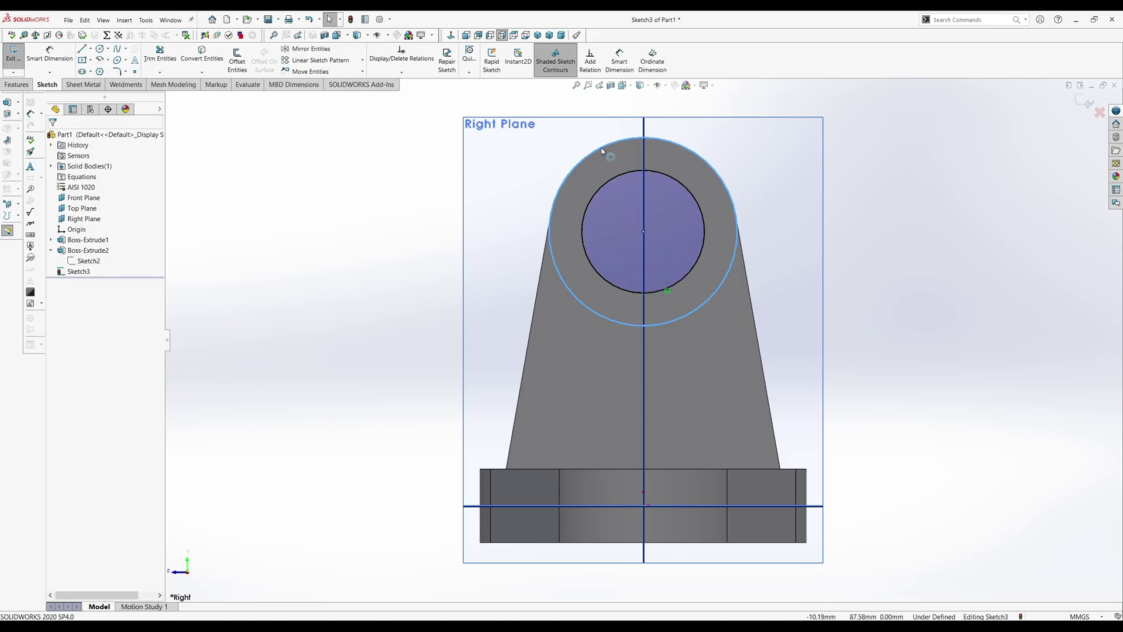
{"action": "left_click_drag", "start_coordinate": [604, 150], "coordinate": [584, 135]}
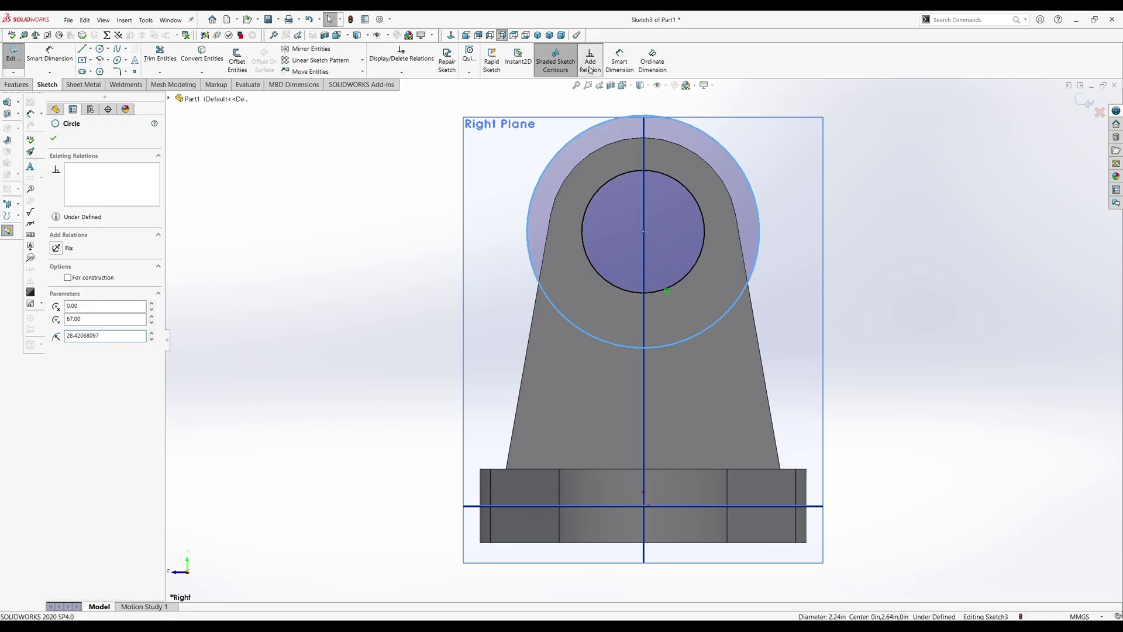
- Make the new circle coradial with the top model edge and exit Sketch3
{"action": "left_click", "coordinate": [577, 175]}
{"action": "left_click", "coordinate": [575, 173]}
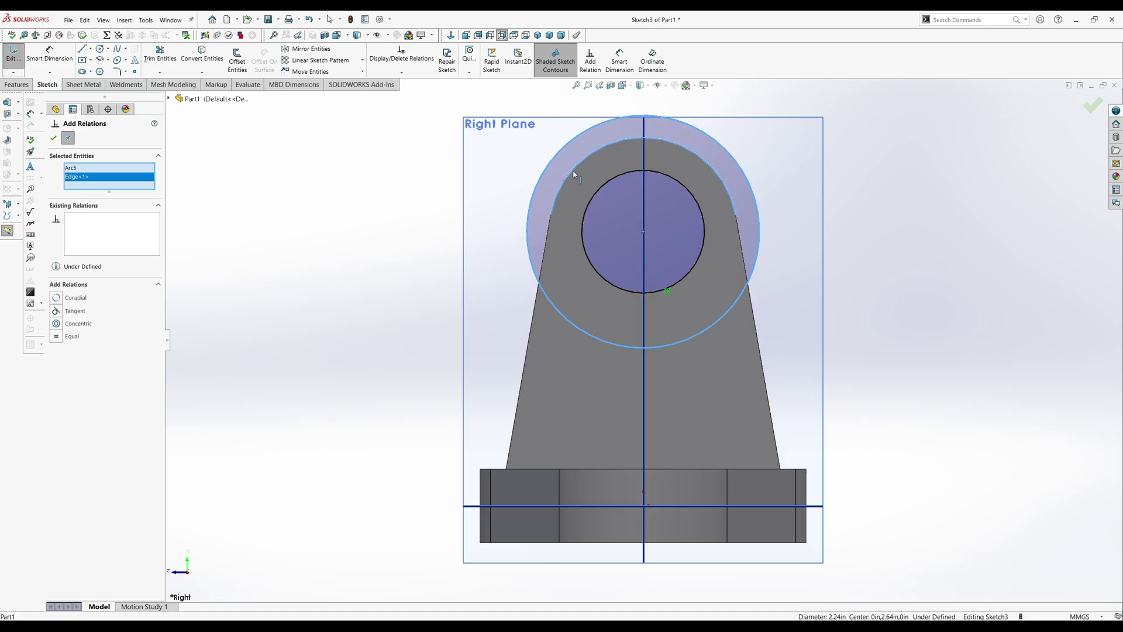
{"action": "left_click", "coordinate": [63, 298]}
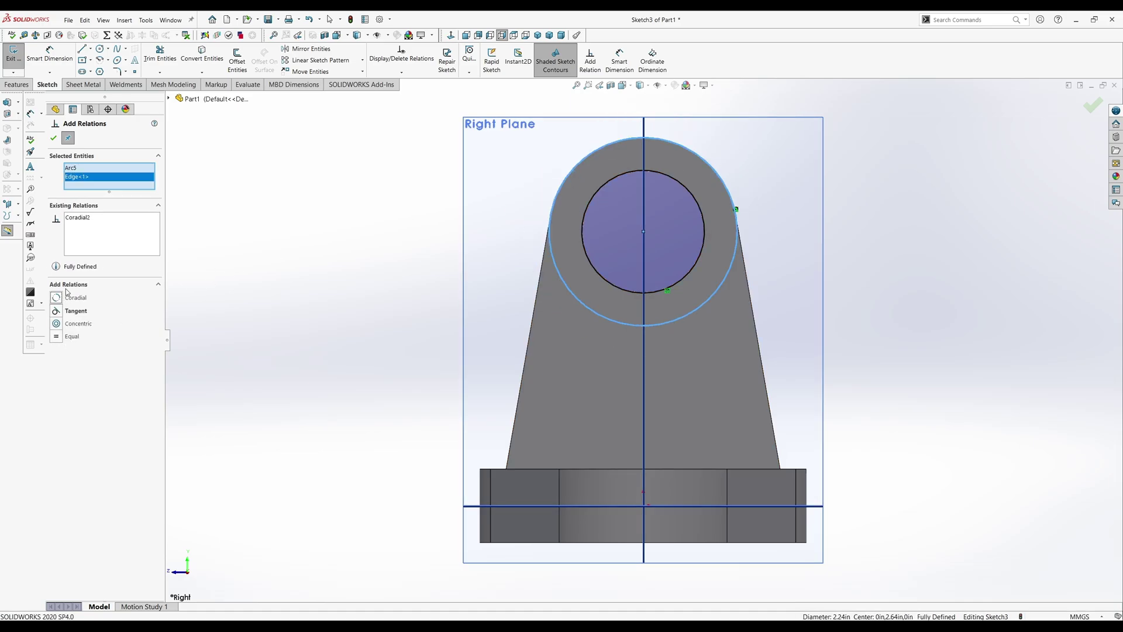
{"action": "left_click", "coordinate": [53, 138]}
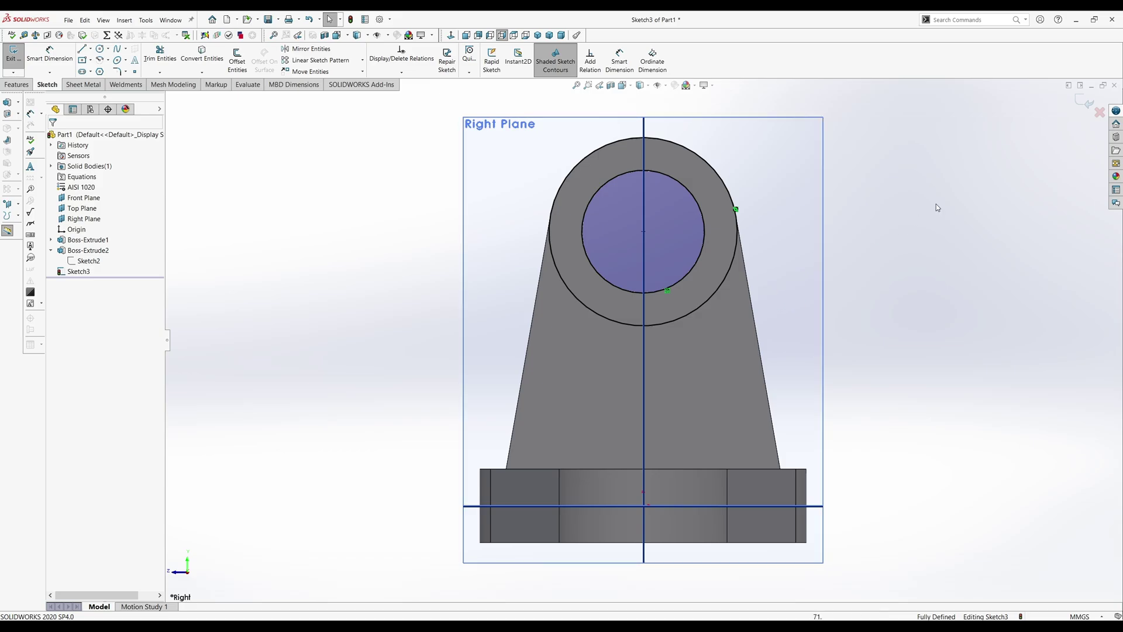
{"action": "left_click", "coordinate": [1083, 103]}
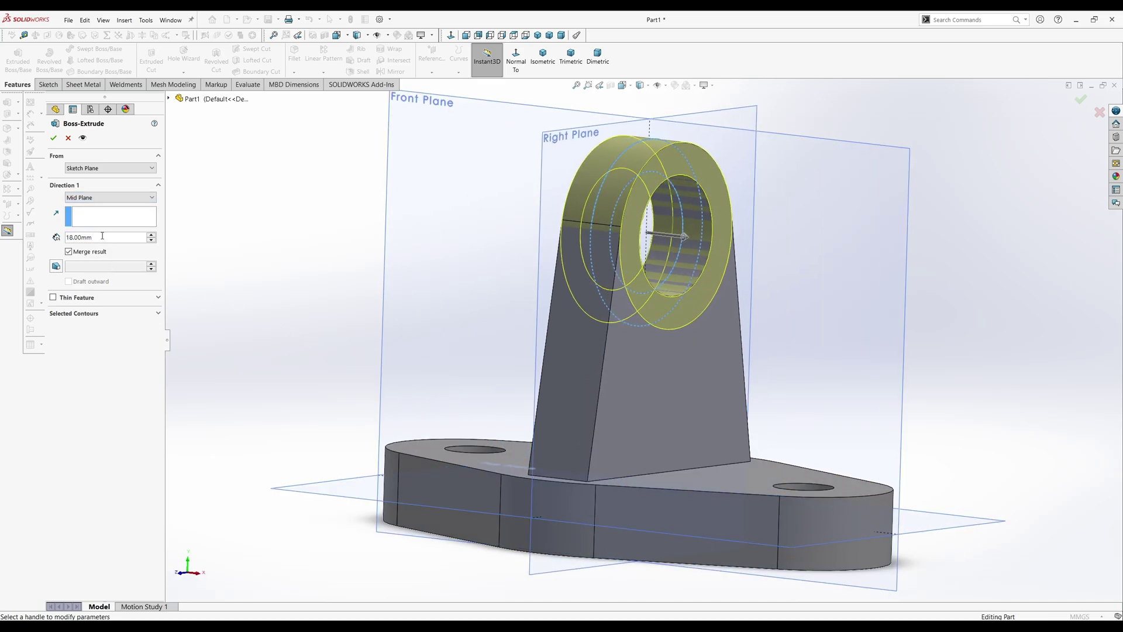
- Set the Sketch3 mid-plane extrusion depth to 40 mm and accept it as Boss-Extrude3
{"action": "left_click_drag", "start_coordinate": [102, 236], "coordinate": [56, 234]}
{"action": "type", "text": "40"}
{"action": "key", "text": "Return"}
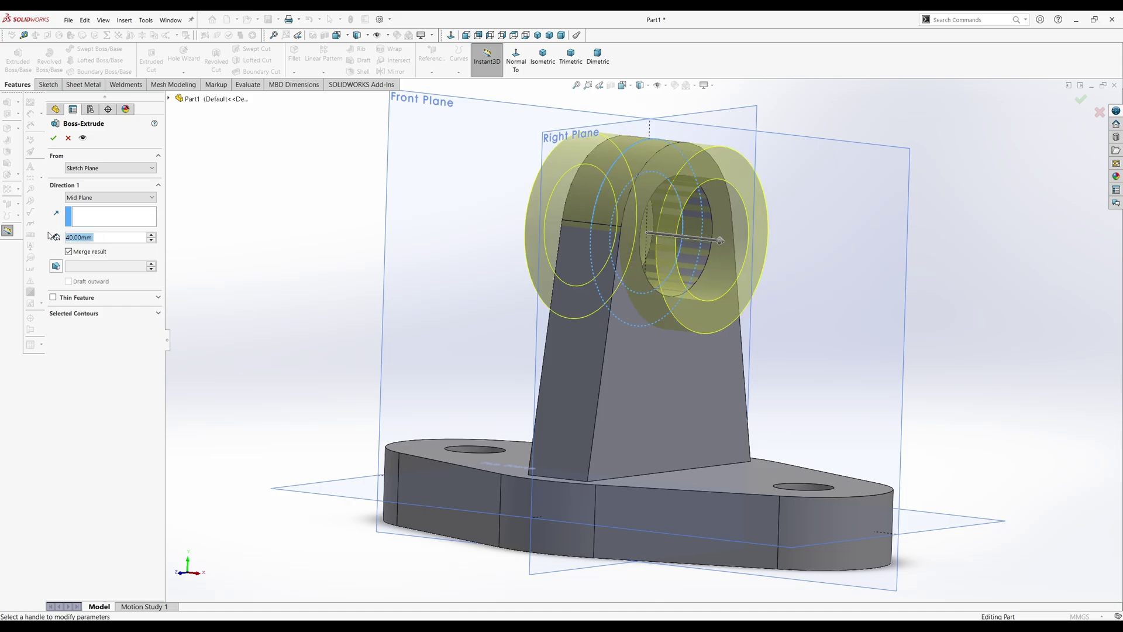
{"action": "left_click", "coordinate": [53, 138]}
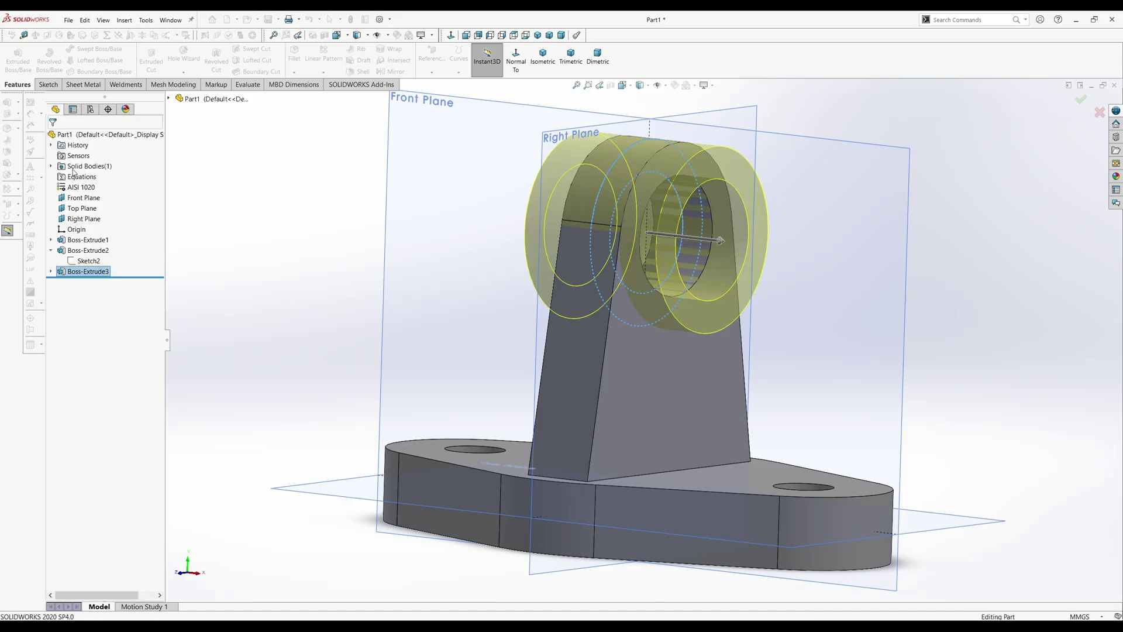
{"action": "mouse_move", "coordinate": [900, 348]}
{"action": "middle_mouse_down"}
{"action": "mouse_move", "coordinate": [835, 348]}
{"action": "mouse_move", "coordinate": [883, 344]}
{"action": "mouse_move", "coordinate": [899, 356]}
{"action": "middle_mouse_up"}
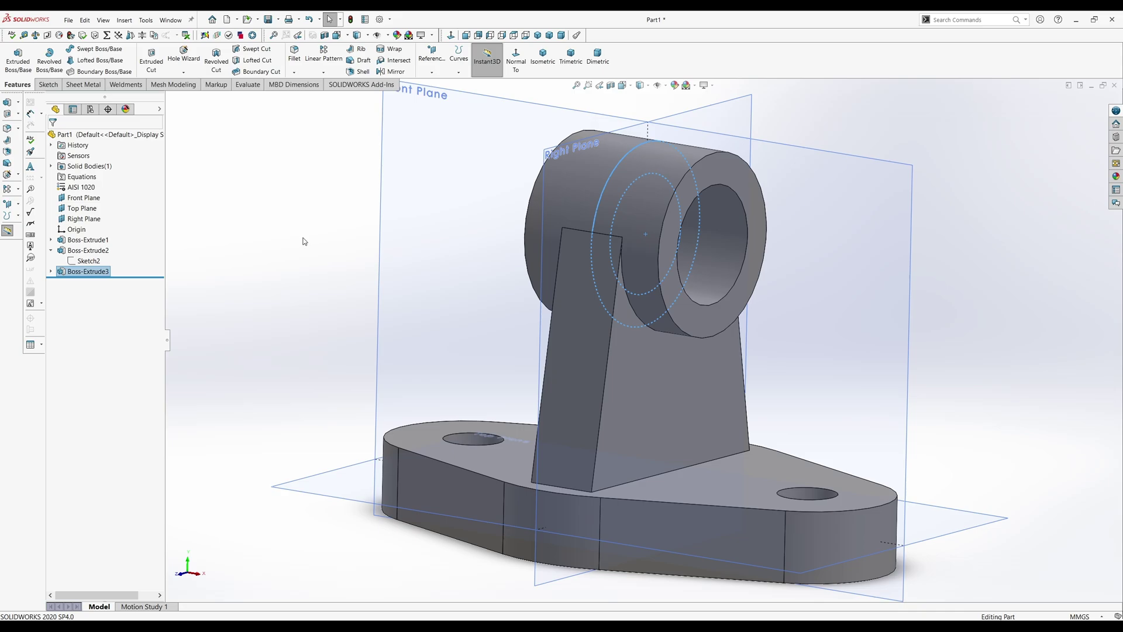
- Start a Face Fillet and select the rib's four side faces as the first face set
{"action": "left_click", "coordinate": [295, 54]}
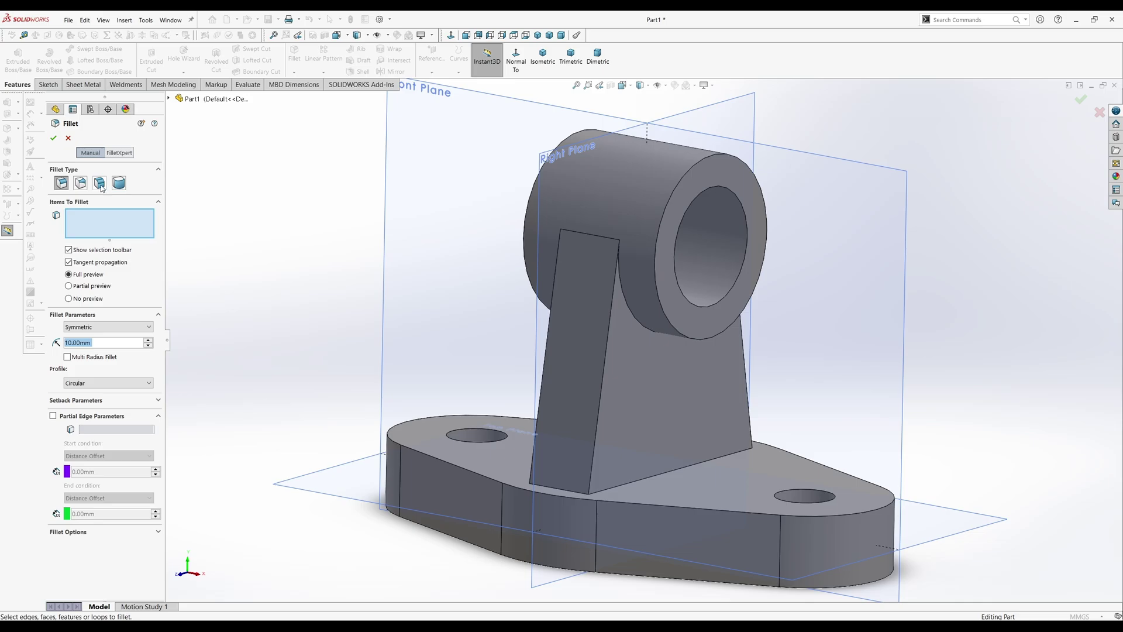
{"action": "left_click", "coordinate": [99, 183]}
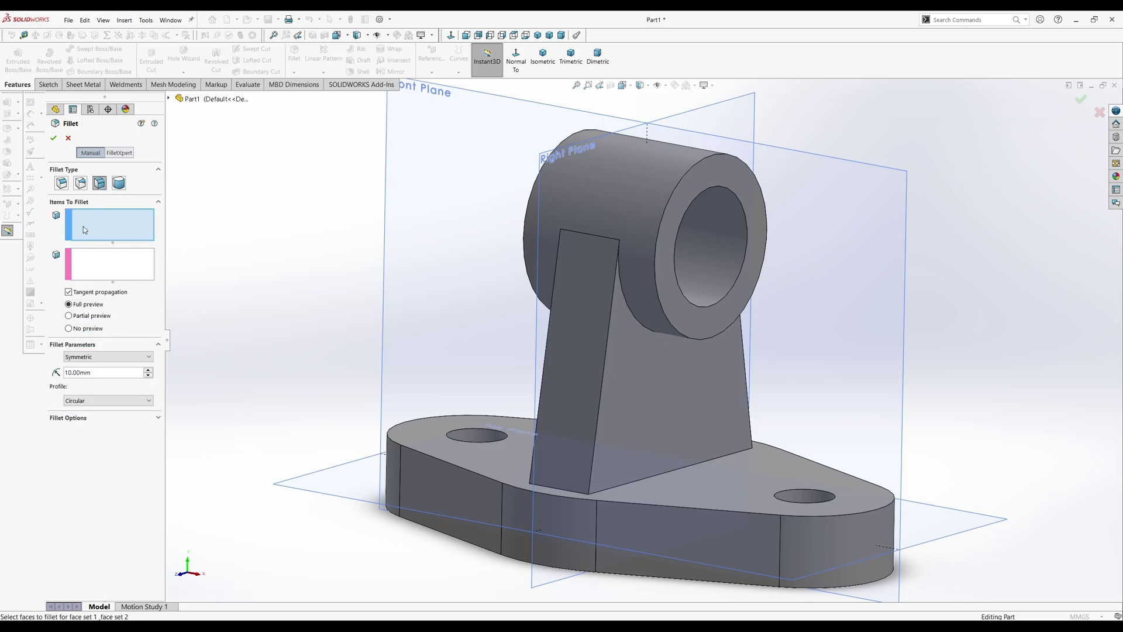
{"action": "left_click", "coordinate": [644, 413]}
{"action": "left_click", "coordinate": [558, 409]}
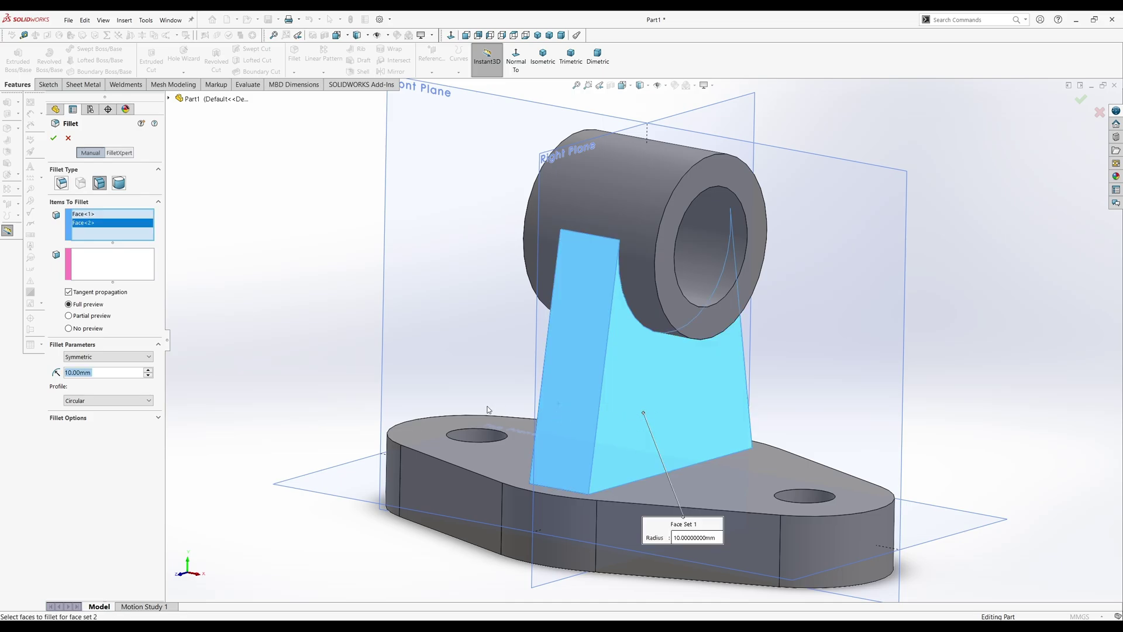
{"action": "key", "text": "shift+Right"}
{"action": "left_click", "coordinate": [611, 406]}
{"action": "middle_click_drag", "start_coordinate": [609, 402], "coordinate": [678, 396]}
{"action": "left_click", "coordinate": [761, 367]}
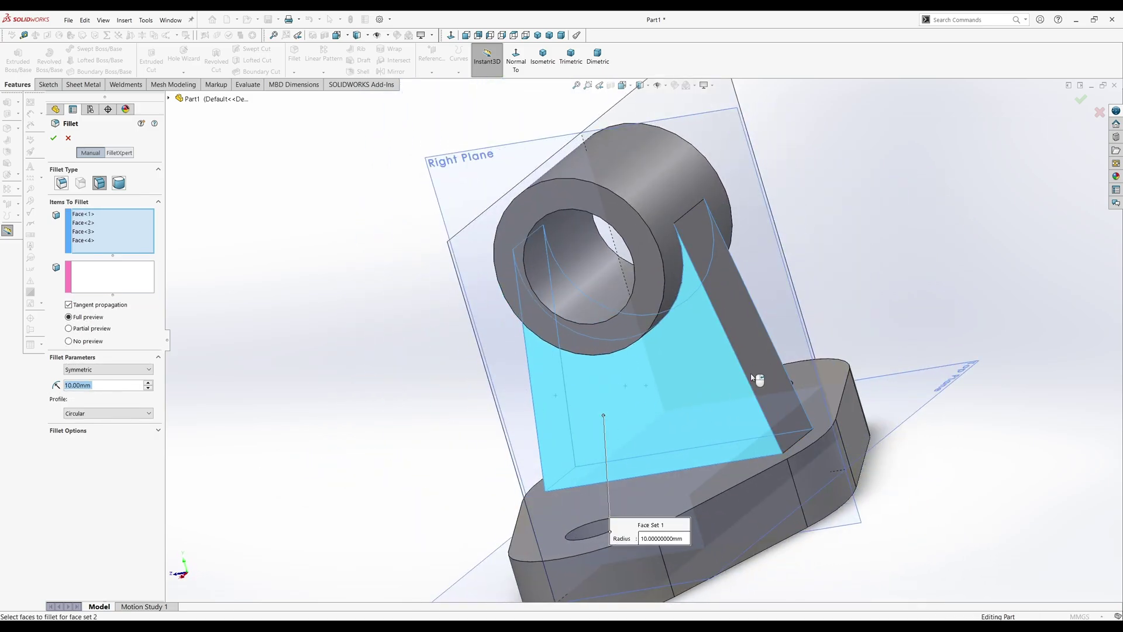
- Pick the base's top face as the second set, set the radius to 3 mm and accept
{"action": "left_click", "coordinate": [130, 285]}
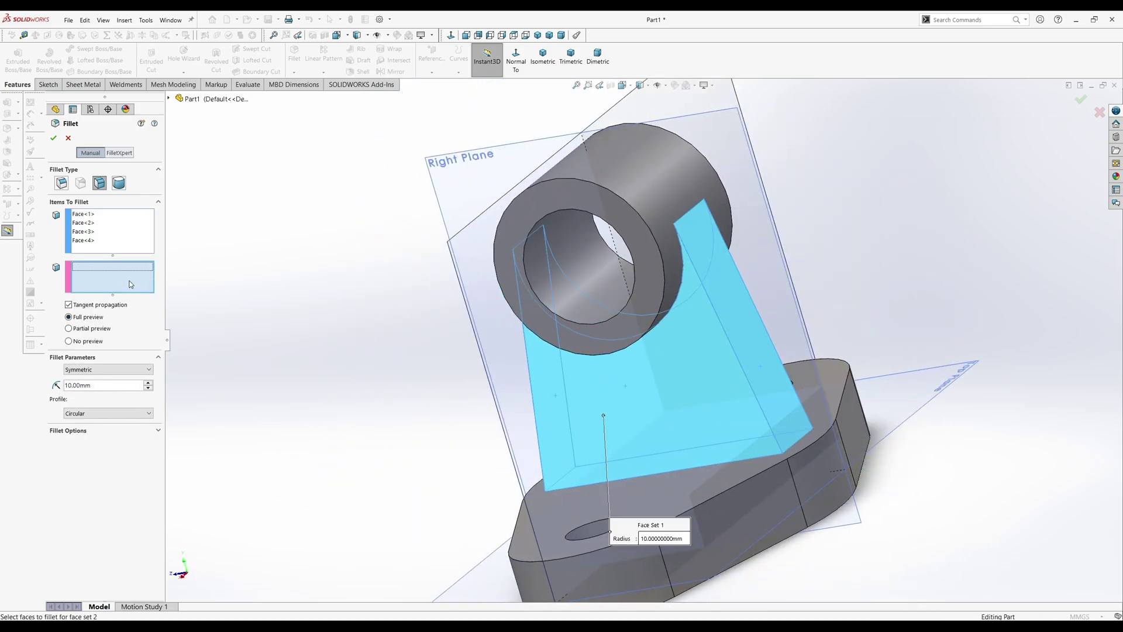
{"action": "left_click", "coordinate": [588, 503]}
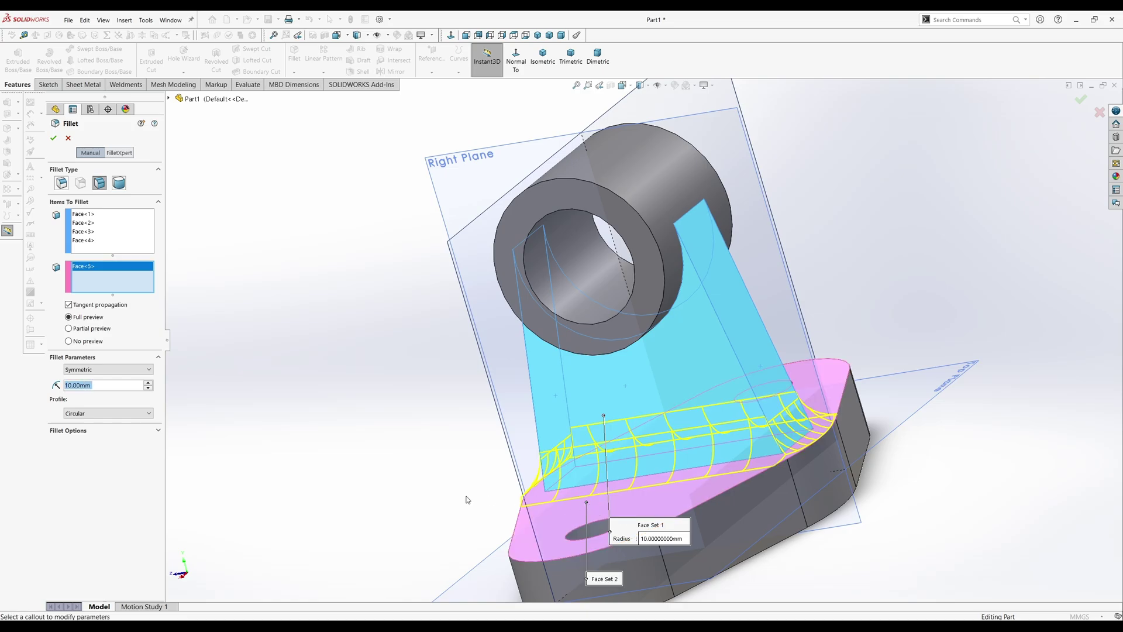
{"action": "middle_click_drag", "start_coordinate": [587, 503], "coordinate": [643, 490]}
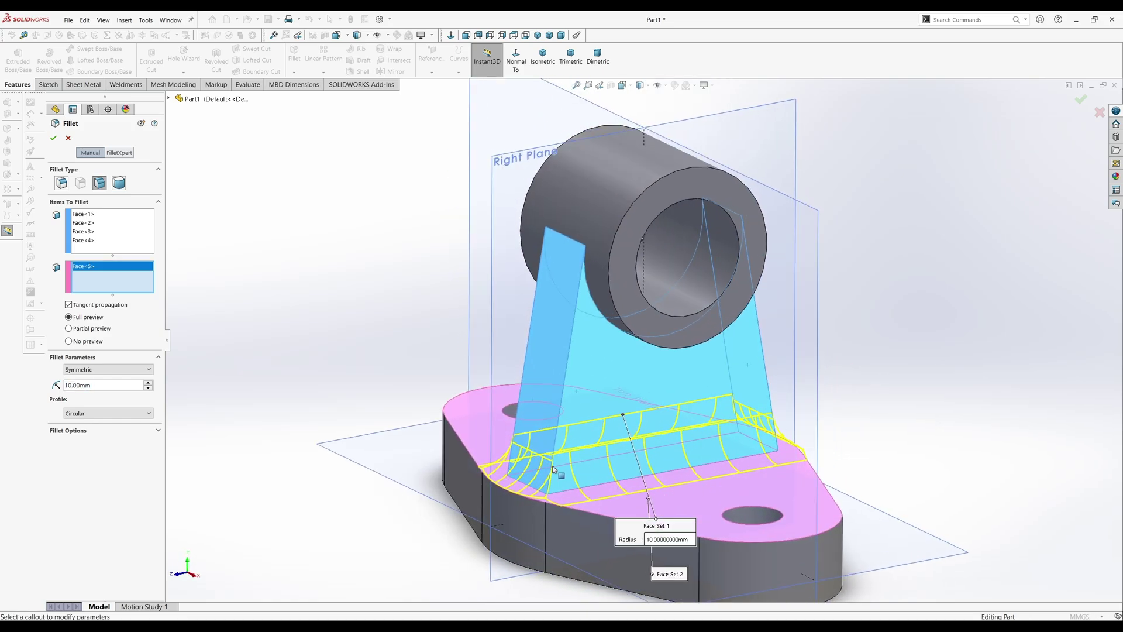
{"action": "left_click", "coordinate": [107, 385]}
{"action": "left_click_drag", "start_coordinate": [86, 383], "coordinate": [62, 382]}
{"action": "type", "text": "3"}
{"action": "key", "text": "Return"}
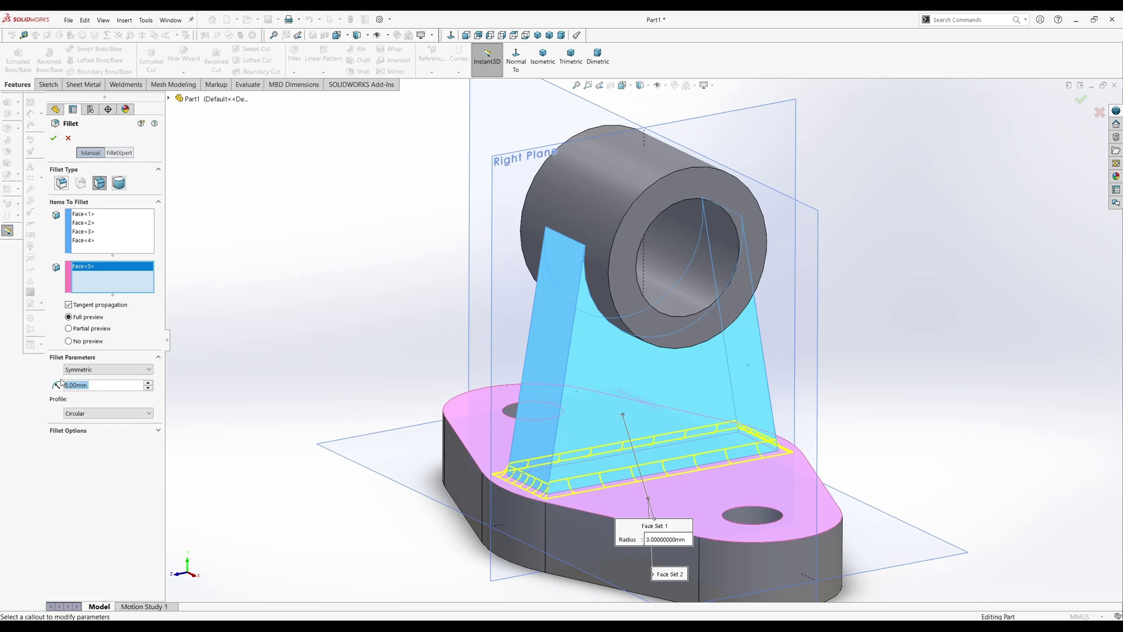
{"action": "left_click", "coordinate": [54, 138]}
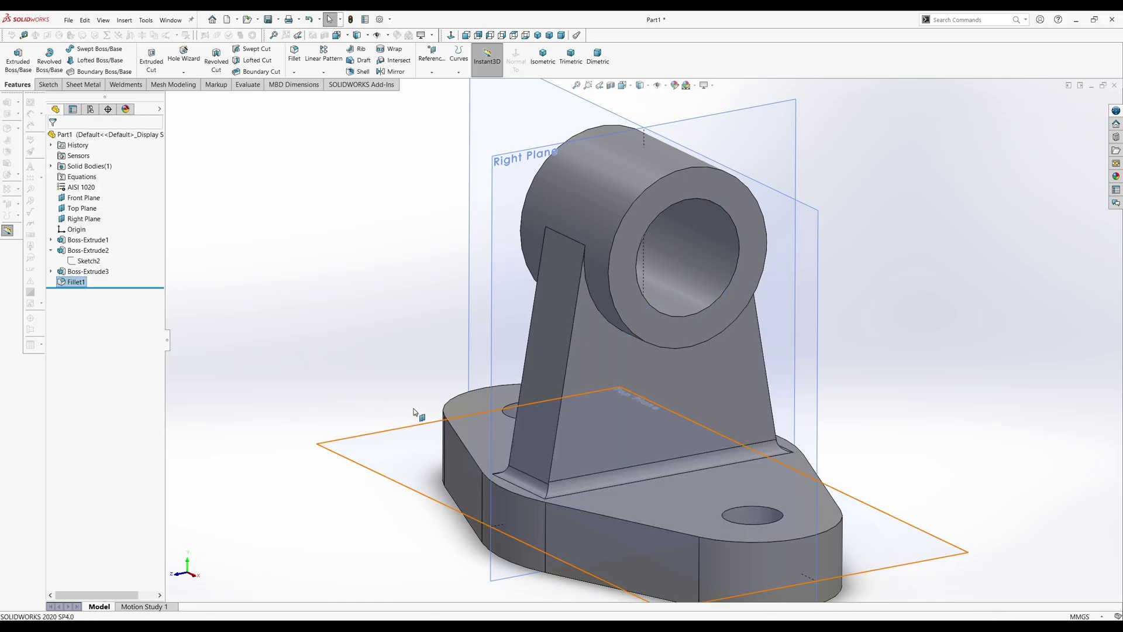
- Add a constant-size 3 mm fillet to the rib's four vertical edges
{"action": "middle_click_drag", "start_coordinate": [414, 414], "coordinate": [398, 328]}
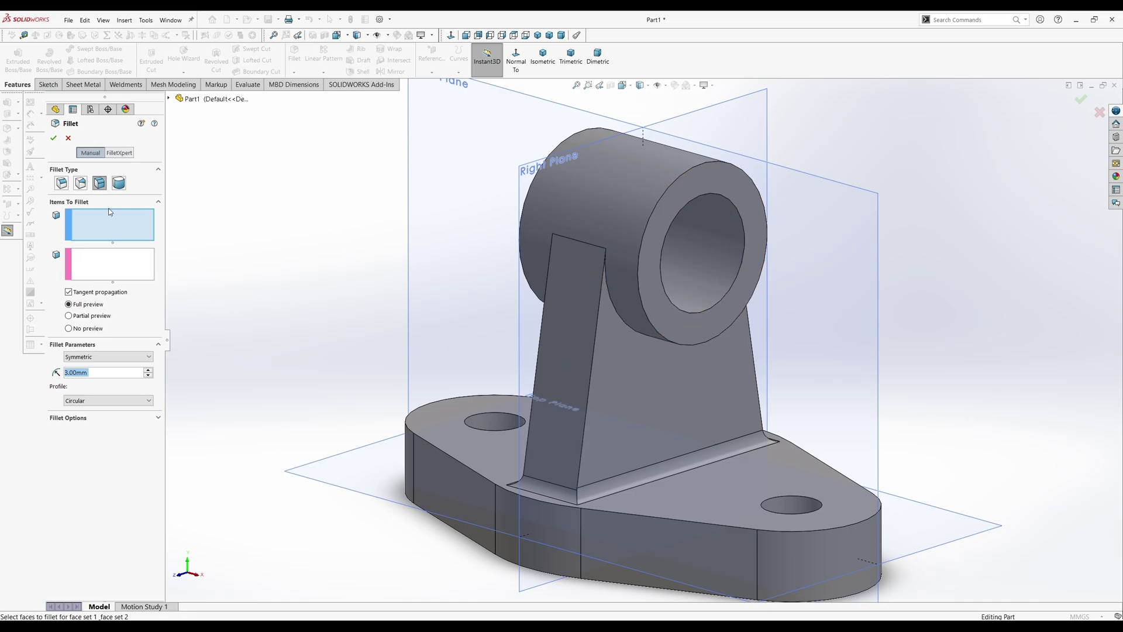
{"action": "left_click", "coordinate": [61, 184]}
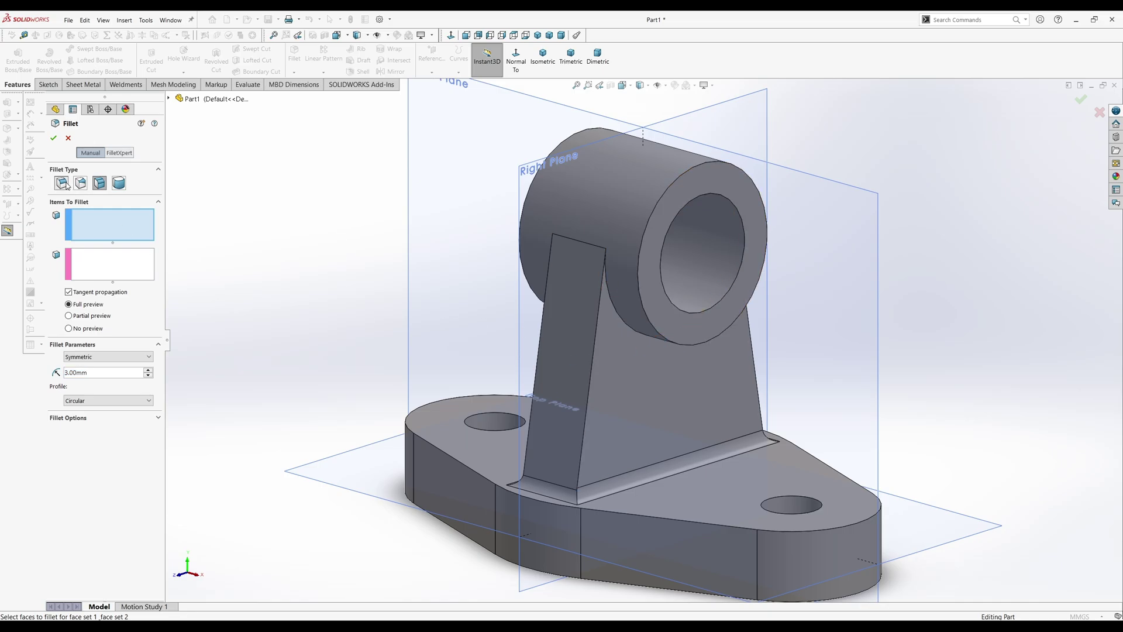
{"action": "left_click", "coordinate": [593, 355]}
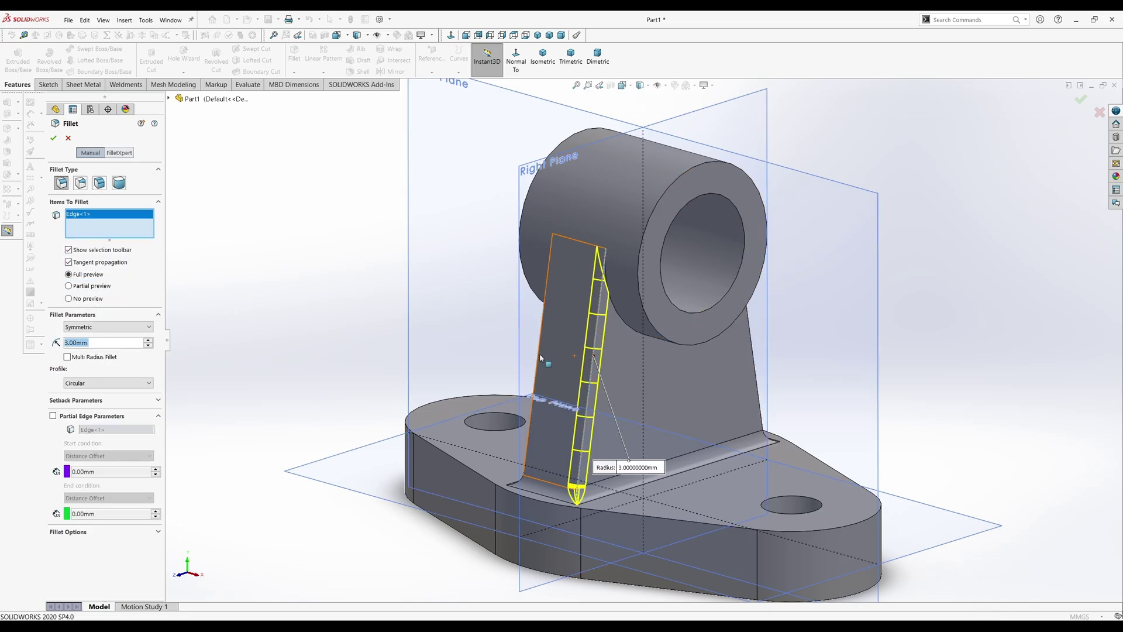
{"action": "left_click", "coordinate": [538, 352]}
{"action": "middle_click_drag", "start_coordinate": [538, 352], "coordinate": [738, 386]}
{"action": "left_click", "coordinate": [747, 387]}
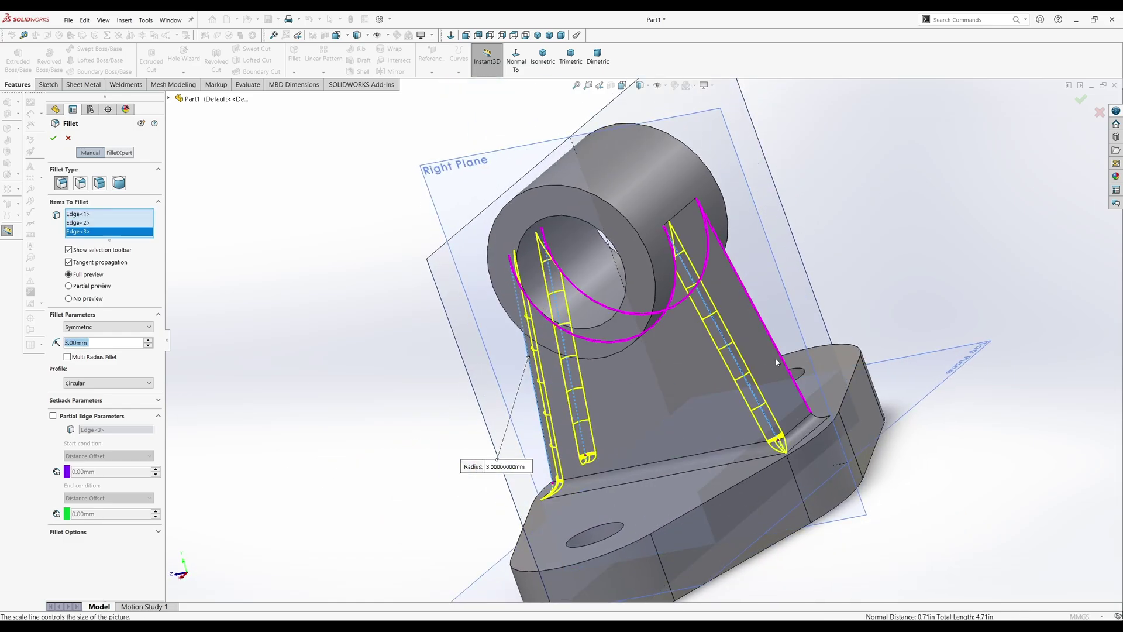
{"action": "left_click", "coordinate": [778, 355]}
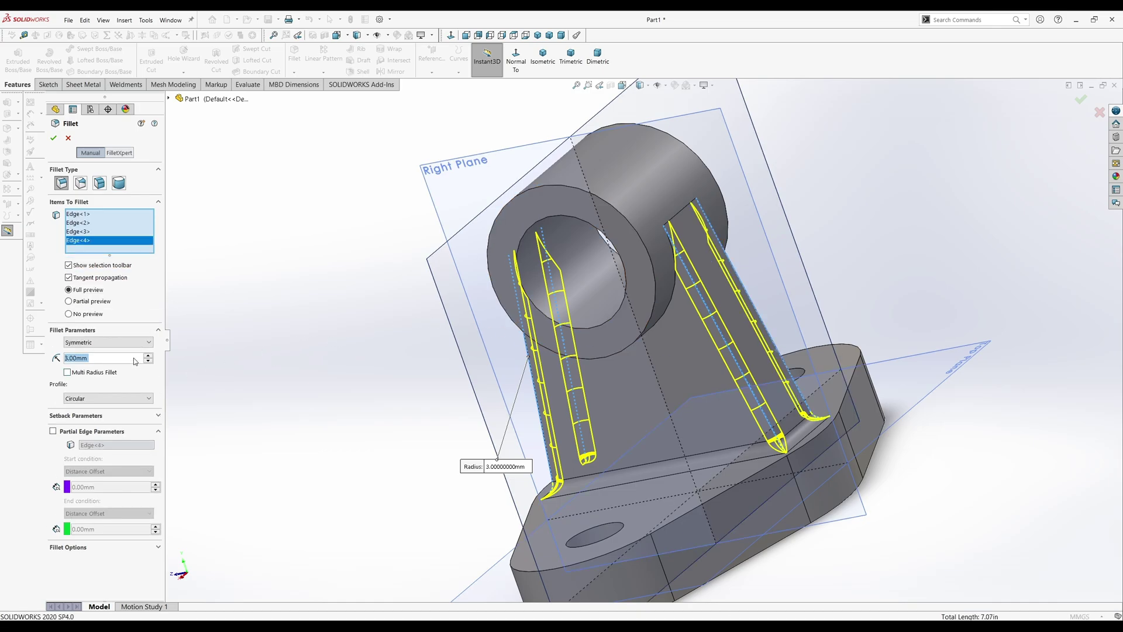
{"action": "key", "text": "Return"}
{"action": "middle_click_drag", "start_coordinate": [459, 457], "coordinate": [619, 423]}
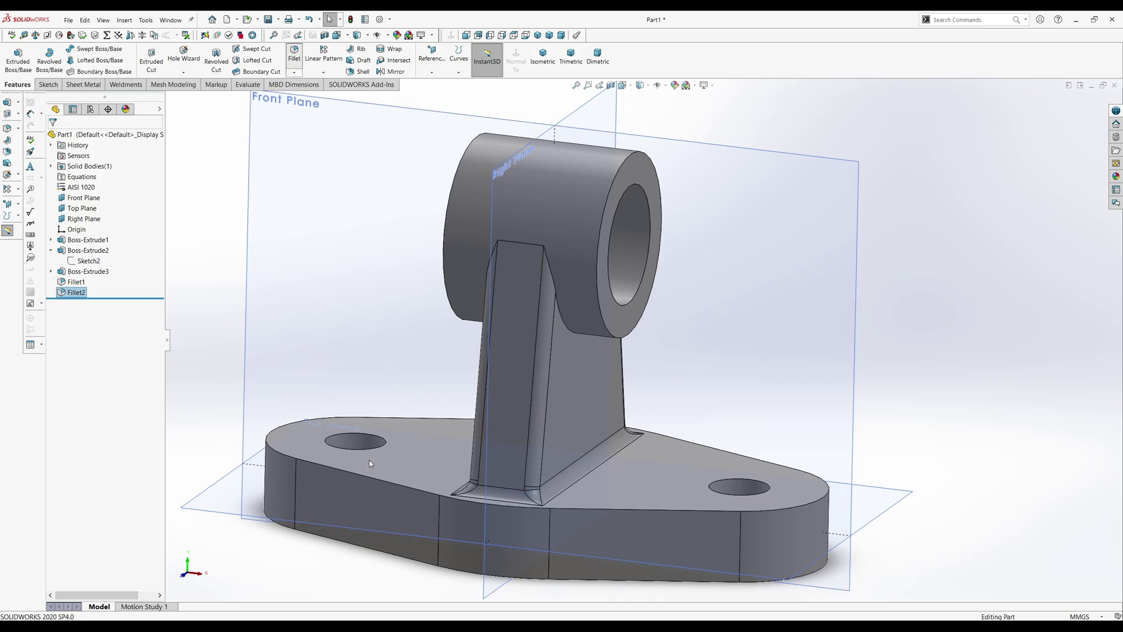
- Fillet the base's top outline edge at 3 mm, then return to isometric view
{"action": "key", "text": "Return"}
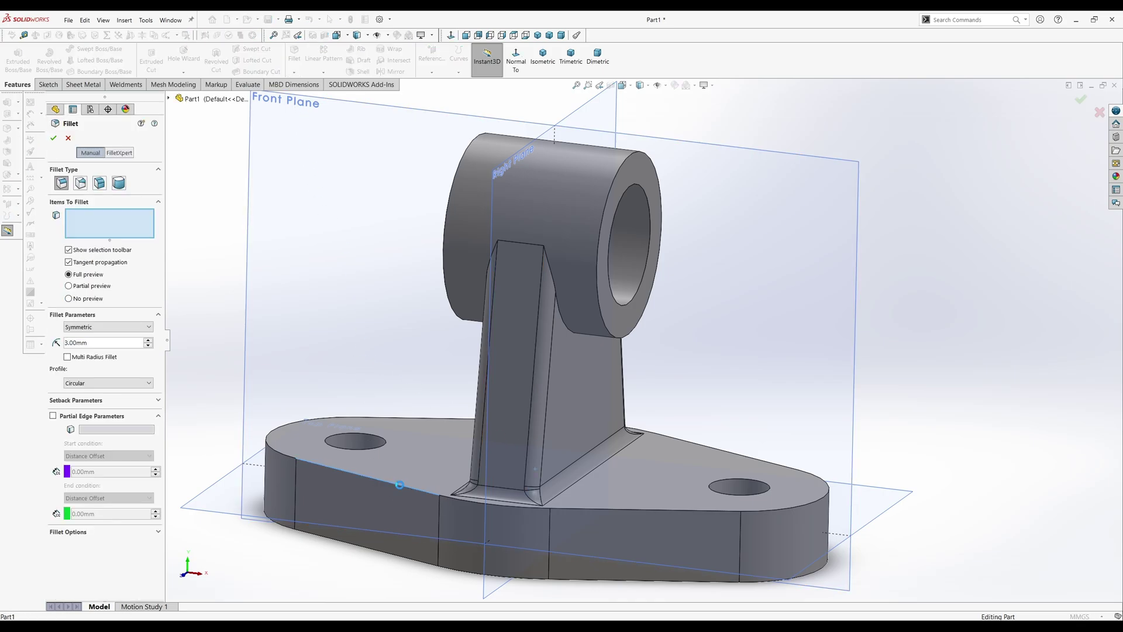
{"action": "left_click", "coordinate": [401, 488]}
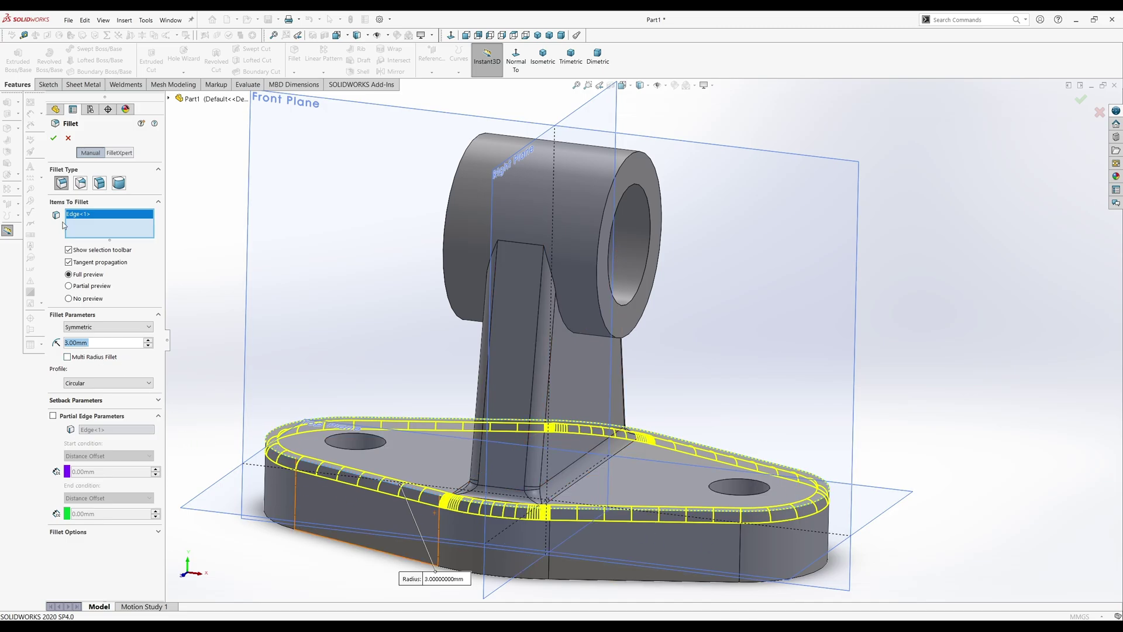
{"action": "left_click", "coordinate": [53, 138]}
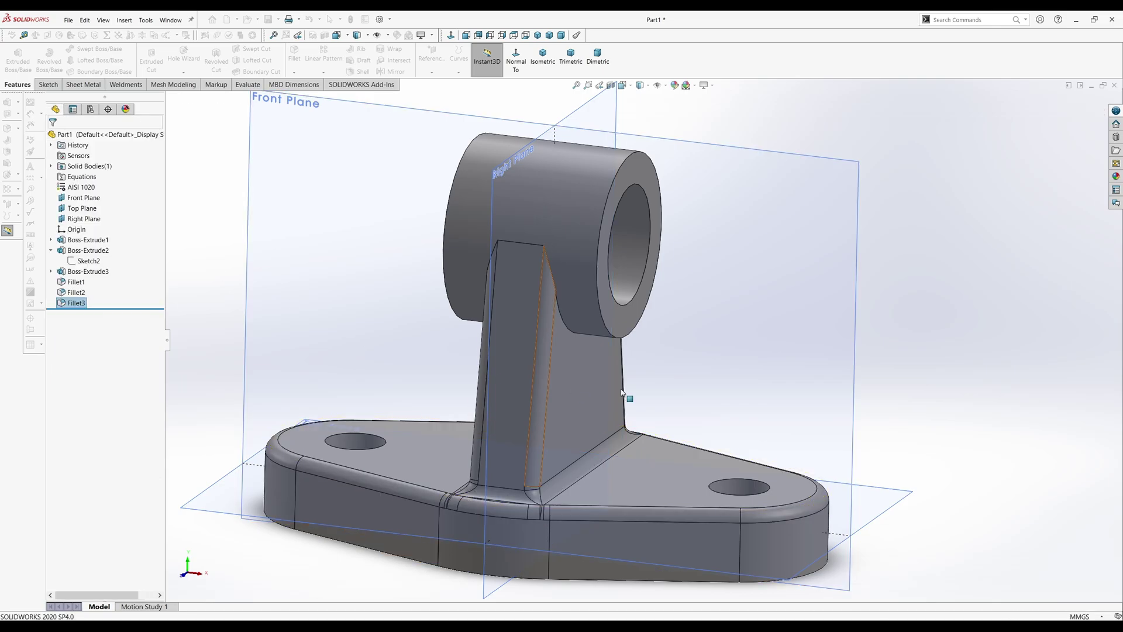
{"action": "middle_click_drag", "start_coordinate": [588, 456], "coordinate": [562, 460]}
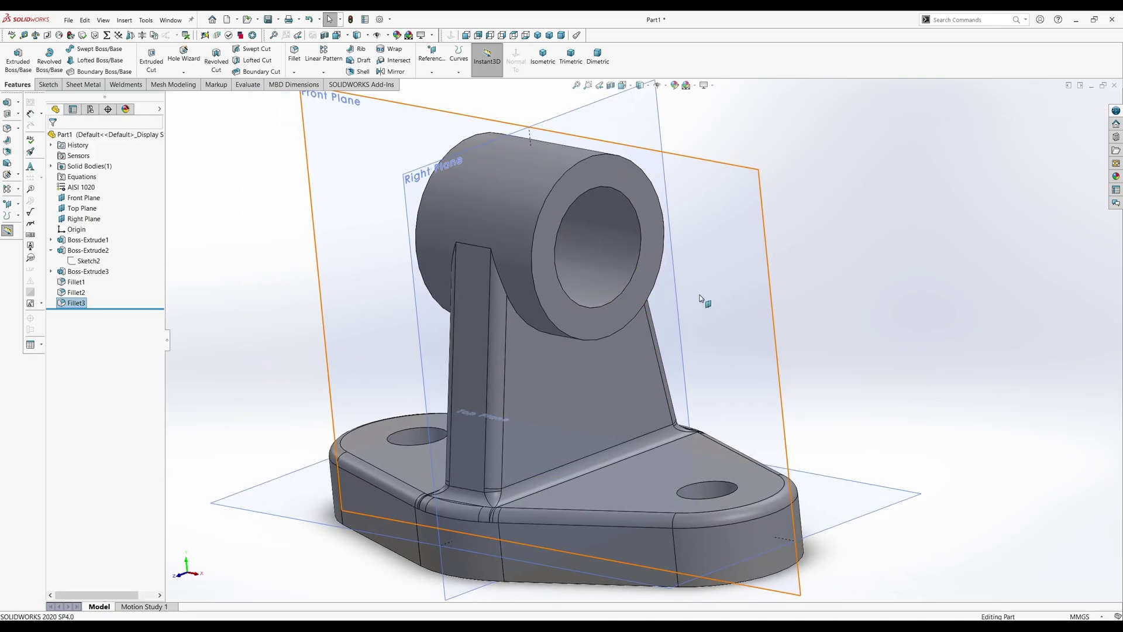
{"action": "left_click", "coordinate": [541, 57]}
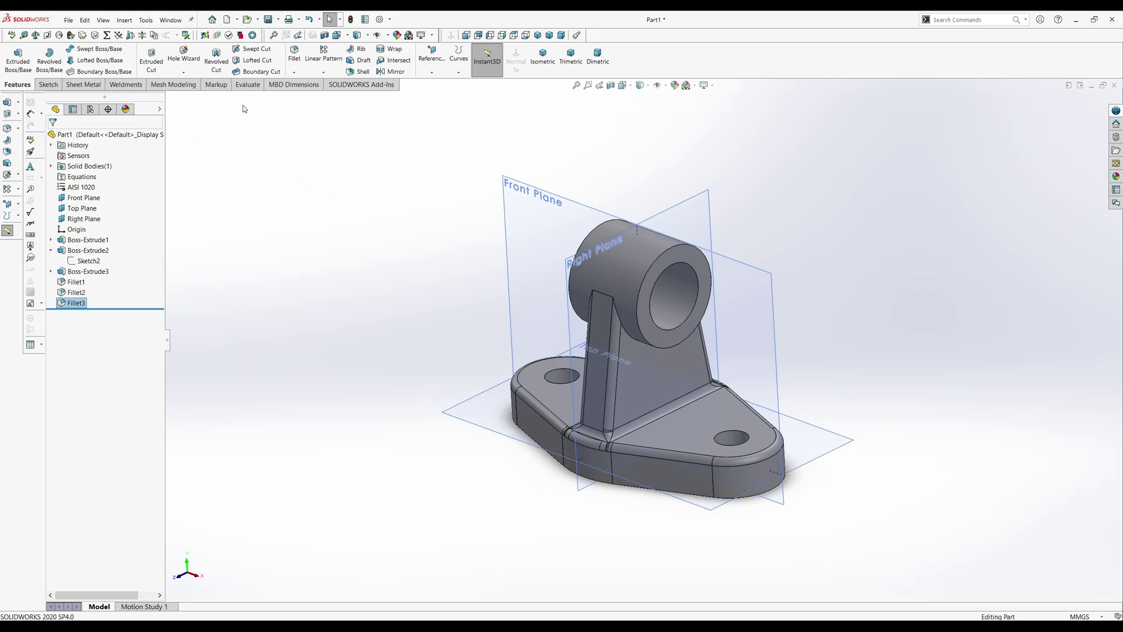
- Open the Mass Properties report from the Evaluate tools
{"action": "left_click", "coordinate": [247, 85]}
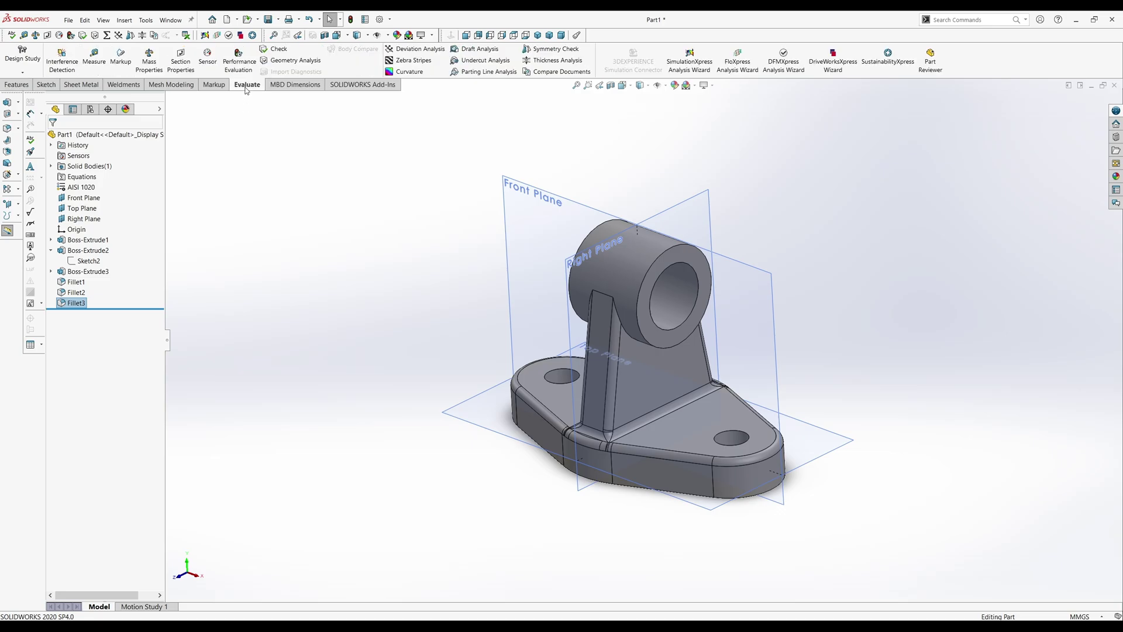
{"action": "left_click", "coordinate": [150, 61]}
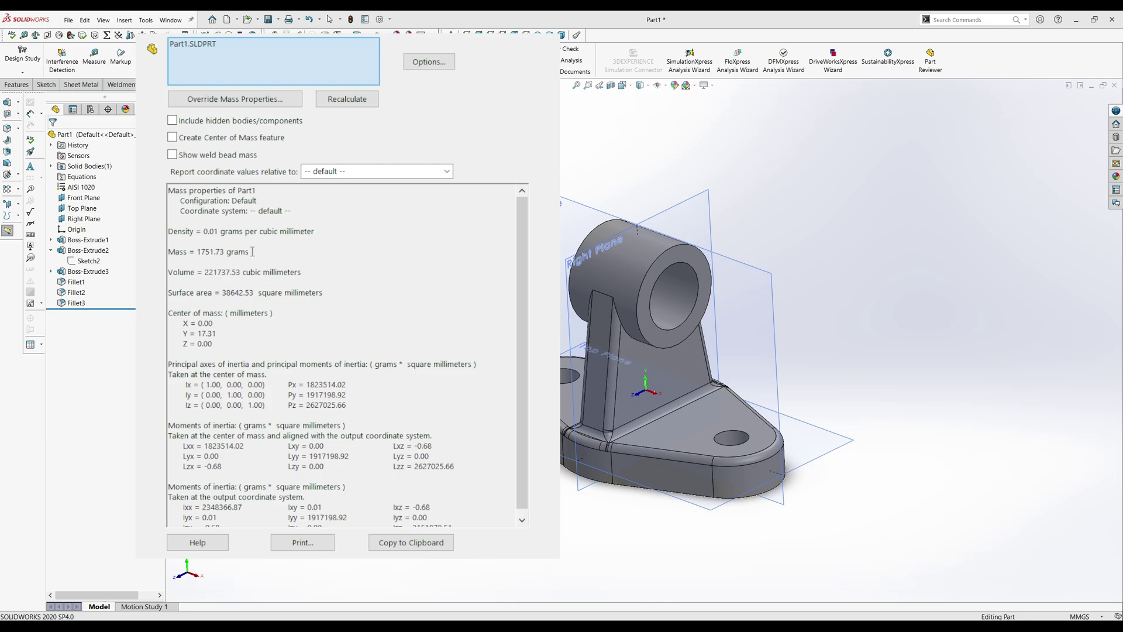
- Highlight the Mass (1751.73 g) and Volume (221737.53 mm³) lines in the report
{"action": "left_click_drag", "start_coordinate": [251, 251], "coordinate": [166, 251]}
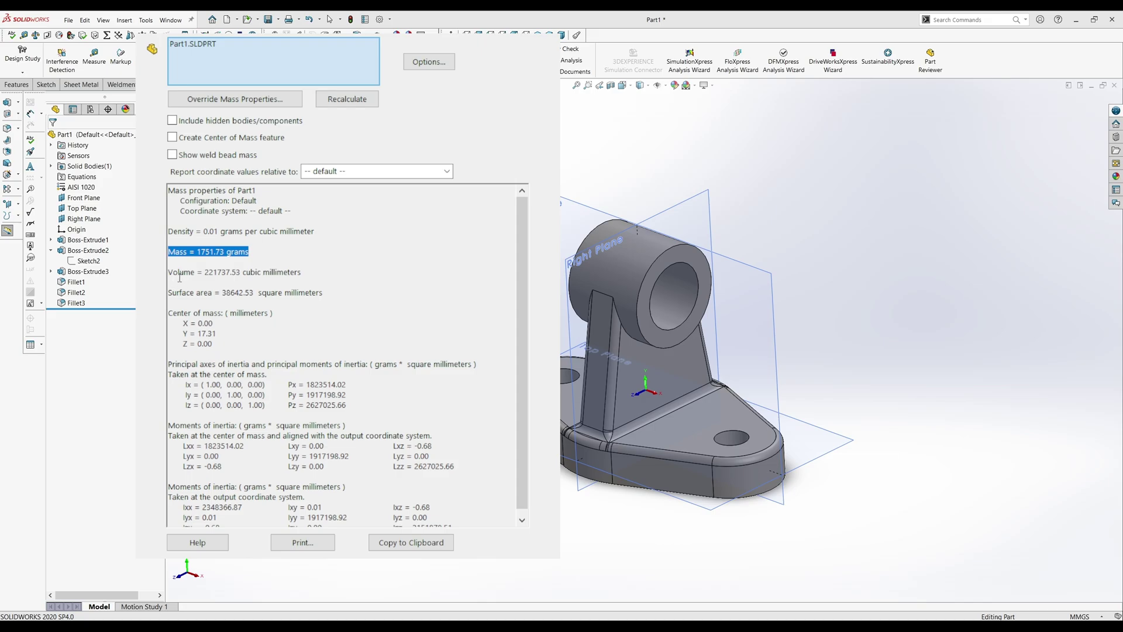
{"action": "left_click_drag", "start_coordinate": [169, 272], "coordinate": [305, 272]}
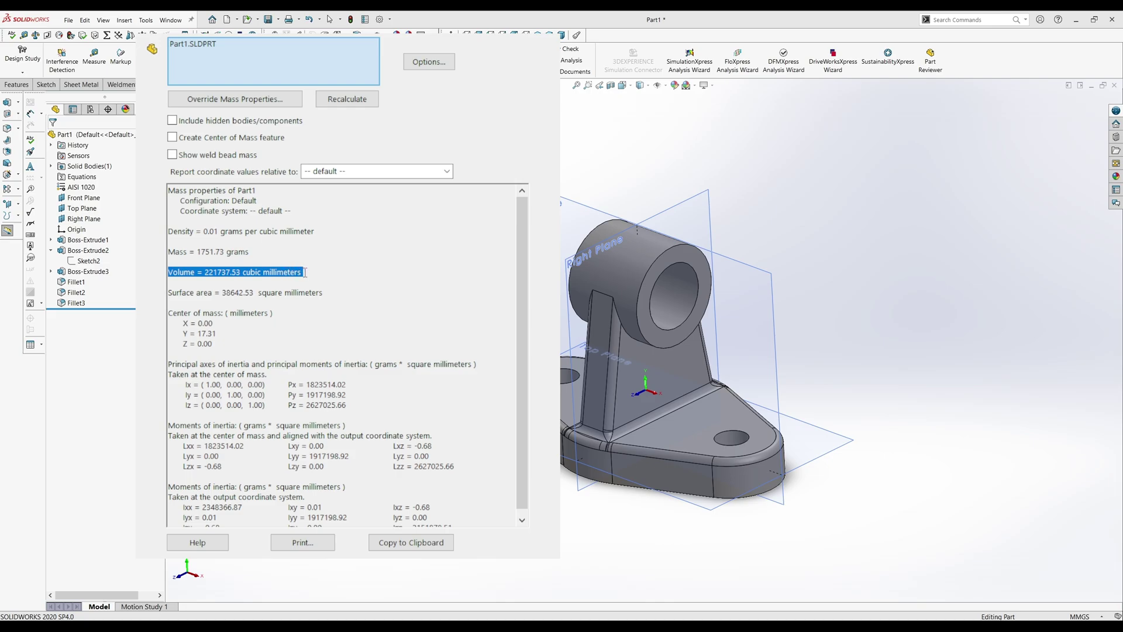